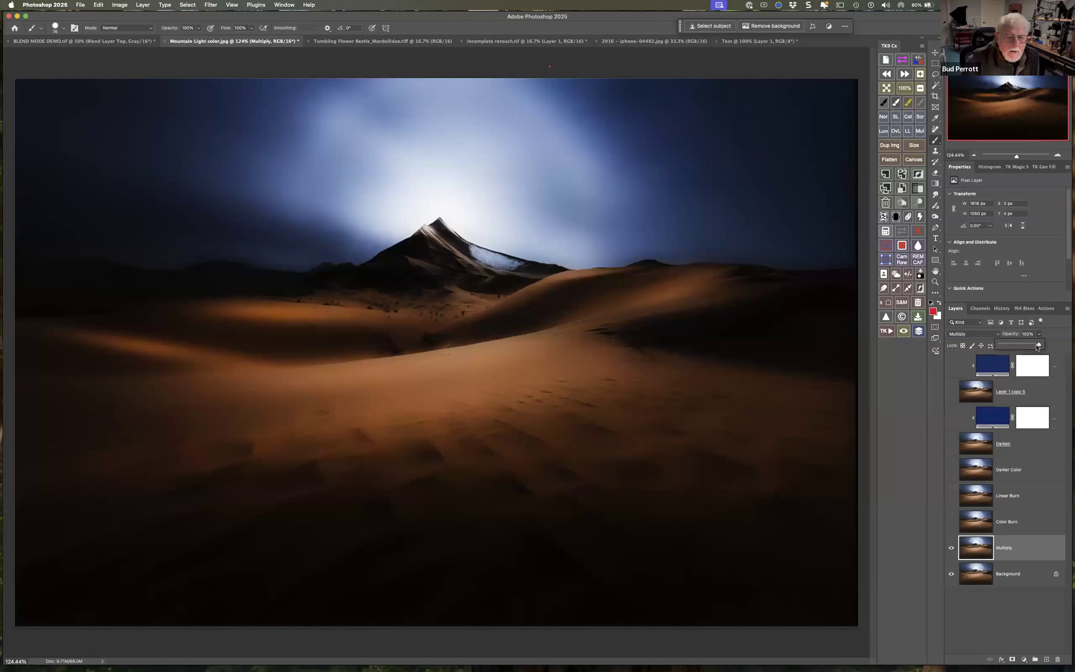
Set the Multiply layer's opacity to 55% and hide the layer
{"action": "left_click_drag", "start_coordinate": [1037, 346], "coordinate": [996, 351]}
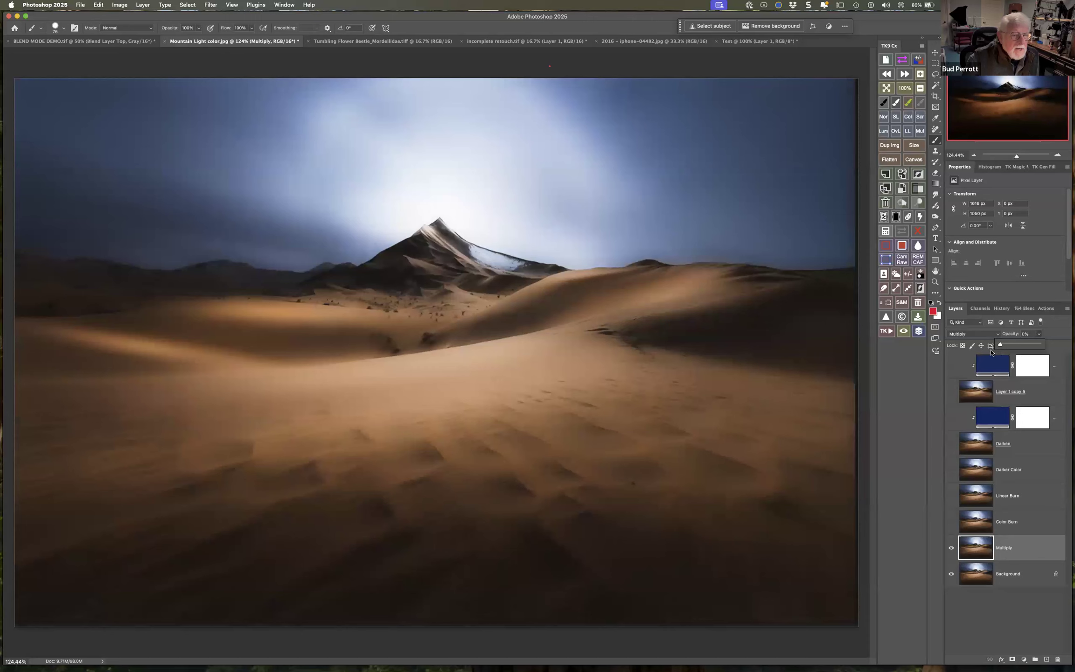
{"action": "left_click_drag", "start_coordinate": [1004, 351], "coordinate": [1022, 348]}
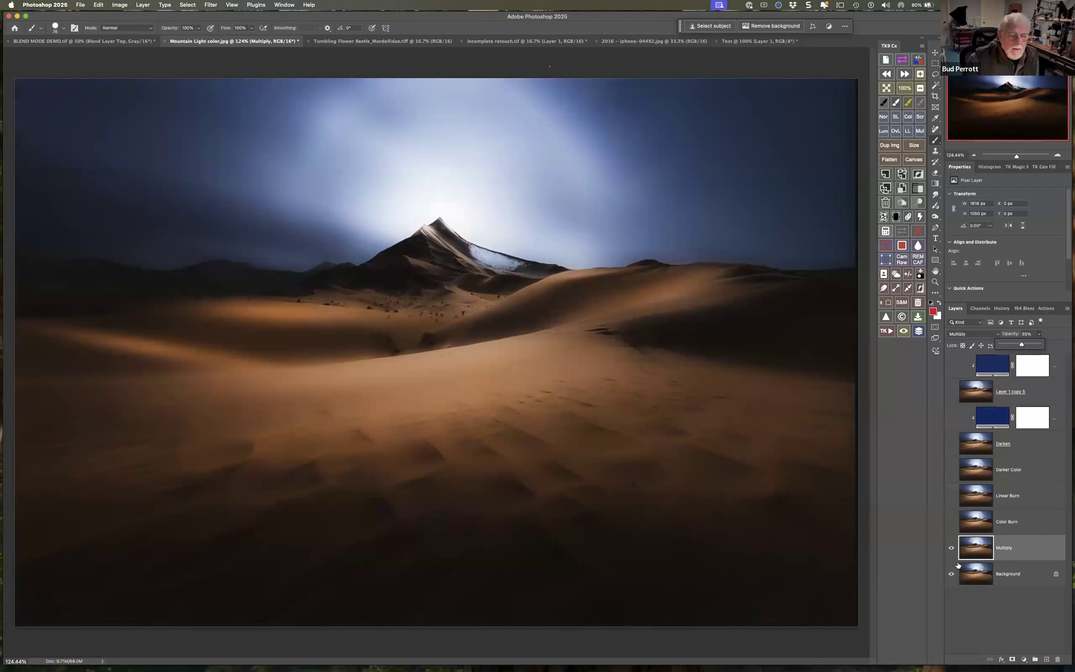
{"action": "left_click", "coordinate": [951, 547]}
{"action": "left_click", "coordinate": [952, 548]}
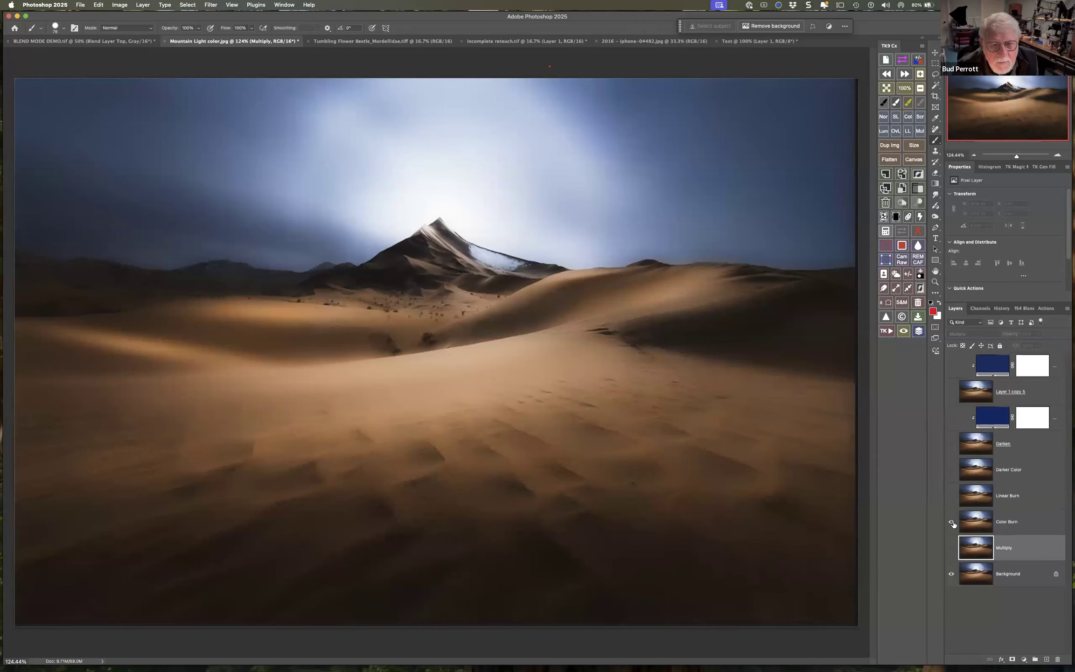
Make the Color Burn layer visible, select it and raise its fill to 100%
{"action": "left_click", "coordinate": [951, 522]}
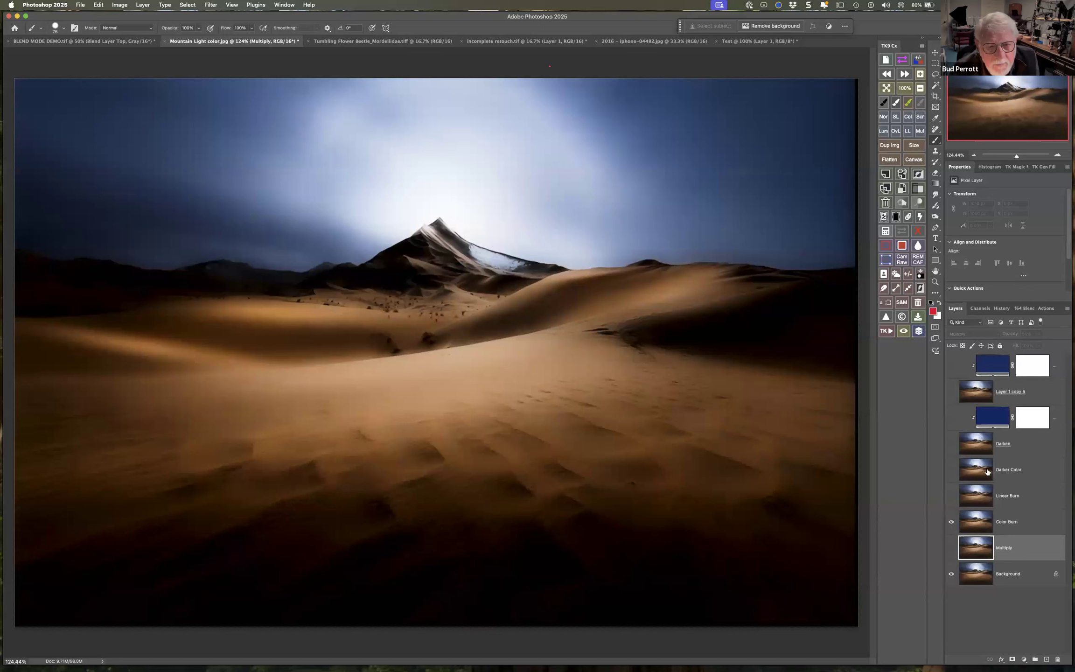
{"action": "left_click", "coordinate": [1026, 521]}
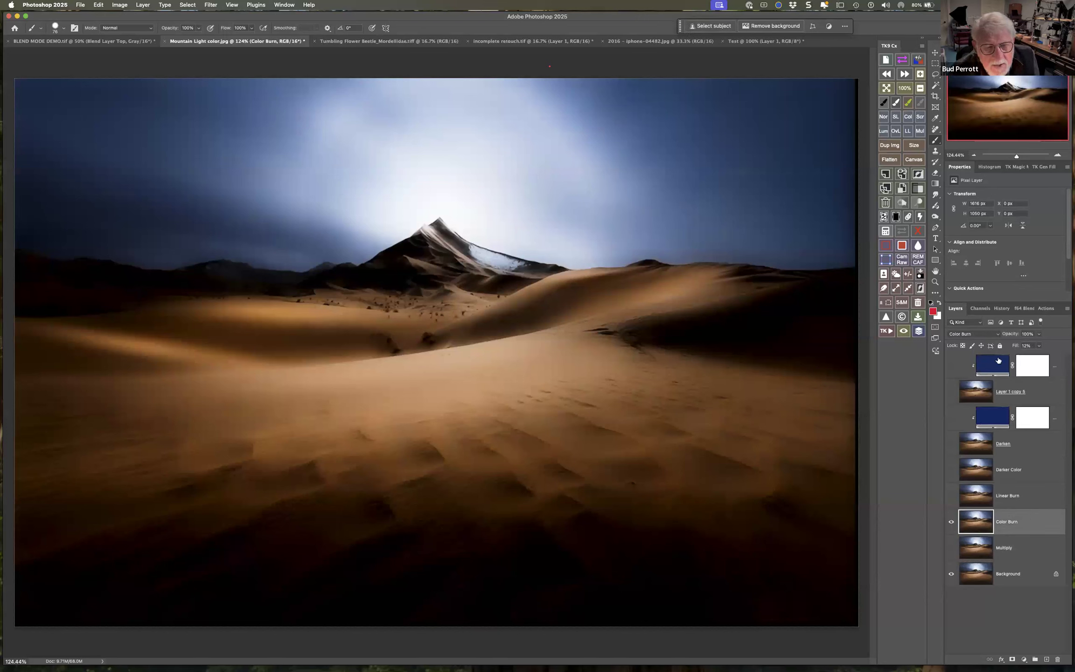
{"action": "left_click", "coordinate": [1038, 346]}
{"action": "left_click_drag", "start_coordinate": [1034, 355], "coordinate": [1066, 361]}
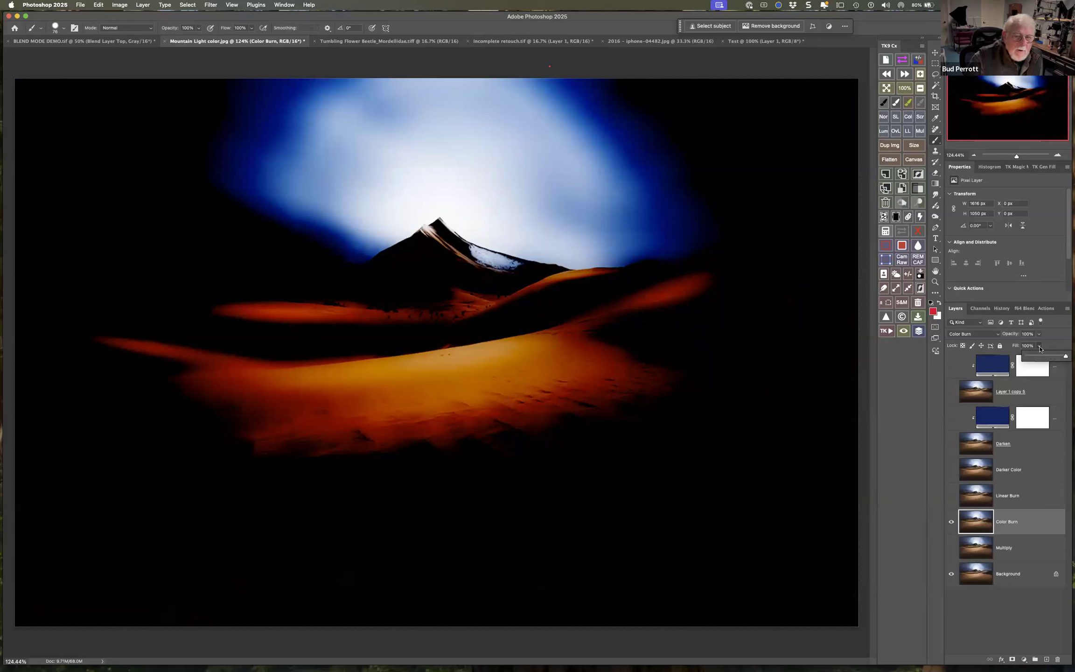
Reduce the Color Burn layer's fill to about 15%
{"action": "left_click", "coordinate": [1039, 348]}
{"action": "left_click", "coordinate": [1039, 348]}
{"action": "left_click", "coordinate": [1008, 358]}
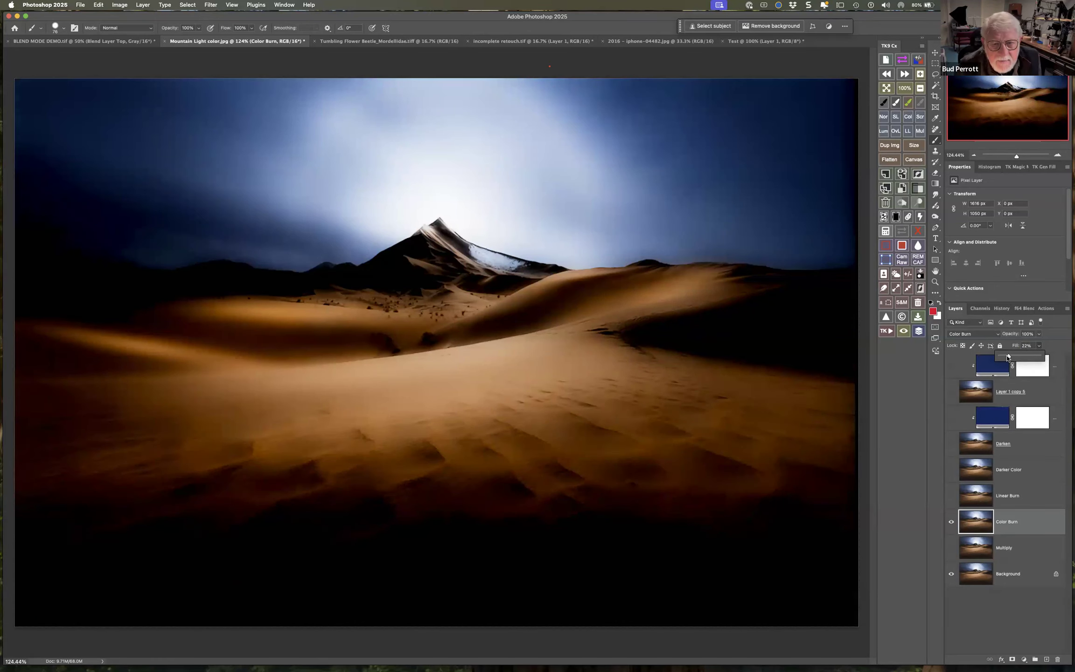
{"action": "left_click_drag", "start_coordinate": [1008, 357], "coordinate": [1006, 357]}
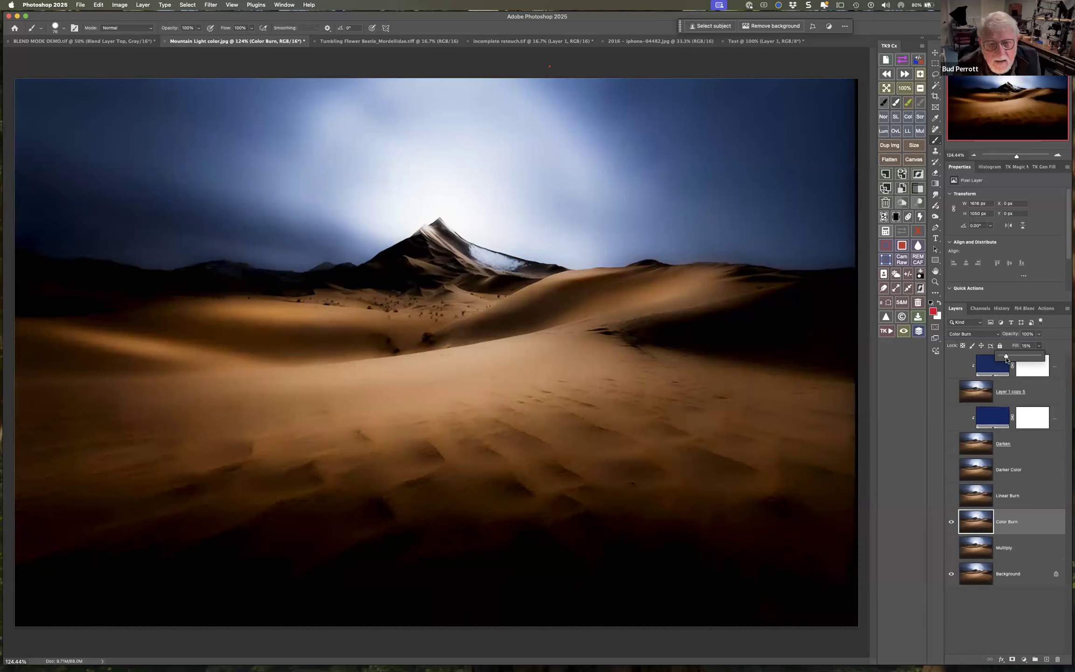
Lower the Color Burn layer's opacity to about 26% and hide the layer
{"action": "left_click", "coordinate": [1065, 354]}
{"action": "left_click", "coordinate": [1038, 345]}
{"action": "mouse_move", "coordinate": [1038, 346]}
{"action": "left_mouse_down"}
{"action": "mouse_move", "coordinate": [1004, 347]}
{"action": "mouse_move", "coordinate": [1039, 342]}
{"action": "left_mouse_up"}
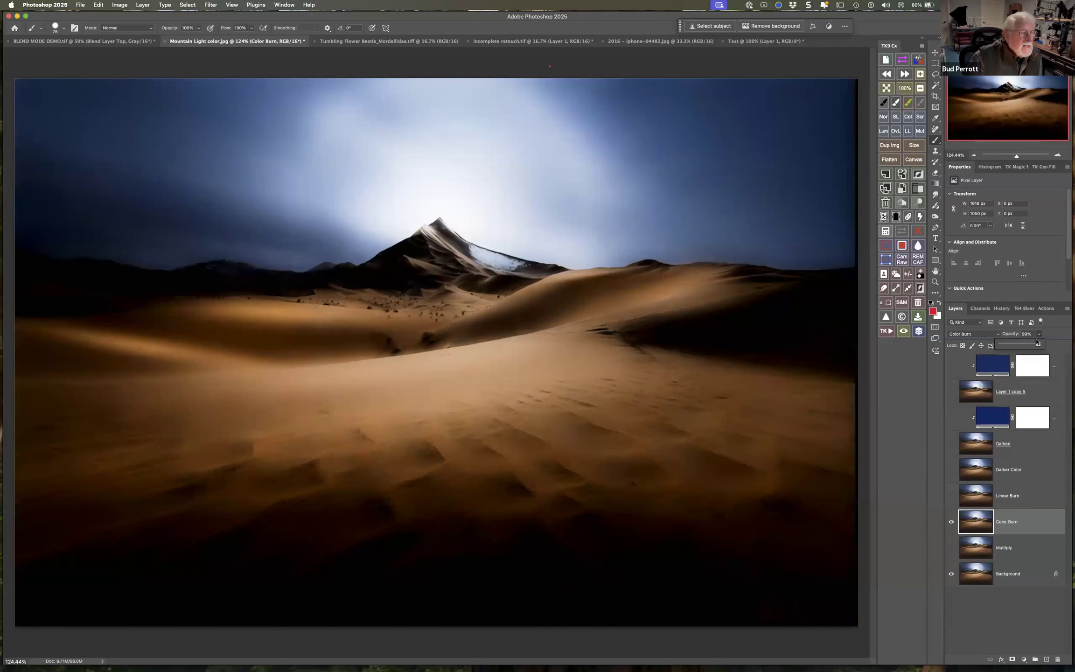
{"action": "left_click_drag", "start_coordinate": [1036, 342], "coordinate": [1011, 347]}
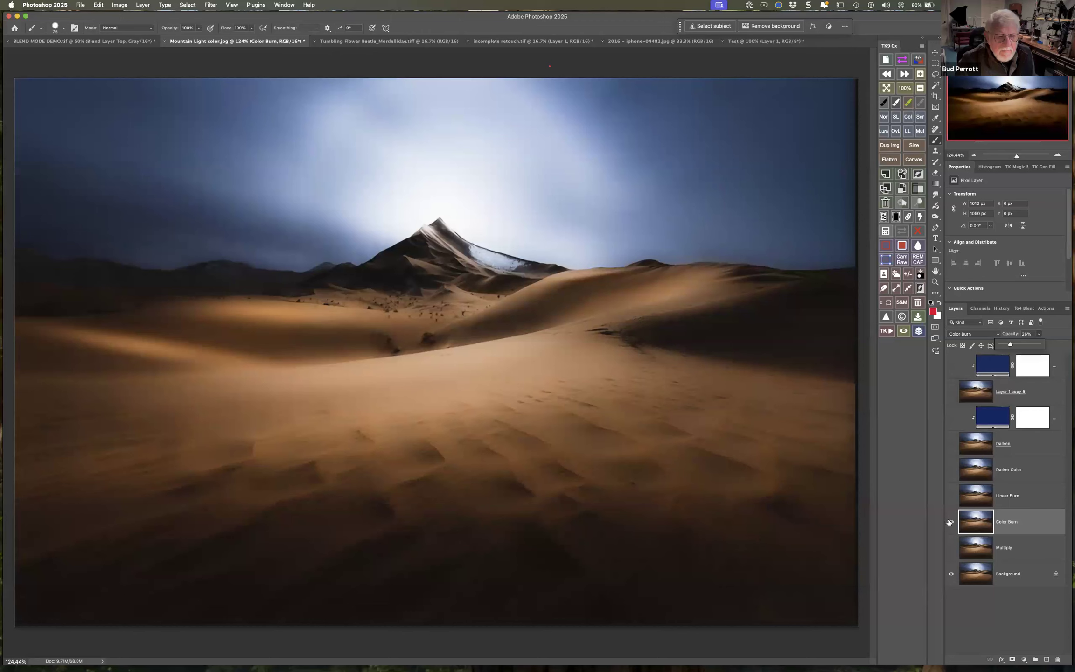
{"action": "left_click", "coordinate": [951, 521]}
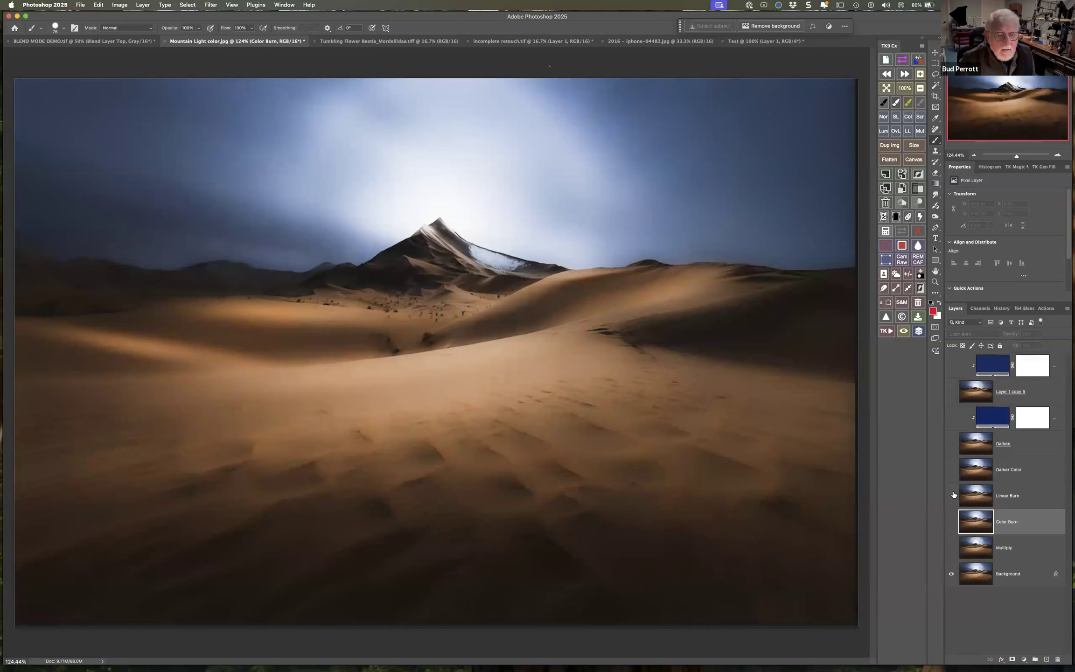
Select the Linear Burn layer, make it visible and reduce its fill to 10%
{"action": "left_click", "coordinate": [999, 497]}
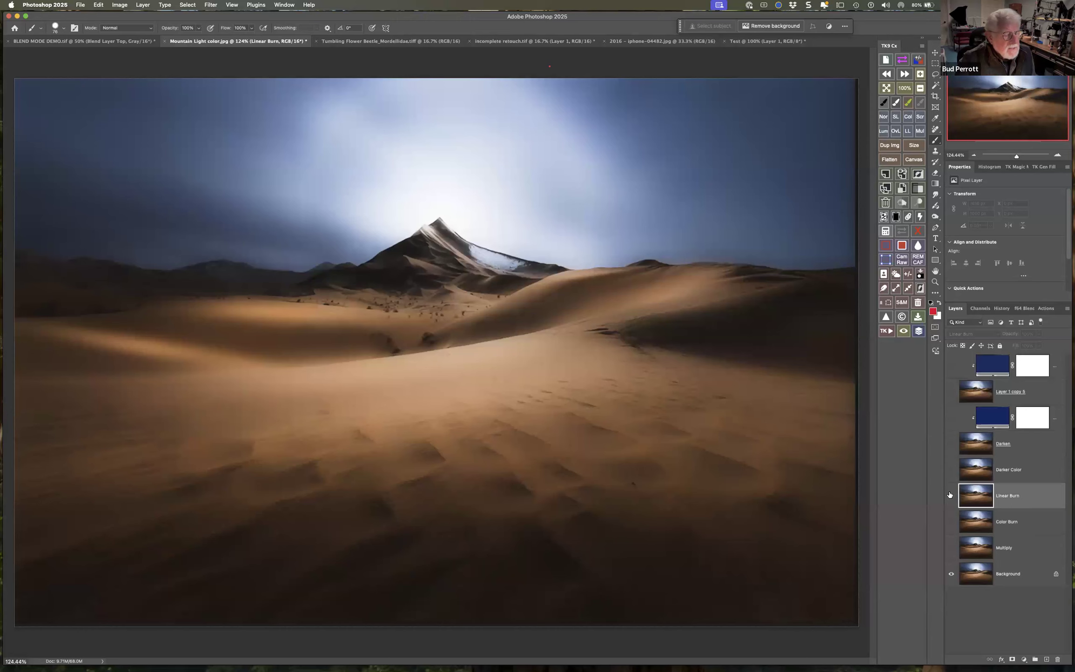
{"action": "left_click", "coordinate": [950, 495]}
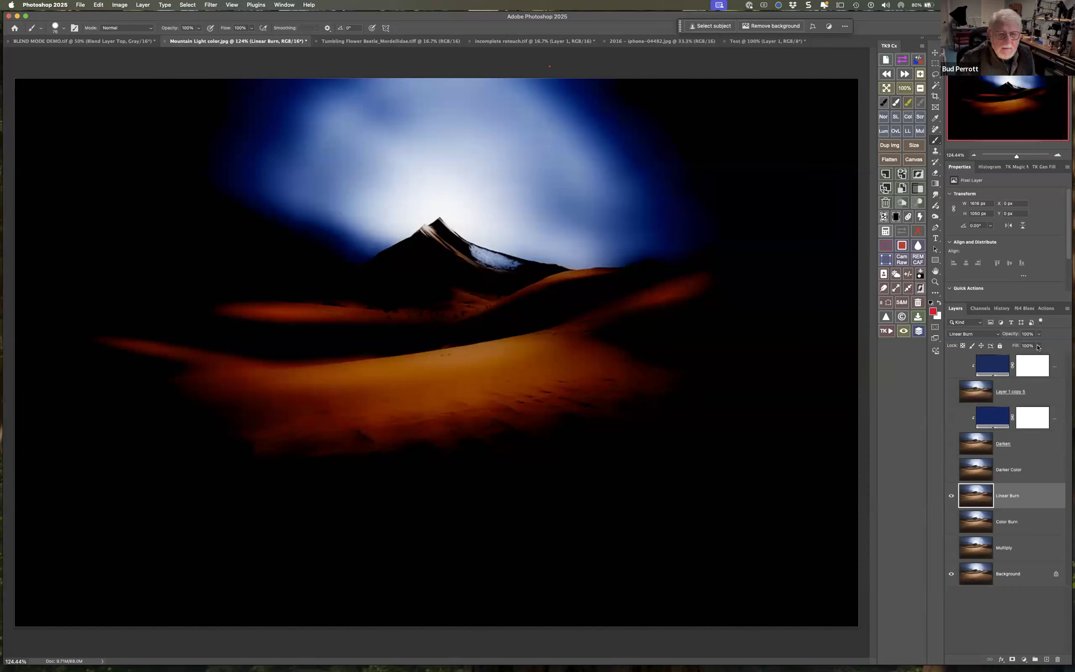
{"action": "left_click", "coordinate": [1038, 346]}
{"action": "left_click_drag", "start_coordinate": [1012, 361], "coordinate": [1006, 362]}
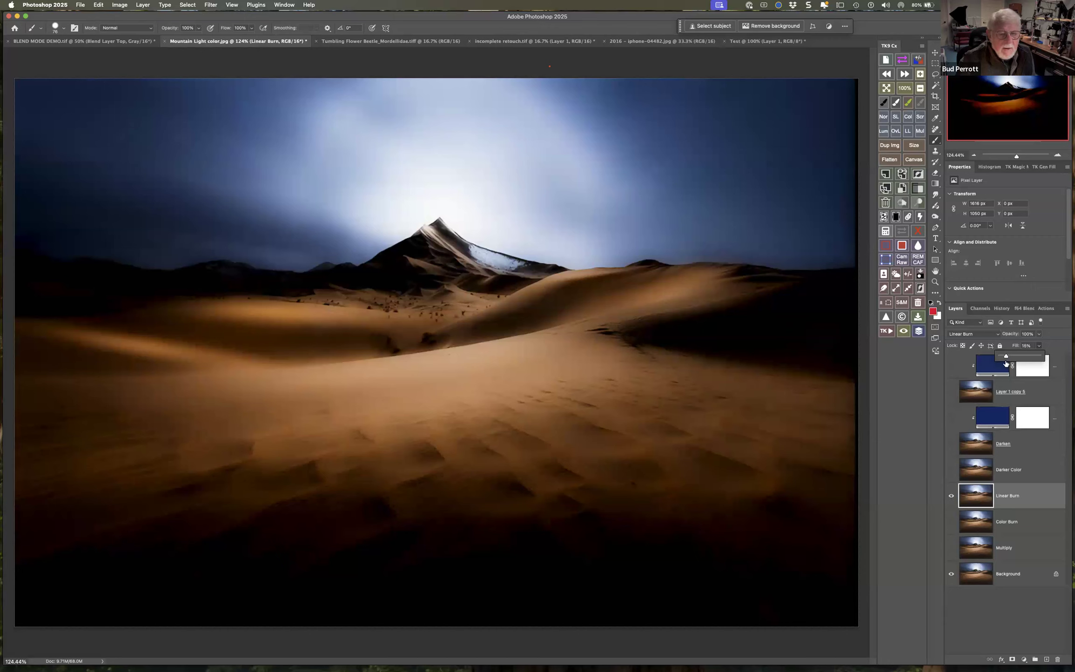
{"action": "left_click_drag", "start_coordinate": [1005, 364], "coordinate": [1004, 364]}
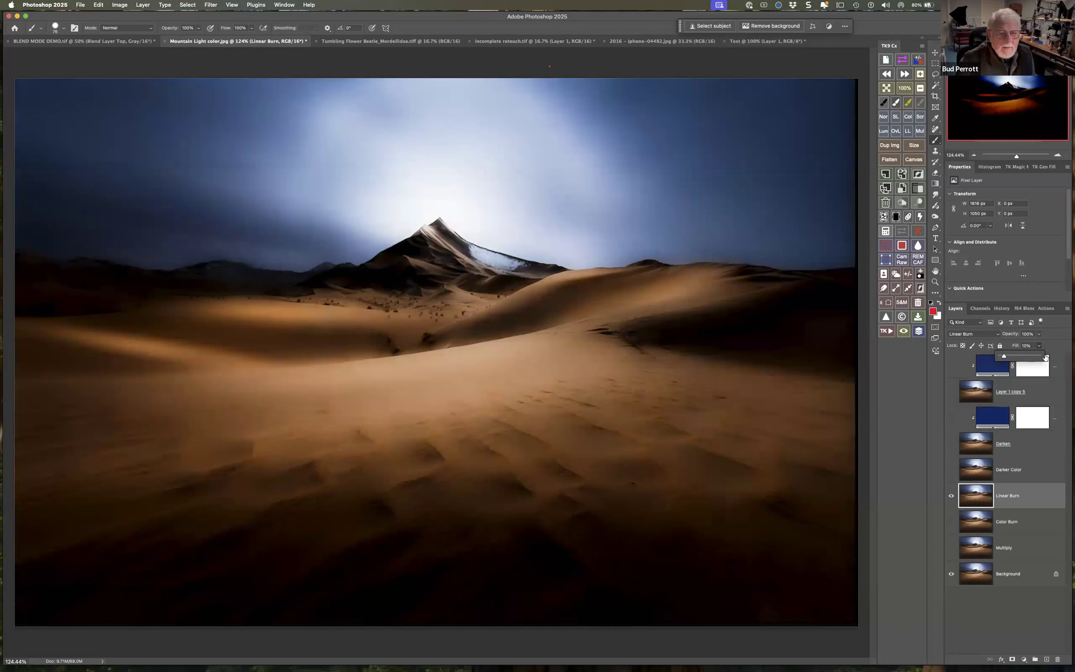
Try the Linear Burn layer's opacity at 12% and 77%, return it to 100% and hide the layer
{"action": "left_click", "coordinate": [1038, 334]}
{"action": "left_click_drag", "start_coordinate": [1039, 345], "coordinate": [1007, 351]}
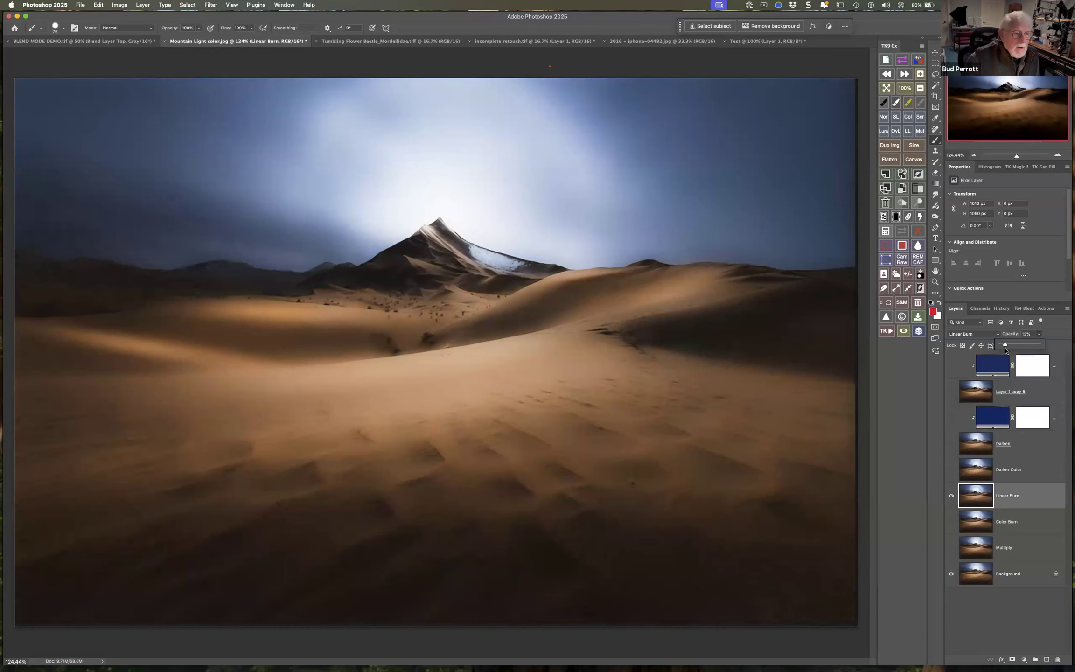
{"action": "left_click_drag", "start_coordinate": [1006, 351], "coordinate": [1030, 346]}
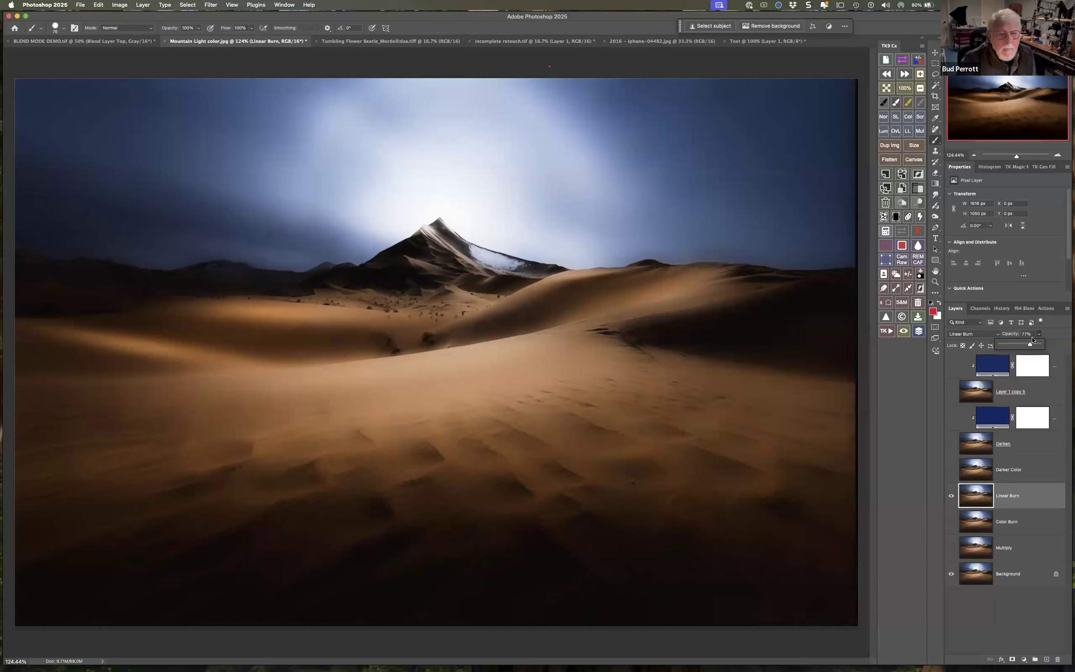
{"action": "left_click_drag", "start_coordinate": [1029, 345], "coordinate": [1050, 347]}
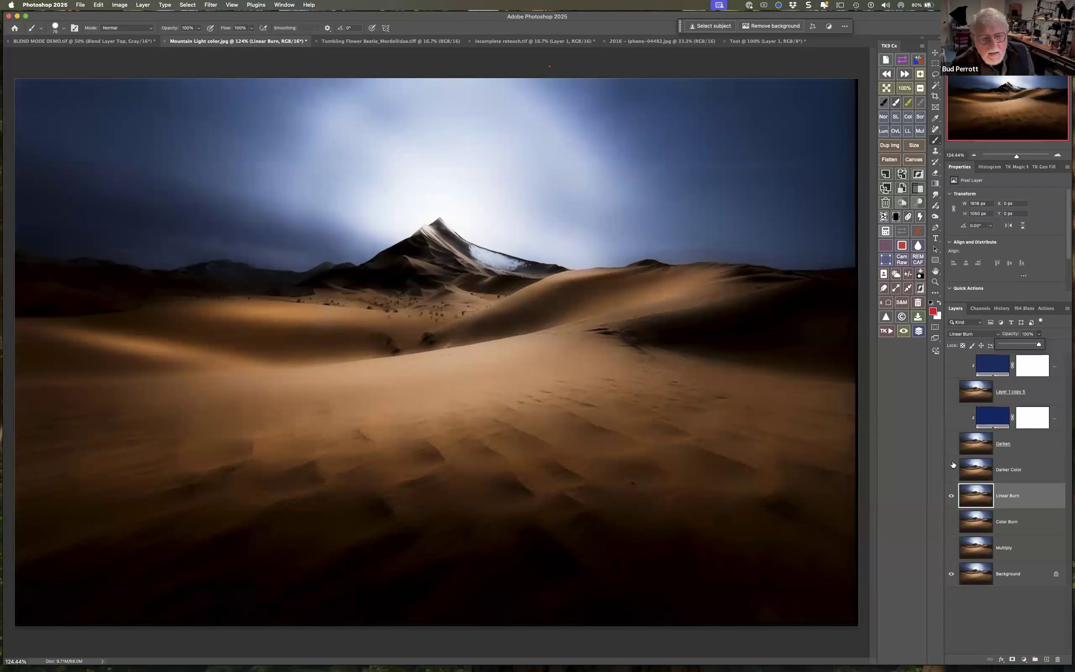
{"action": "left_click", "coordinate": [951, 496]}
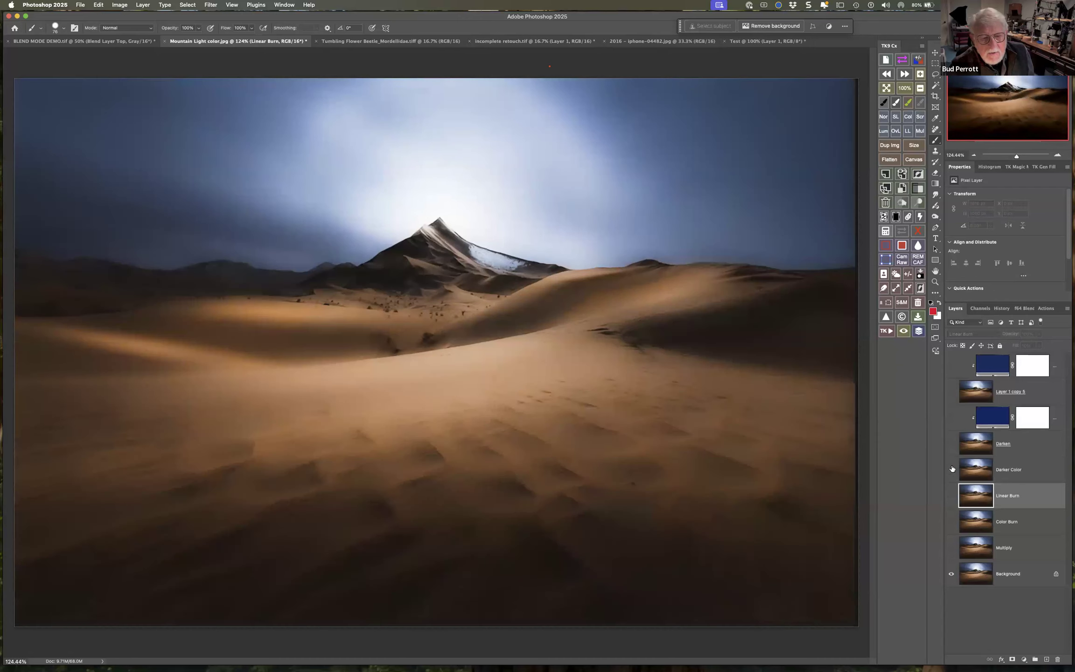
Make the Darker Color layer visible, select it and set its fill to 100%
{"action": "left_click", "coordinate": [1023, 469]}
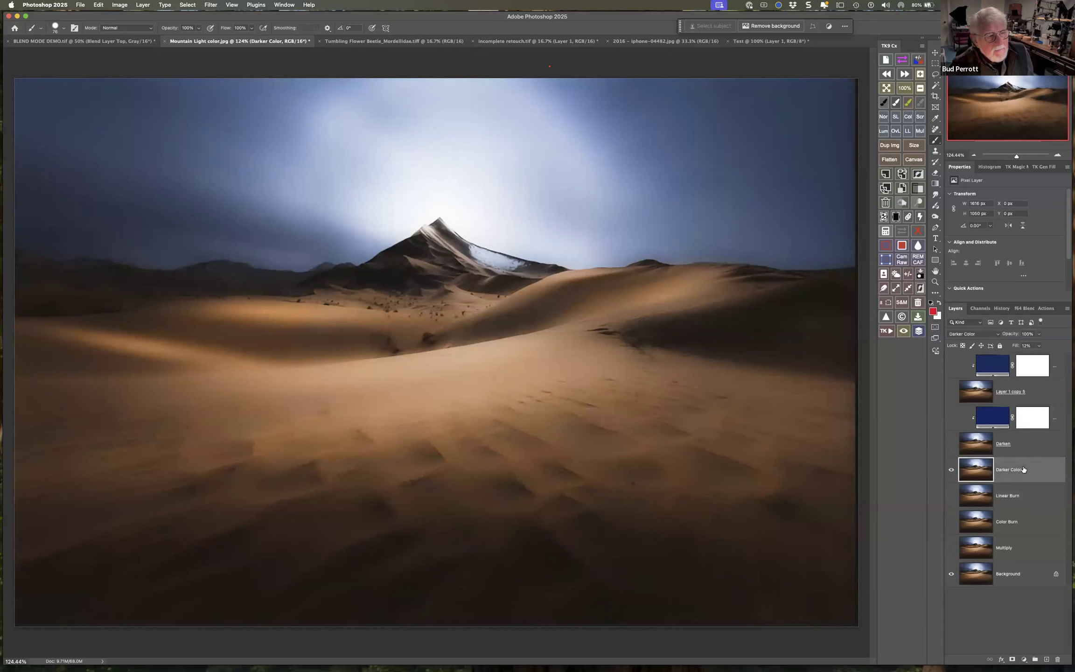
{"action": "left_click", "coordinate": [1038, 345]}
{"action": "left_click_drag", "start_coordinate": [1040, 355], "coordinate": [1068, 356]}
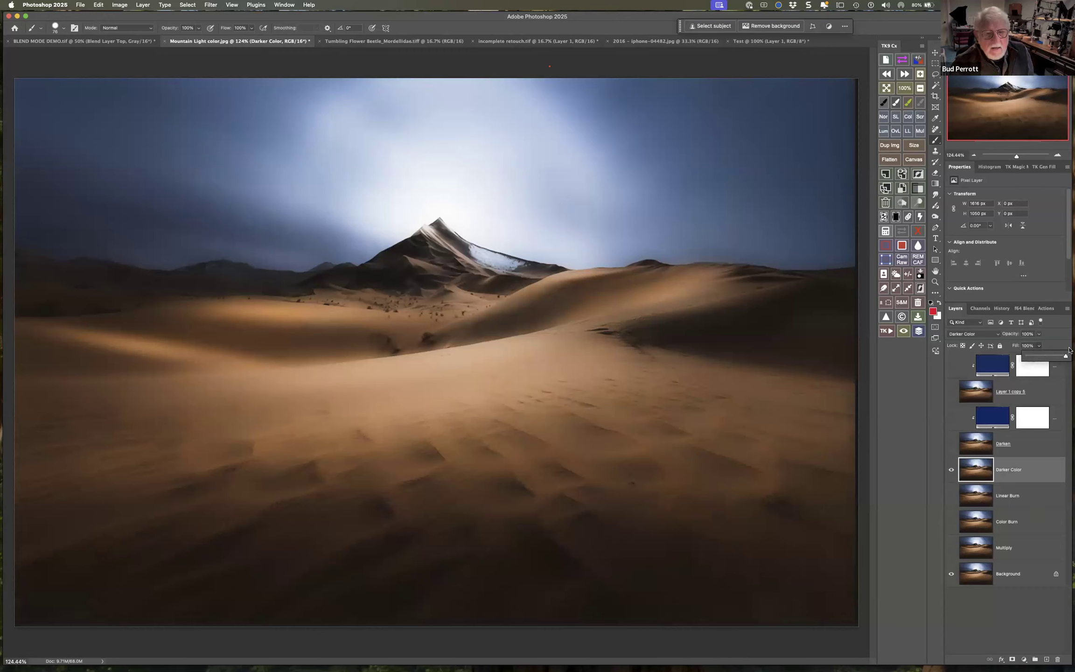
{"action": "left_click", "coordinate": [1028, 469]}
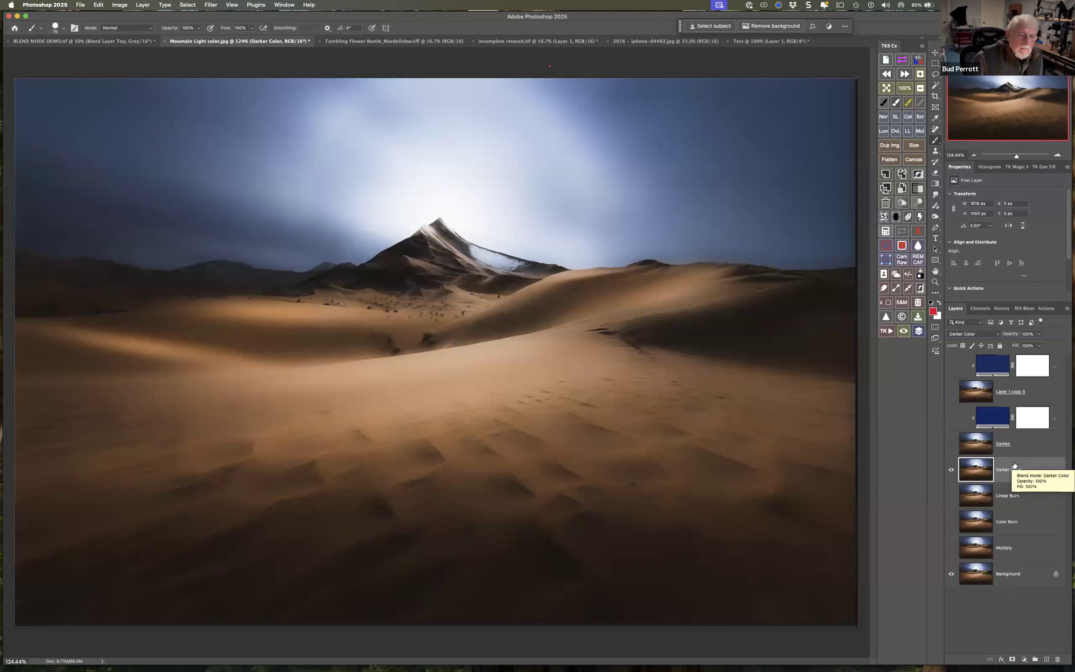
Add a Levels adjustment with midtones at 0.75 above the Darker Color layer and clip it to that layer
{"action": "left_click", "coordinate": [1023, 659]}
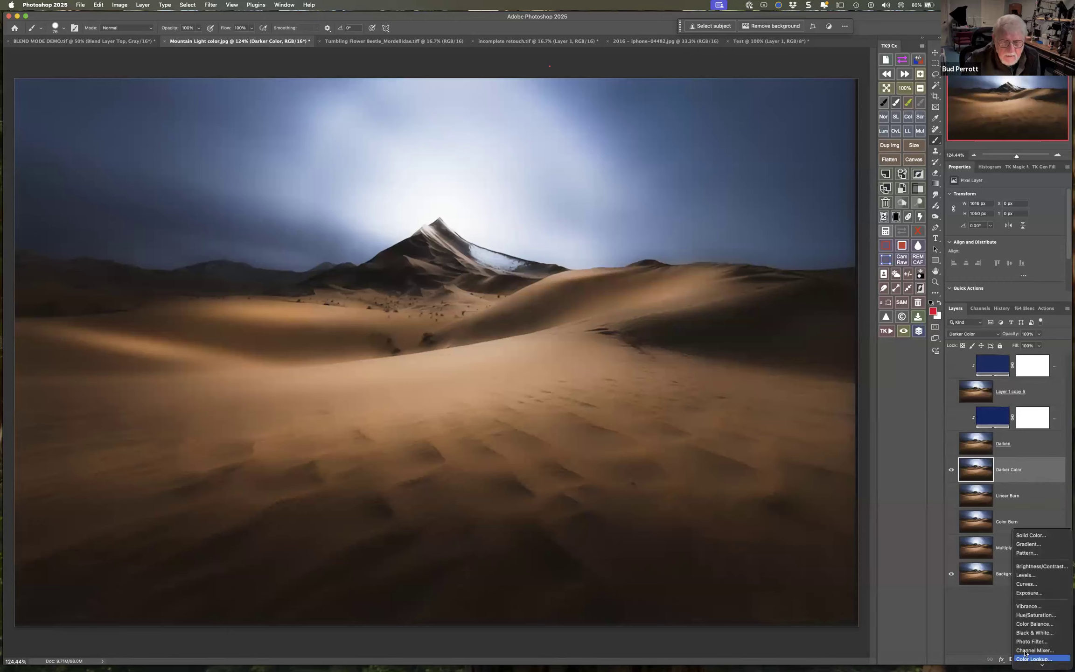
{"action": "left_click", "coordinate": [1032, 575]}
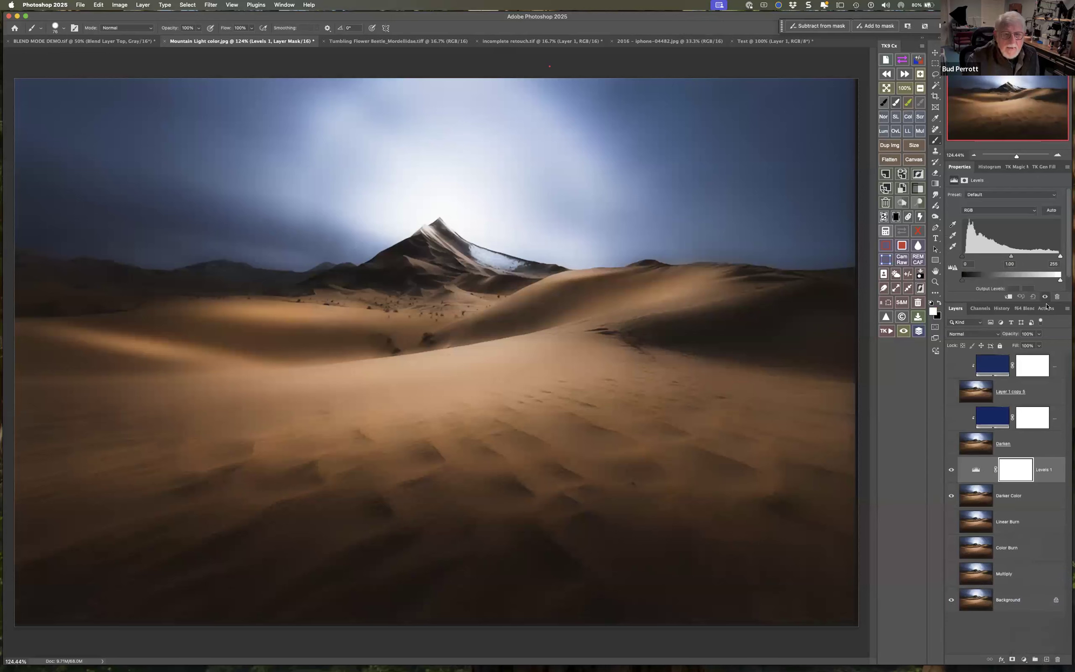
{"action": "left_click_drag", "start_coordinate": [1011, 257], "coordinate": [1019, 257]}
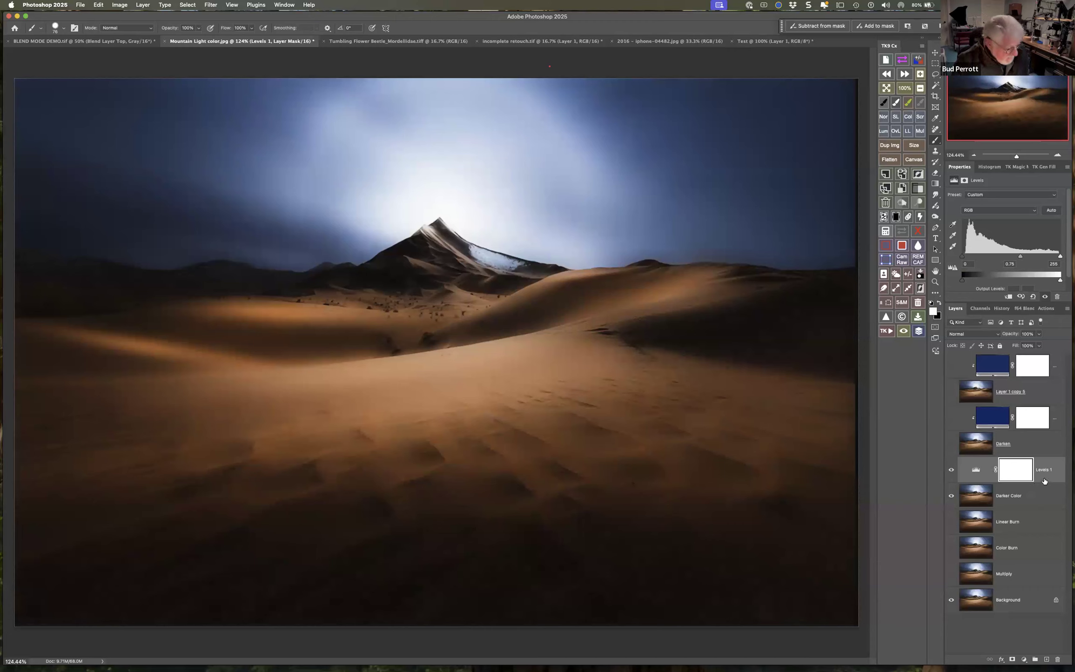
{"action": "left_click", "coordinate": [1045, 478], "text": "alt"}
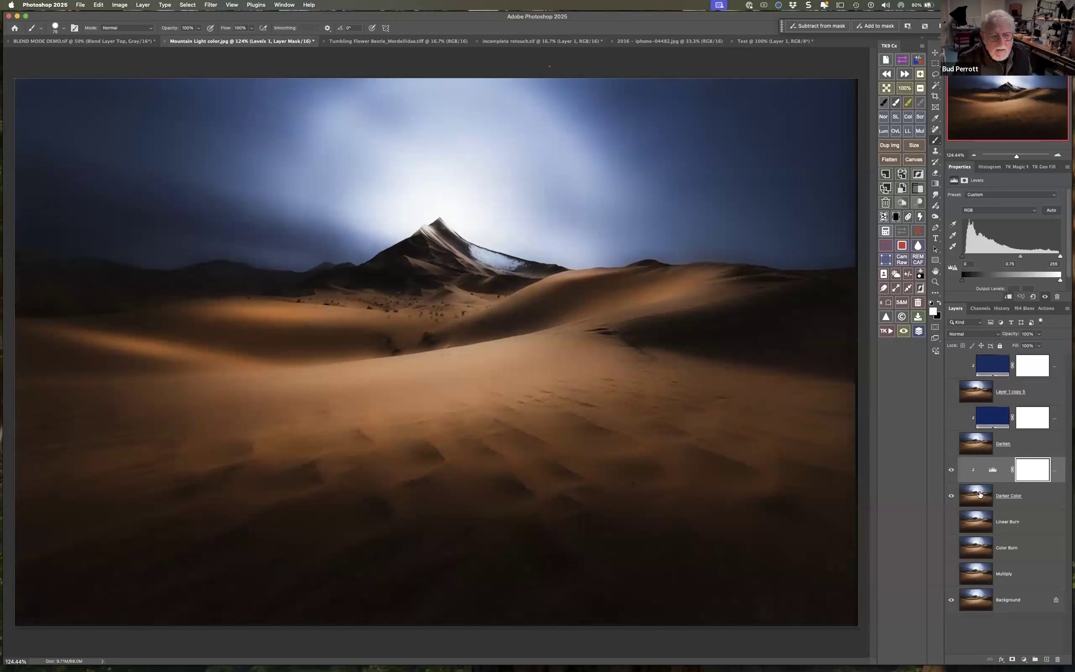
Set the Darker Color layer's fill to 47% and hide it together with its clipped Levels adjustment
{"action": "left_click", "coordinate": [981, 496]}
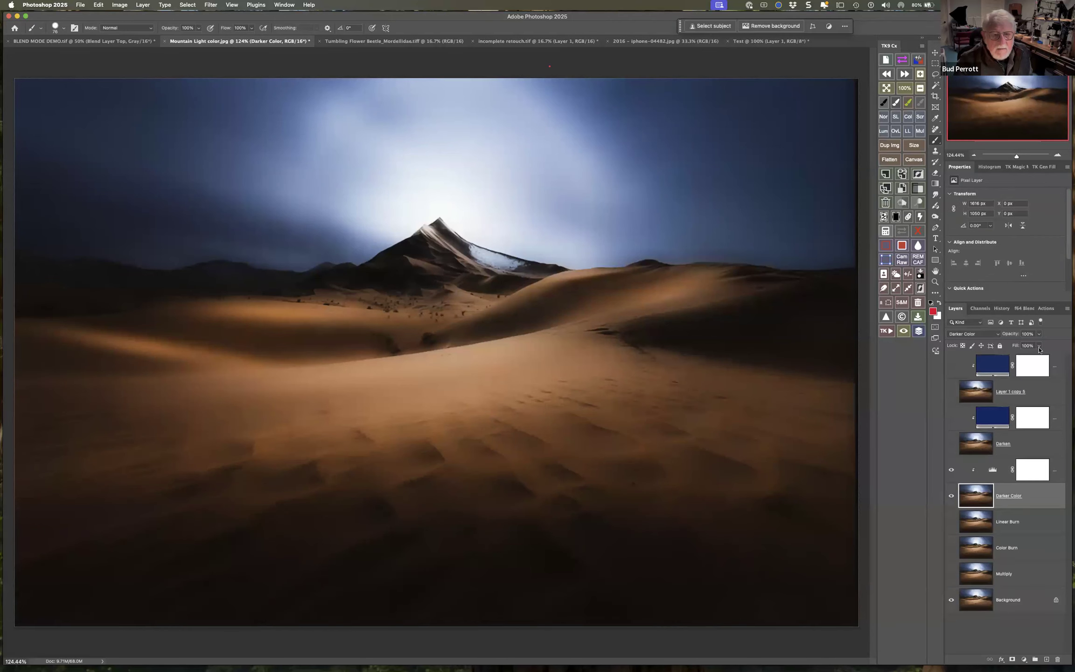
{"action": "left_click", "coordinate": [1038, 349]}
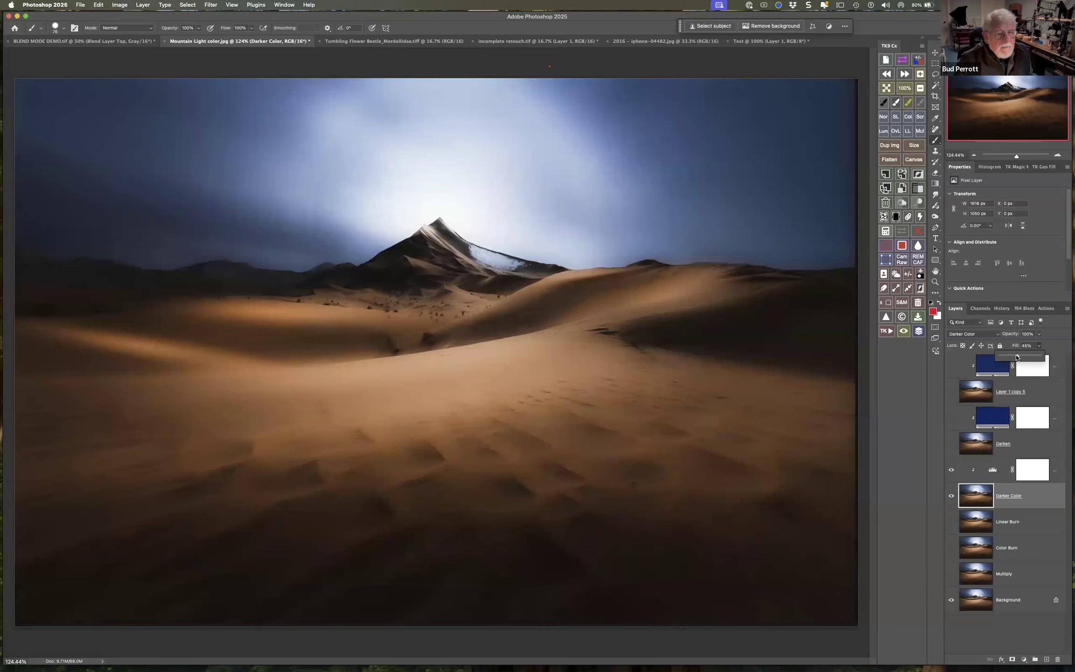
{"action": "mouse_move", "coordinate": [1016, 356]}
{"action": "left_mouse_down"}
{"action": "mouse_move", "coordinate": [1007, 358]}
{"action": "mouse_move", "coordinate": [1034, 355]}
{"action": "mouse_move", "coordinate": [1019, 356]}
{"action": "left_mouse_up"}
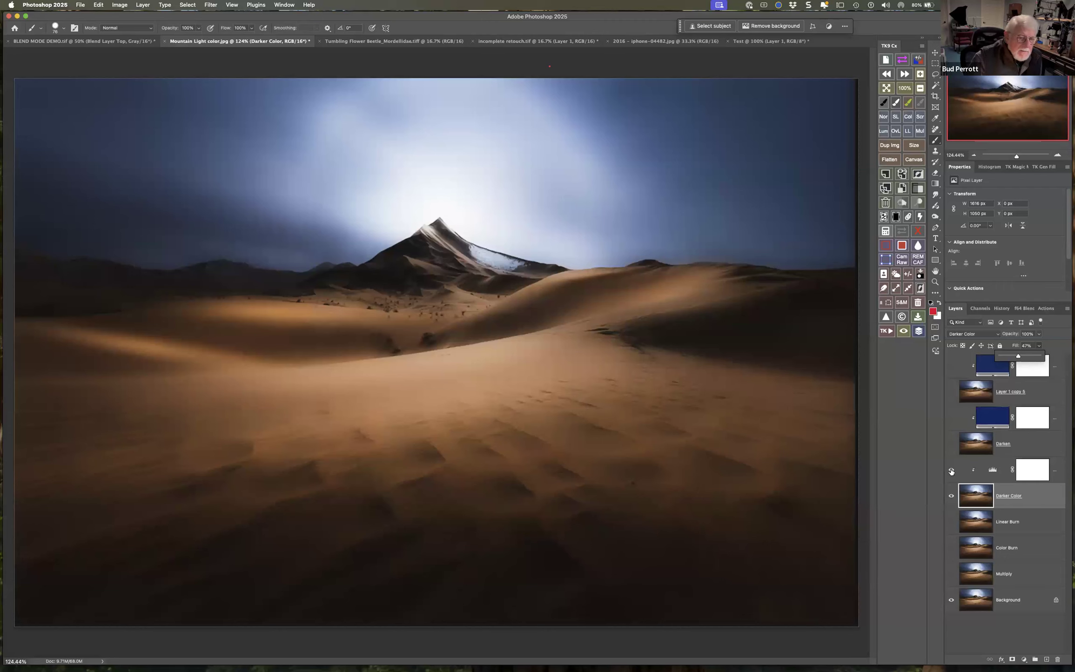
{"action": "left_click_drag", "start_coordinate": [950, 469], "coordinate": [951, 496]}
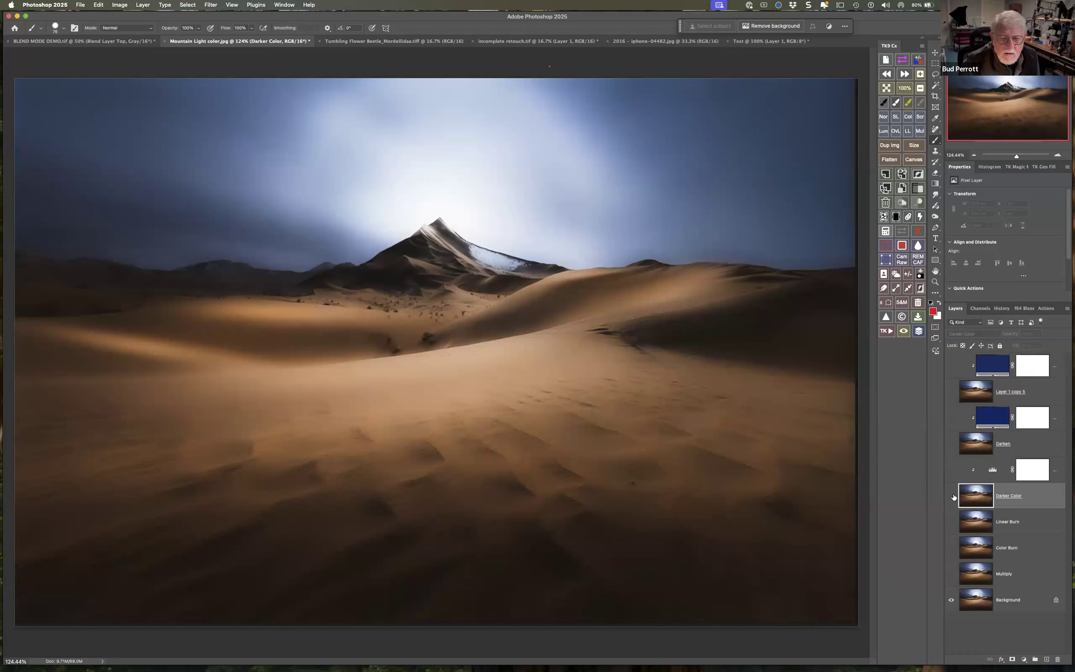
{"action": "left_click", "coordinate": [951, 600]}
{"action": "left_click", "coordinate": [1035, 606]}
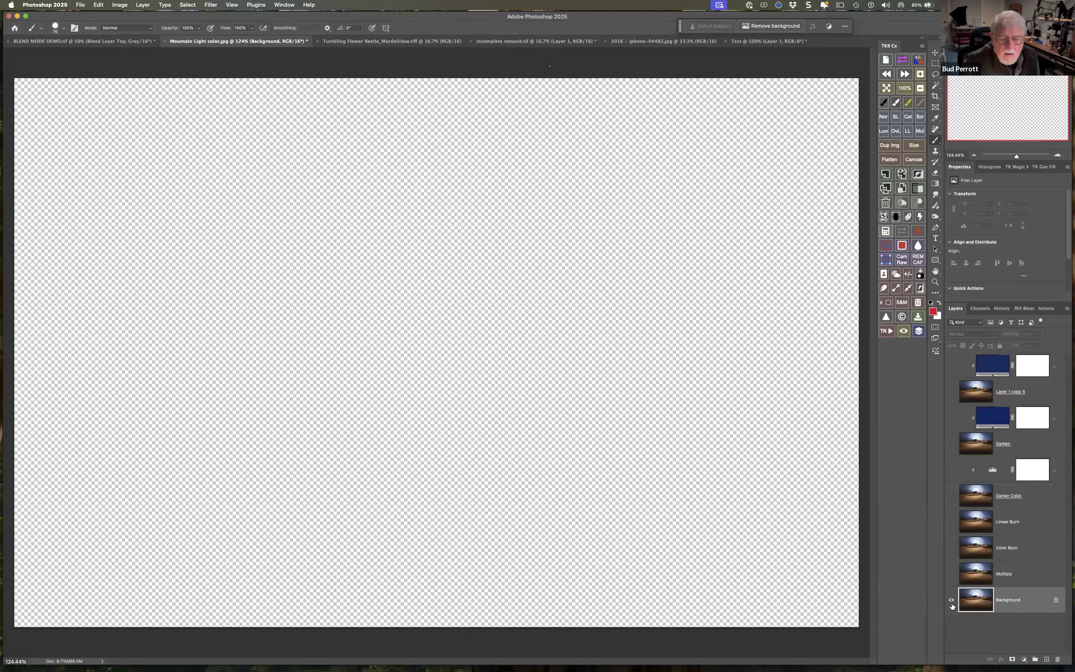
{"action": "left_click", "coordinate": [951, 602]}
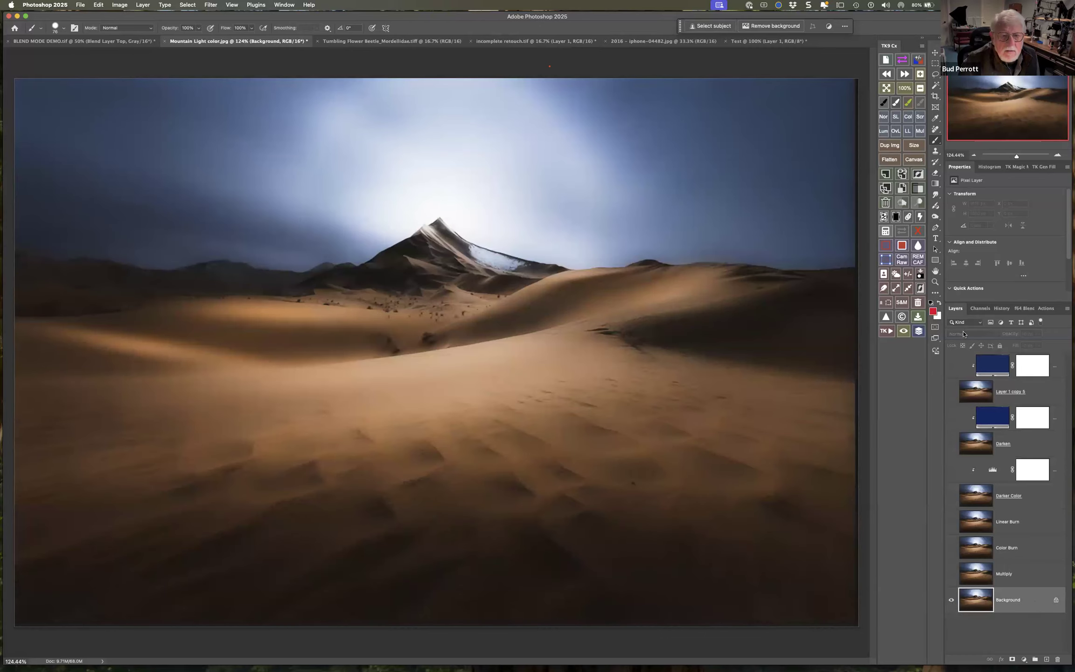
Make the Multiply layer visible and change its blend mode to Normal
{"action": "left_click", "coordinate": [950, 573]}
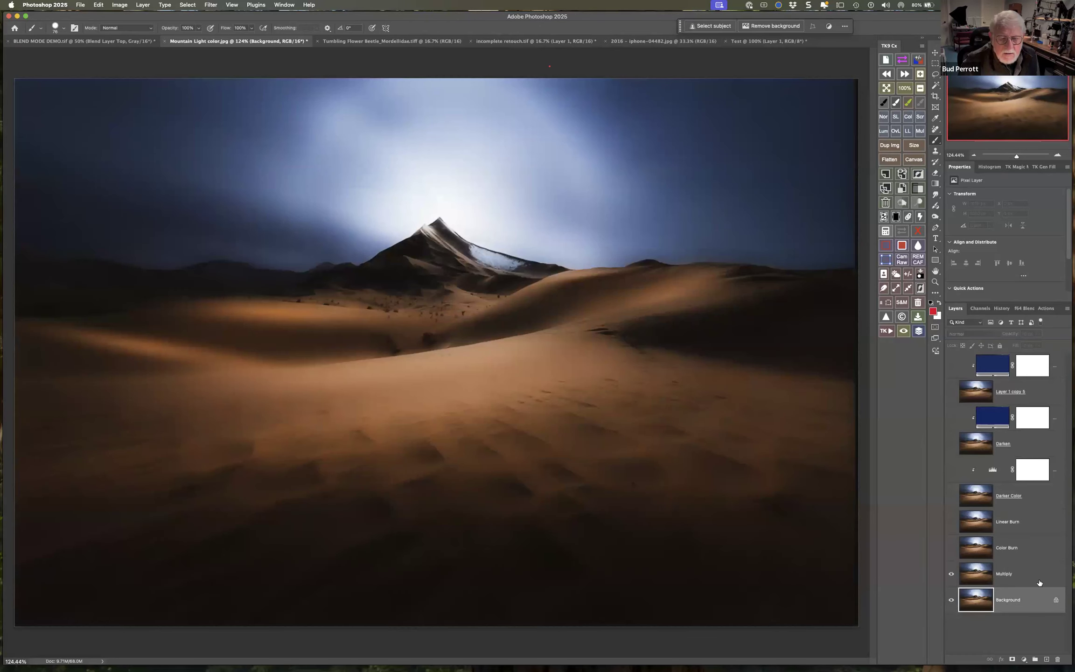
{"action": "left_click", "coordinate": [1029, 578]}
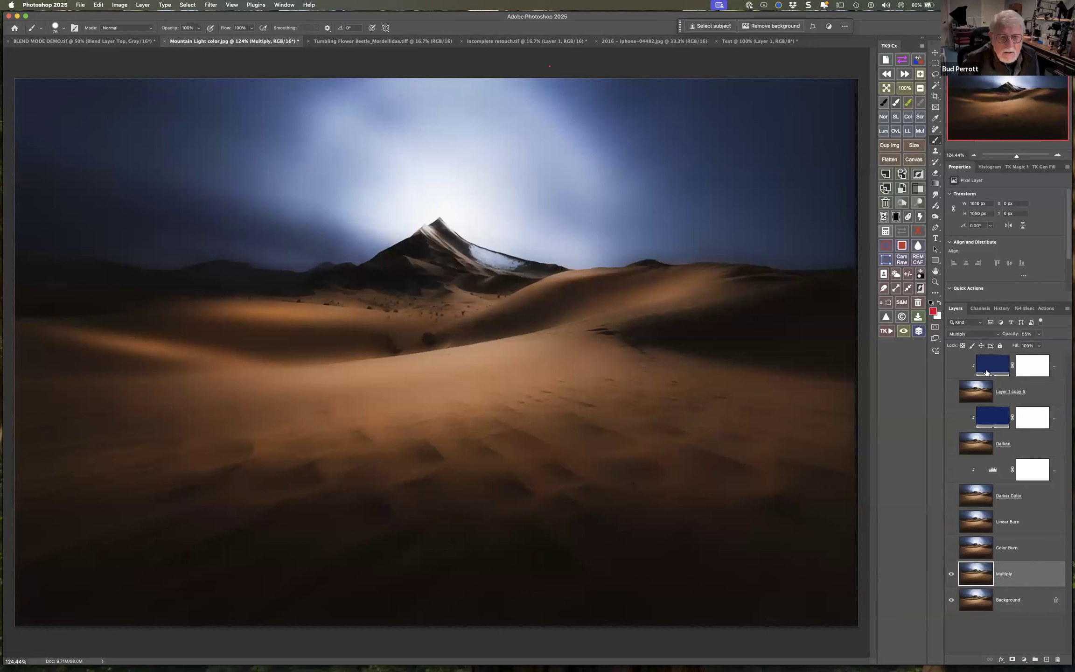
{"action": "left_click", "coordinate": [976, 333]}
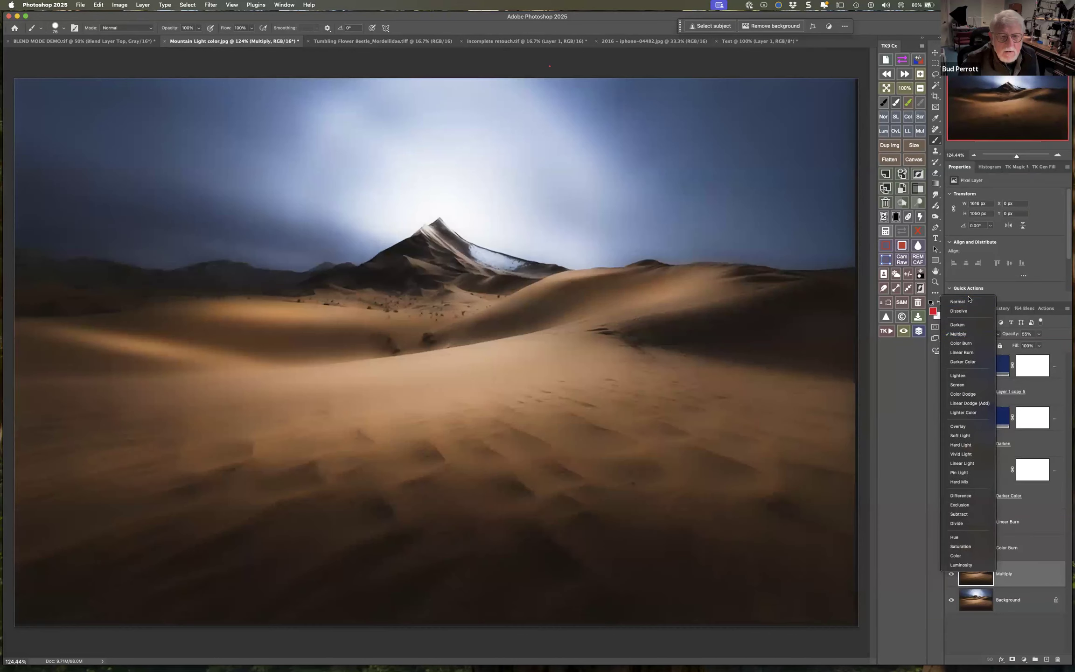
{"action": "left_click", "coordinate": [963, 302]}
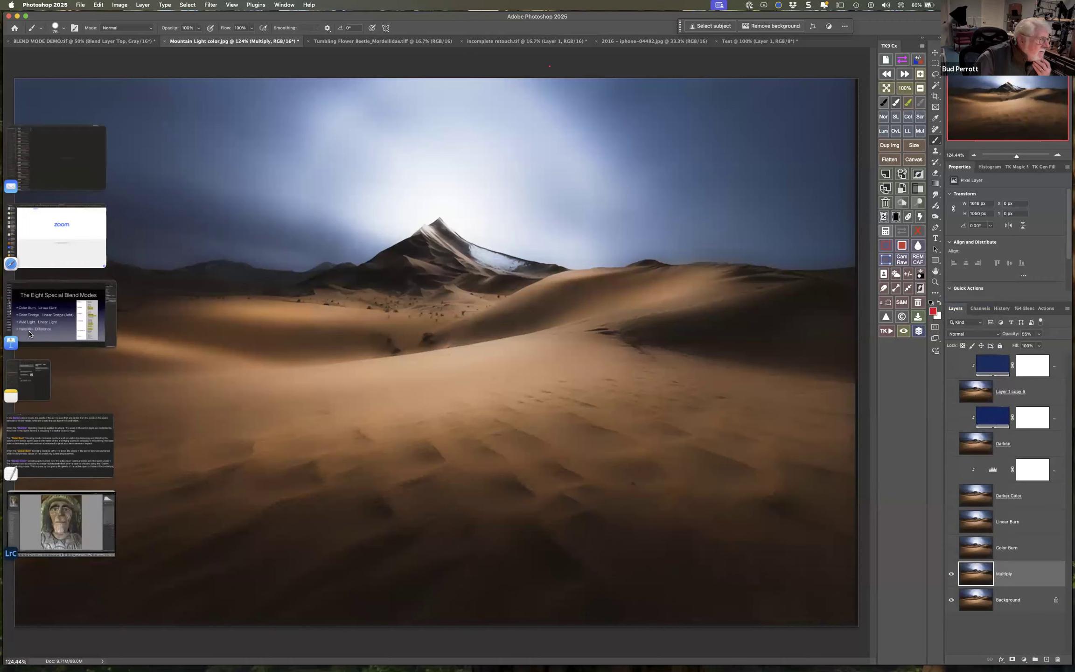
Switch to Keynote, show the Luminosity Blend Mode slide to read it, and return to Photoshop
{"action": "left_click", "coordinate": [60, 329]}
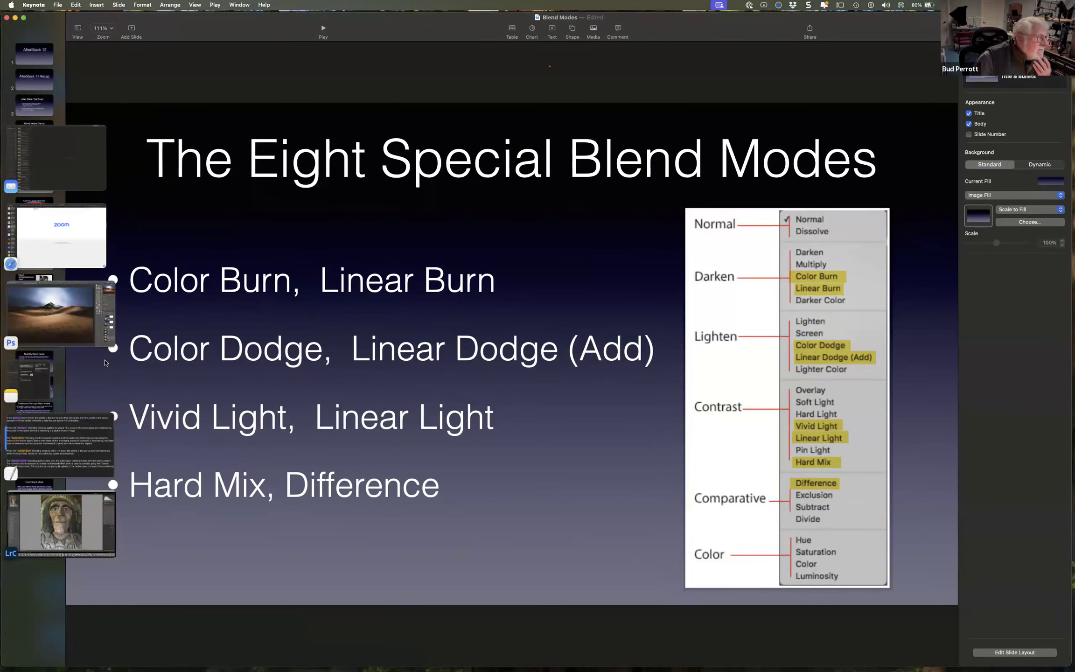
{"action": "left_click", "coordinate": [41, 459]}
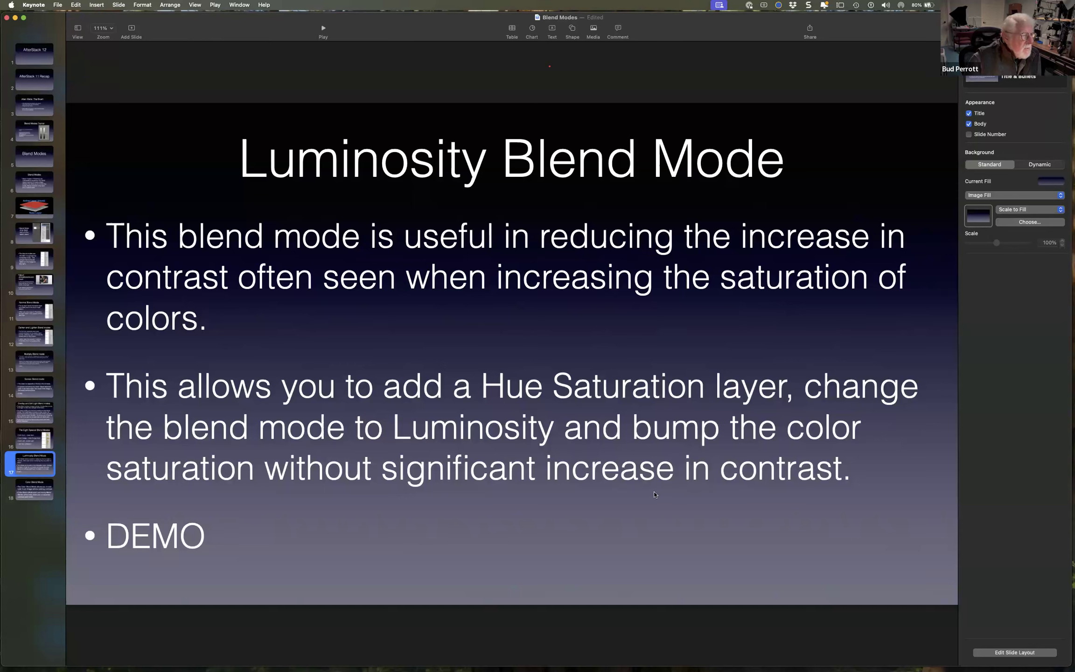
{"action": "mouse_move", "coordinate": [1, 343]}
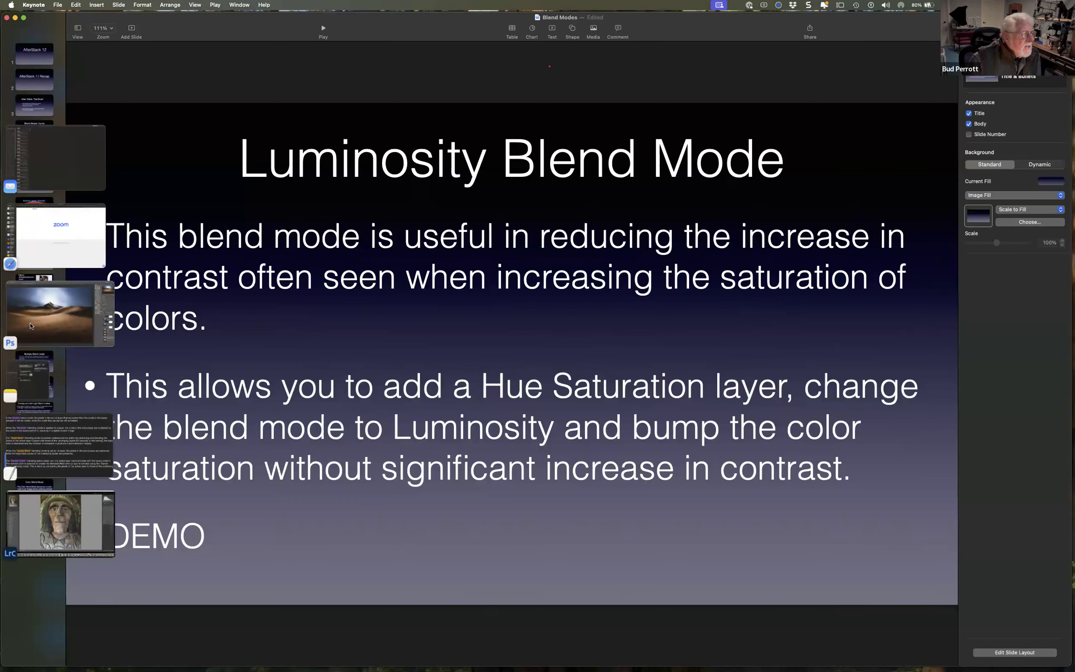
{"action": "left_click", "coordinate": [61, 314]}
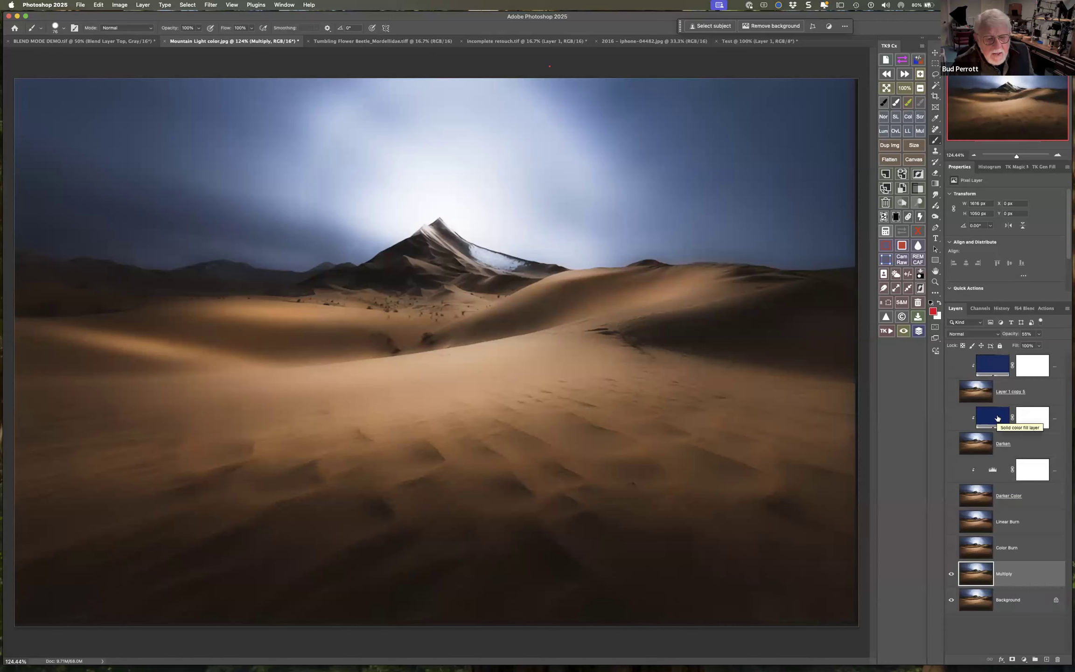
Move the dark blue color fill from above the Darken layer to directly above the Multiply layer and make it visible
{"action": "left_click_drag", "start_coordinate": [997, 418], "coordinate": [1003, 553]}
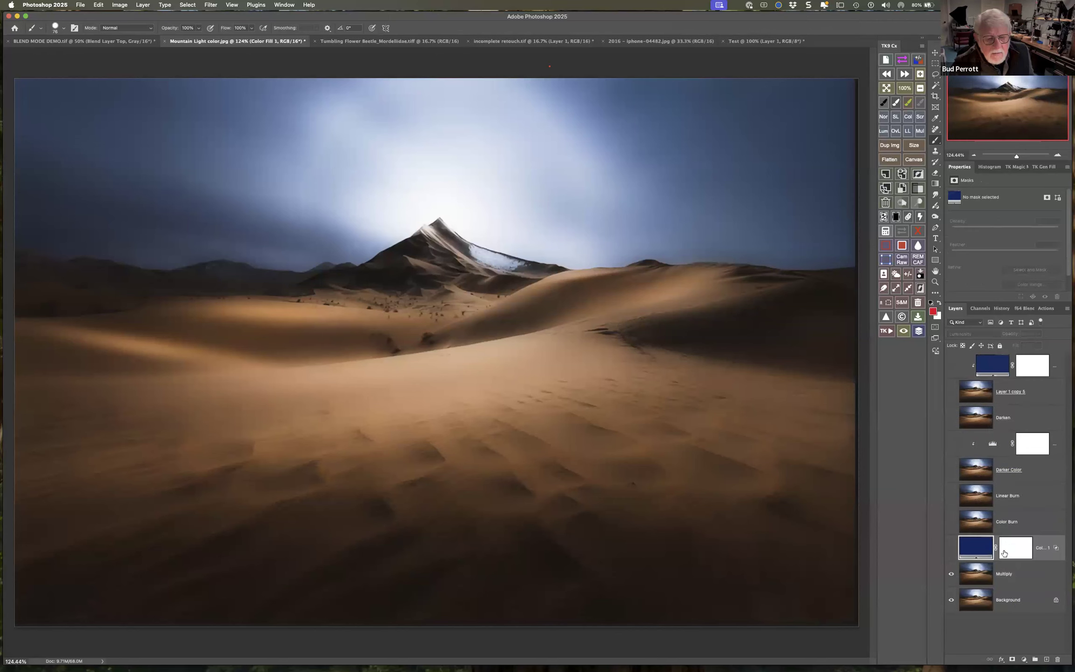
{"action": "left_click", "coordinate": [951, 547]}
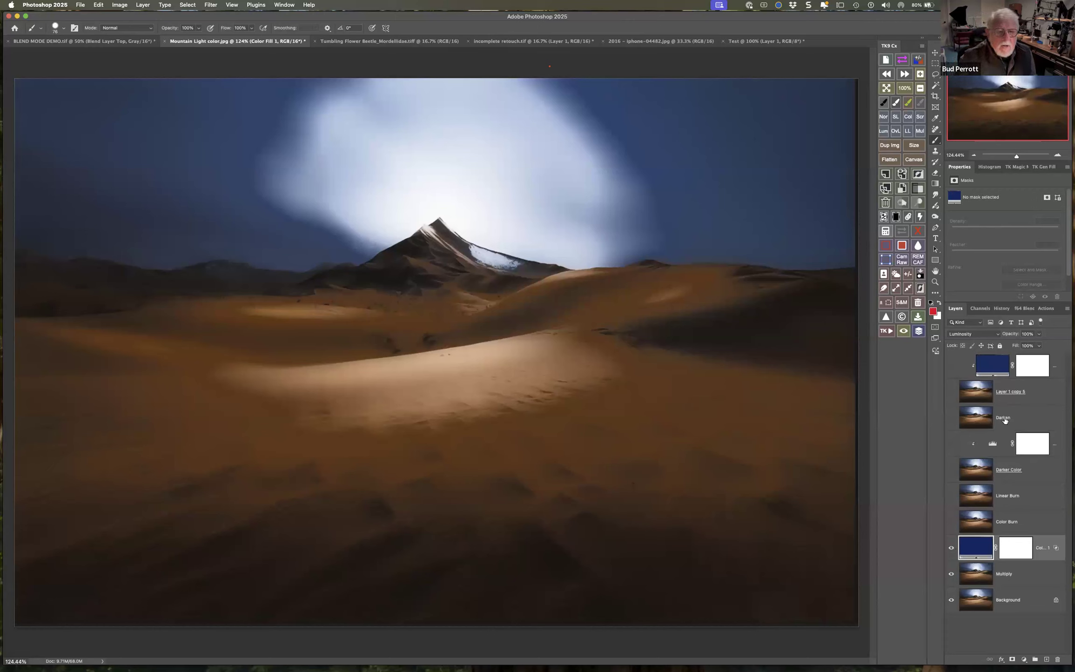
{"action": "left_click", "coordinate": [1011, 574]}
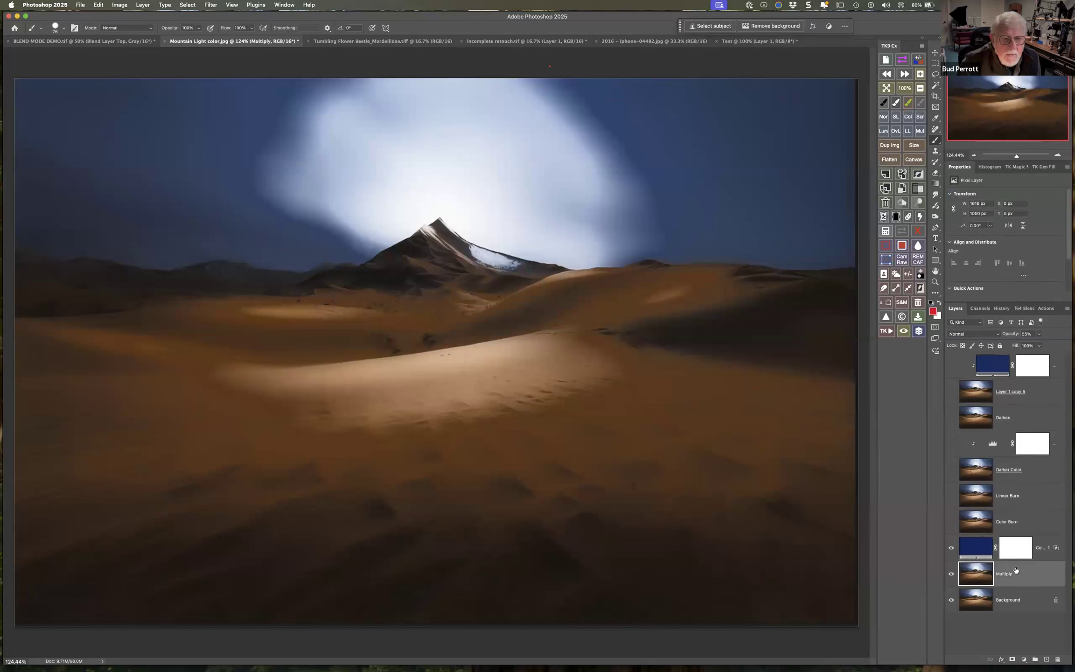
Lower the opacity of the blue color fill layer above Multiply to 67%
{"action": "left_click", "coordinate": [988, 550]}
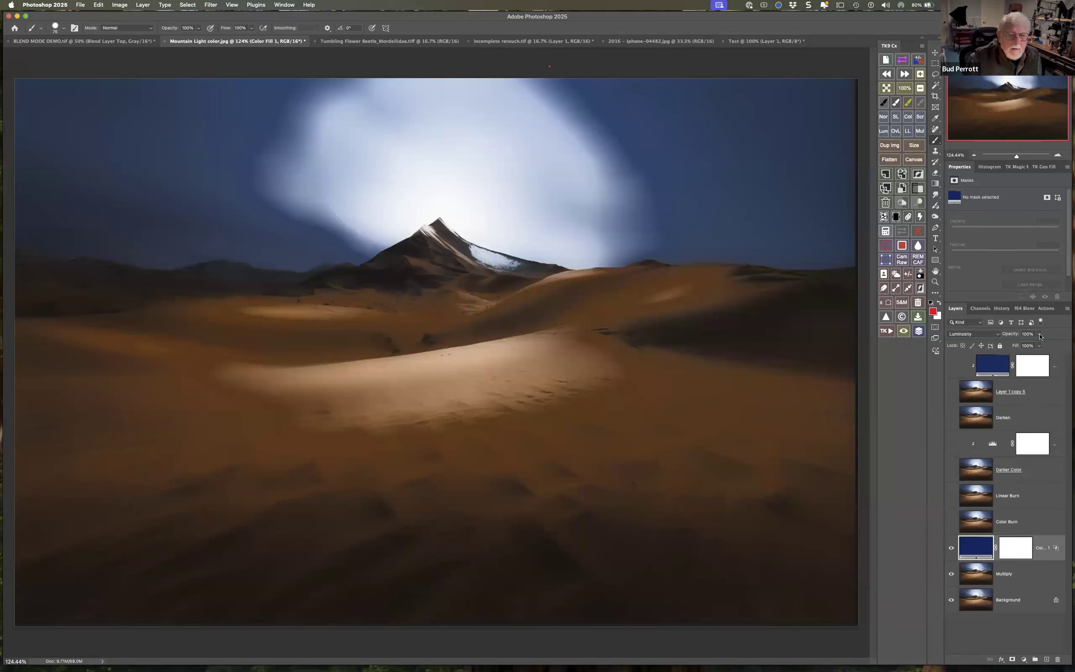
{"action": "left_click", "coordinate": [1038, 334]}
{"action": "mouse_move", "coordinate": [1039, 346]}
{"action": "left_mouse_down"}
{"action": "mouse_move", "coordinate": [1011, 351]}
{"action": "mouse_move", "coordinate": [1024, 346]}
{"action": "left_mouse_up"}
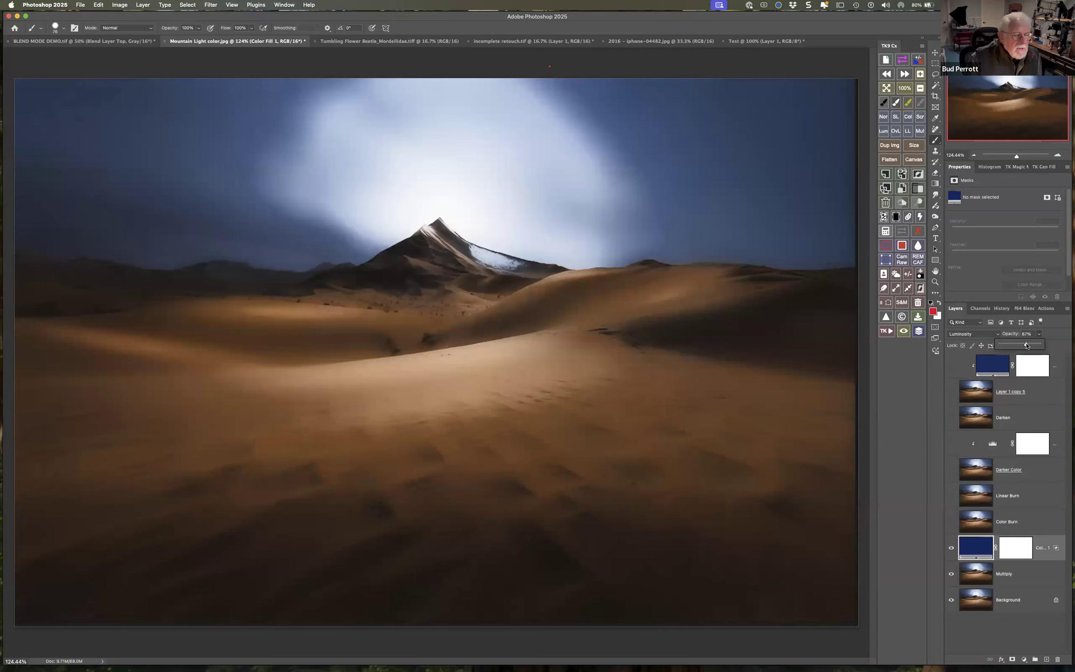
Compare the photo with and without the blue color fill layer, and leave that layer hidden
{"action": "left_click", "coordinate": [951, 547]}
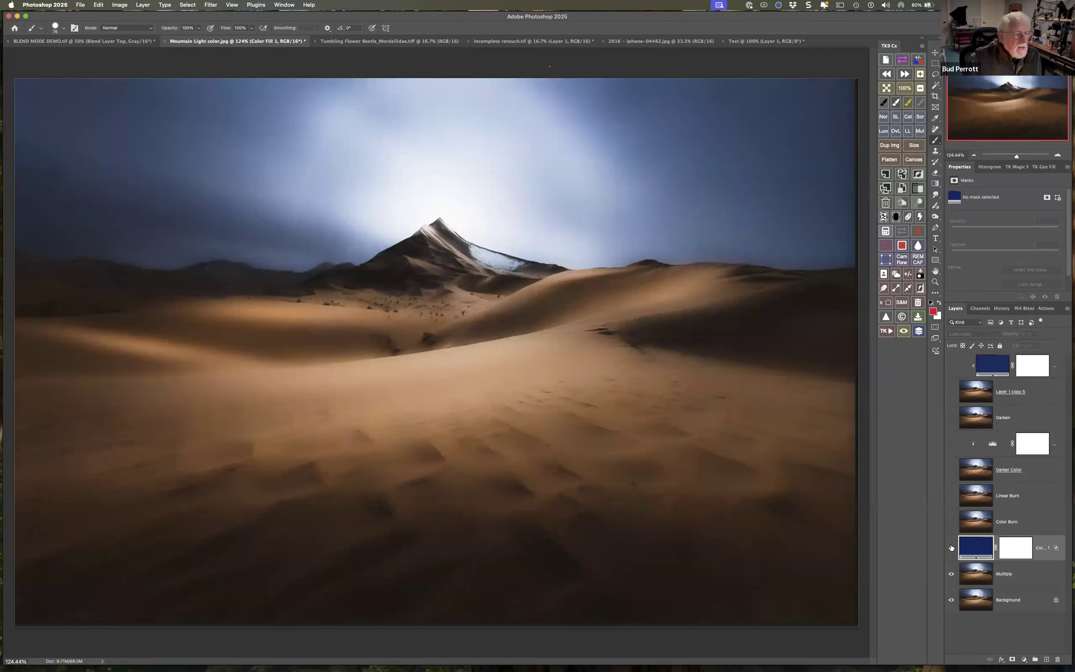
{"action": "left_click", "coordinate": [951, 547]}
{"action": "left_click", "coordinate": [950, 547]}
{"action": "left_click", "coordinate": [951, 547]}
{"action": "left_click", "coordinate": [951, 547]}
{"action": "left_click", "coordinate": [951, 547]}
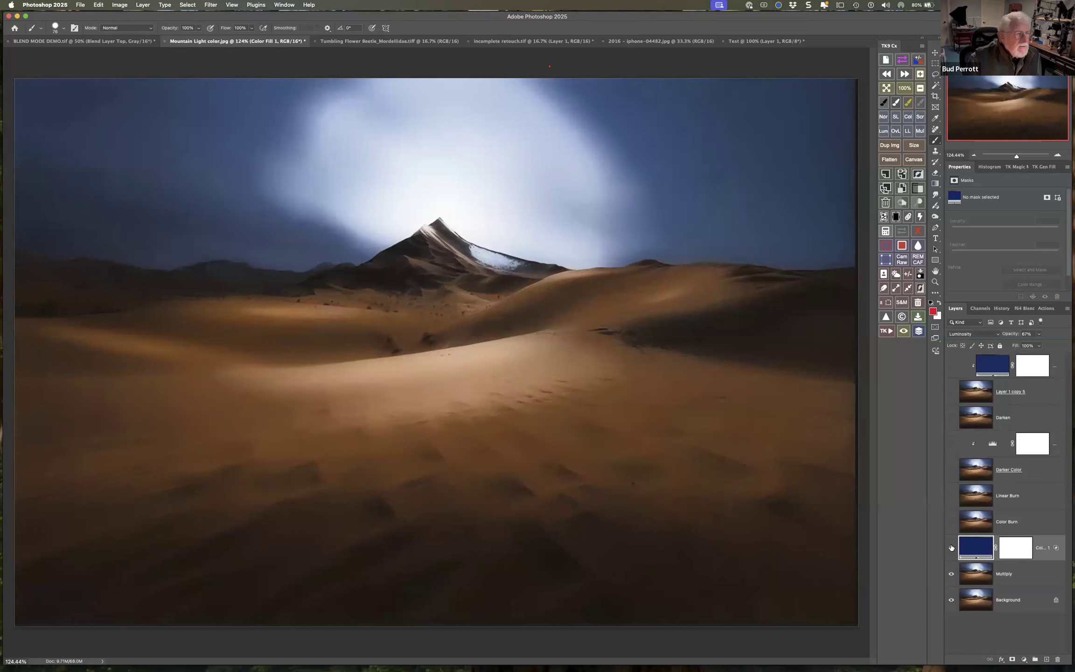
{"action": "left_click", "coordinate": [951, 548]}
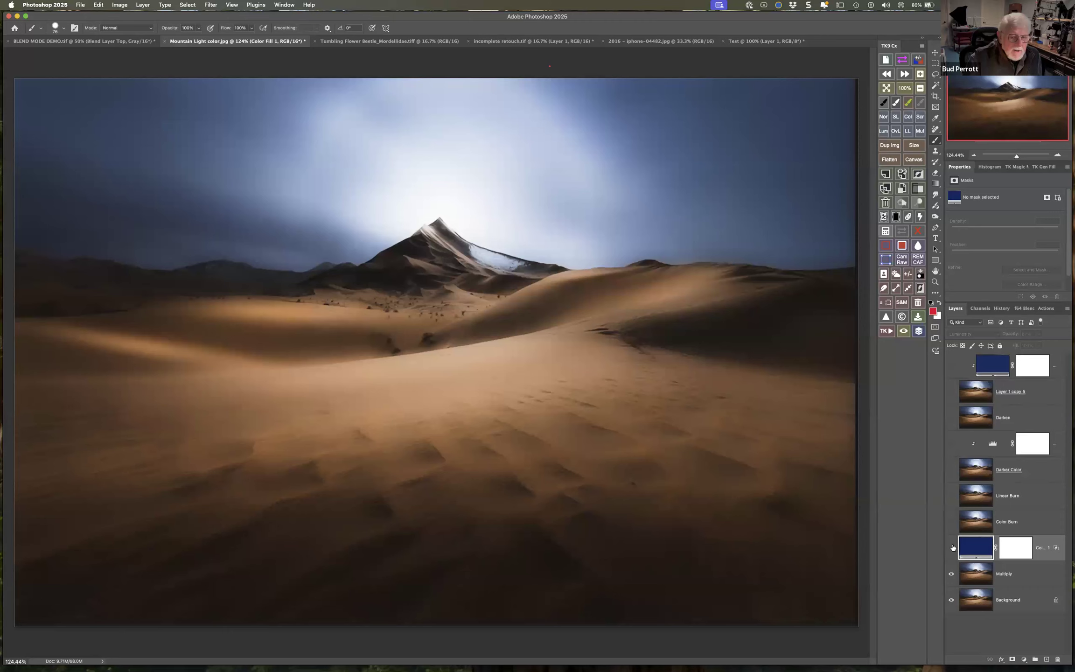
Add a Curves adjustment above the blue color fill and move its black and white points inward to increase contrast
{"action": "left_click", "coordinate": [1025, 659]}
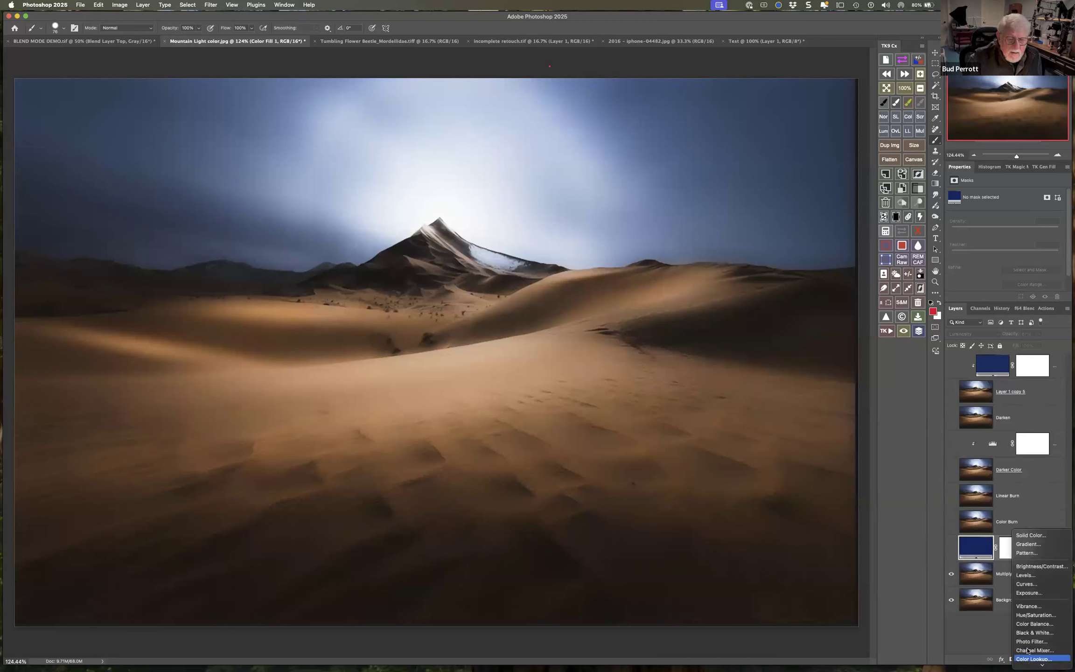
{"action": "left_click", "coordinate": [1025, 584]}
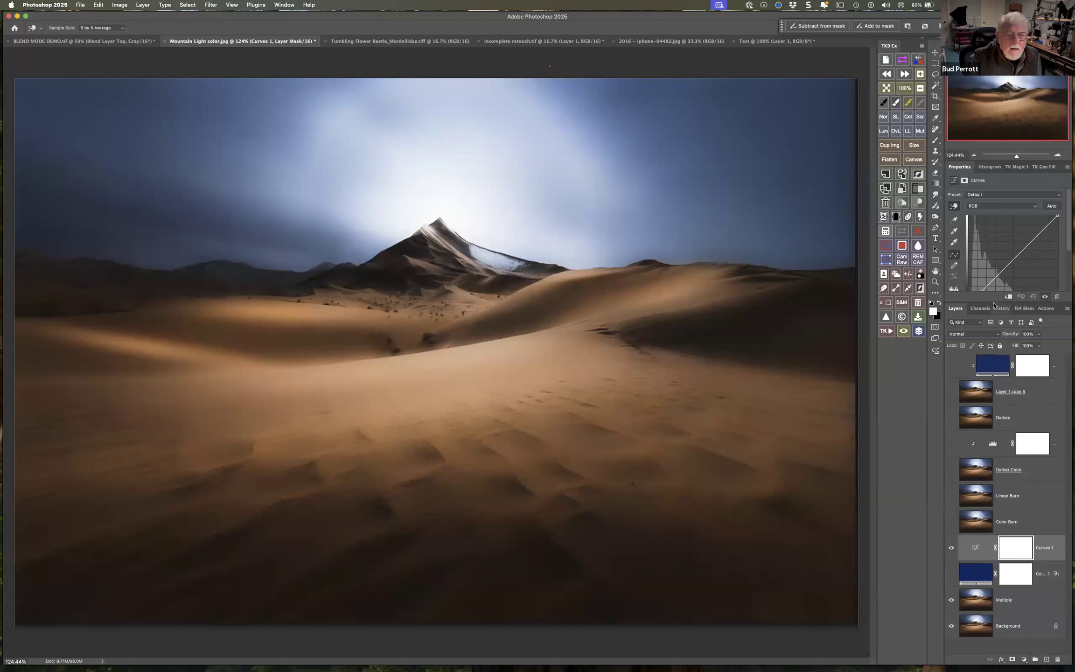
{"action": "mouse_move", "coordinate": [994, 302]}
{"action": "left_mouse_down"}
{"action": "mouse_move", "coordinate": [993, 325]}
{"action": "mouse_move", "coordinate": [982, 311]}
{"action": "left_mouse_up"}
{"action": "left_click_drag", "start_coordinate": [1056, 309], "coordinate": [1044, 309]}
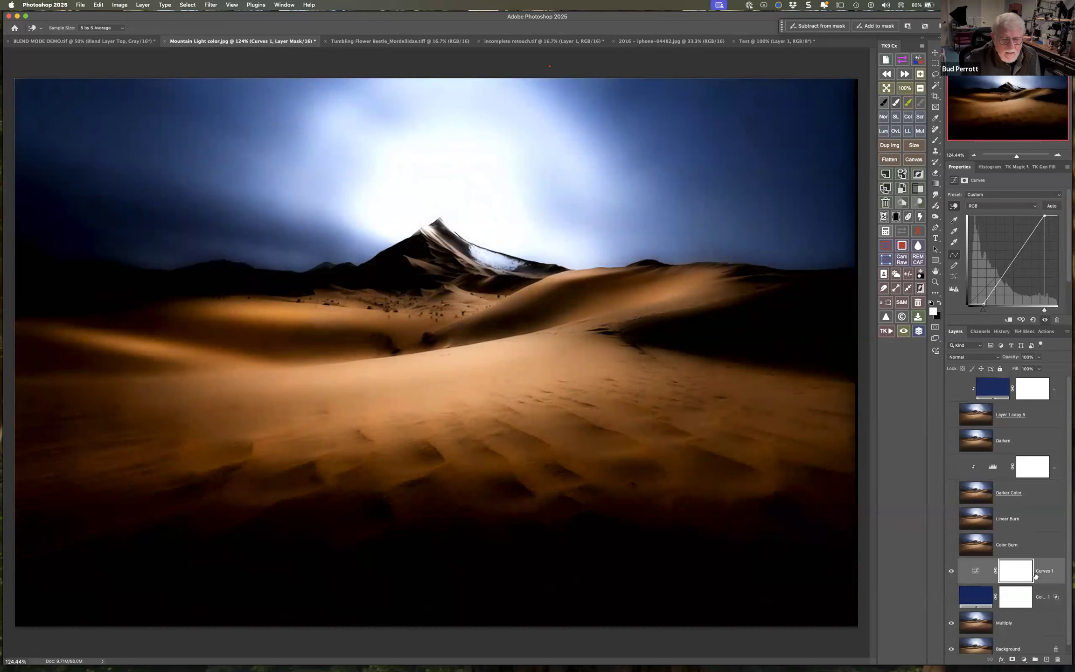
Set the Curves adjustment layer's blend mode to Luminosity
{"action": "left_click", "coordinate": [986, 567]}
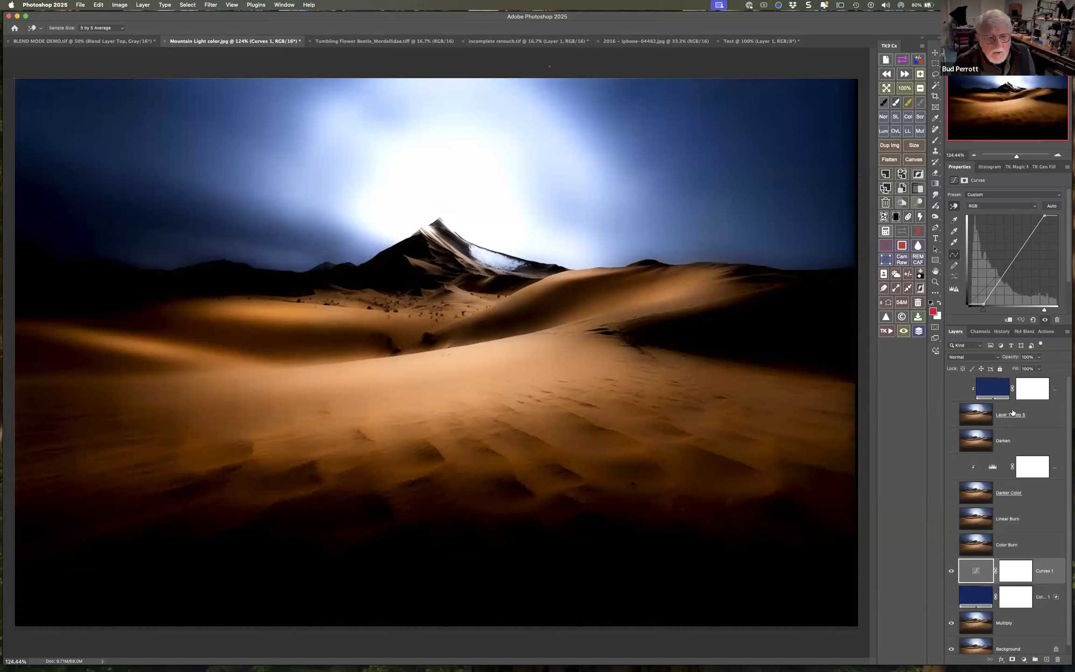
{"action": "left_click", "coordinate": [971, 358]}
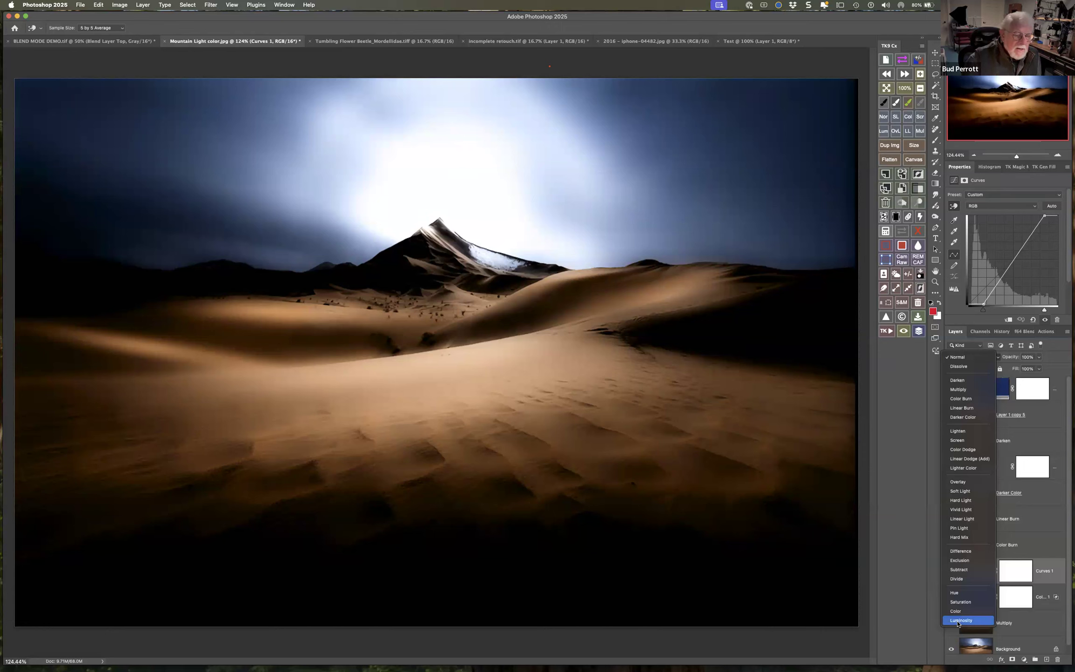
{"action": "left_click", "coordinate": [957, 620]}
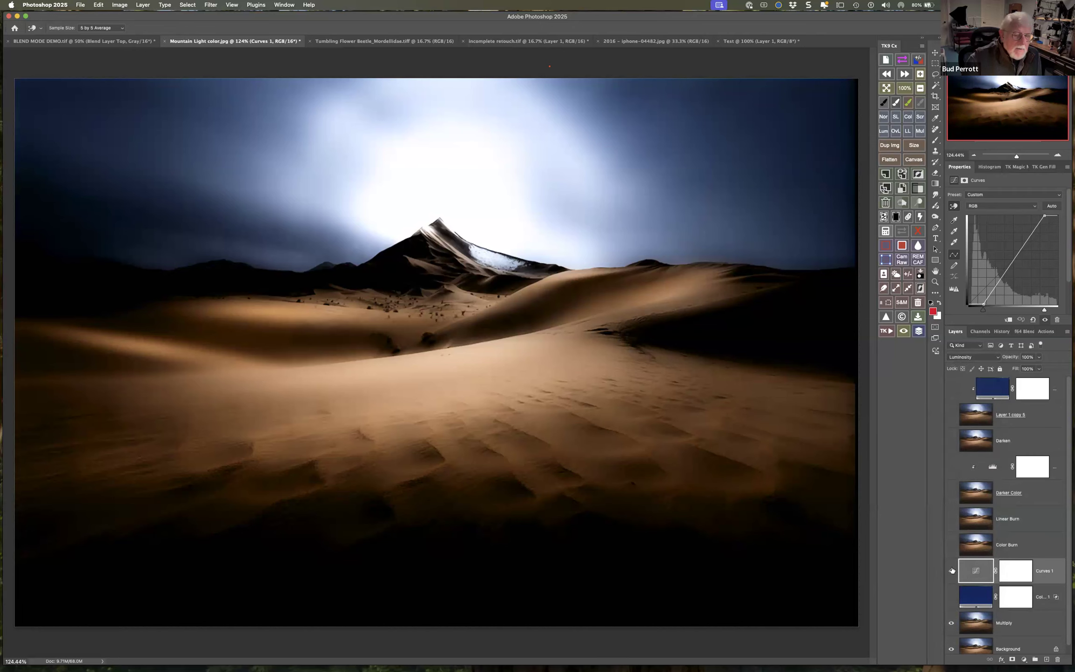
Toggle the Curves layer's visibility repeatedly to compare the photo with and without the Luminosity-blended contrast, leaving it visible
{"action": "left_click", "coordinate": [951, 570]}
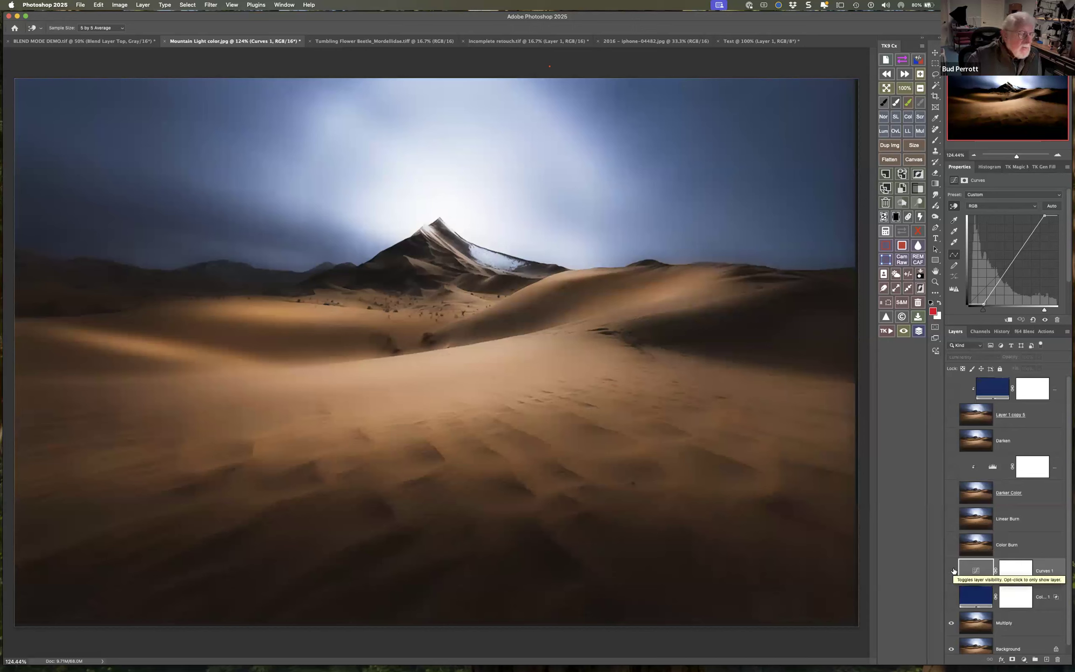
{"action": "left_click", "coordinate": [951, 571]}
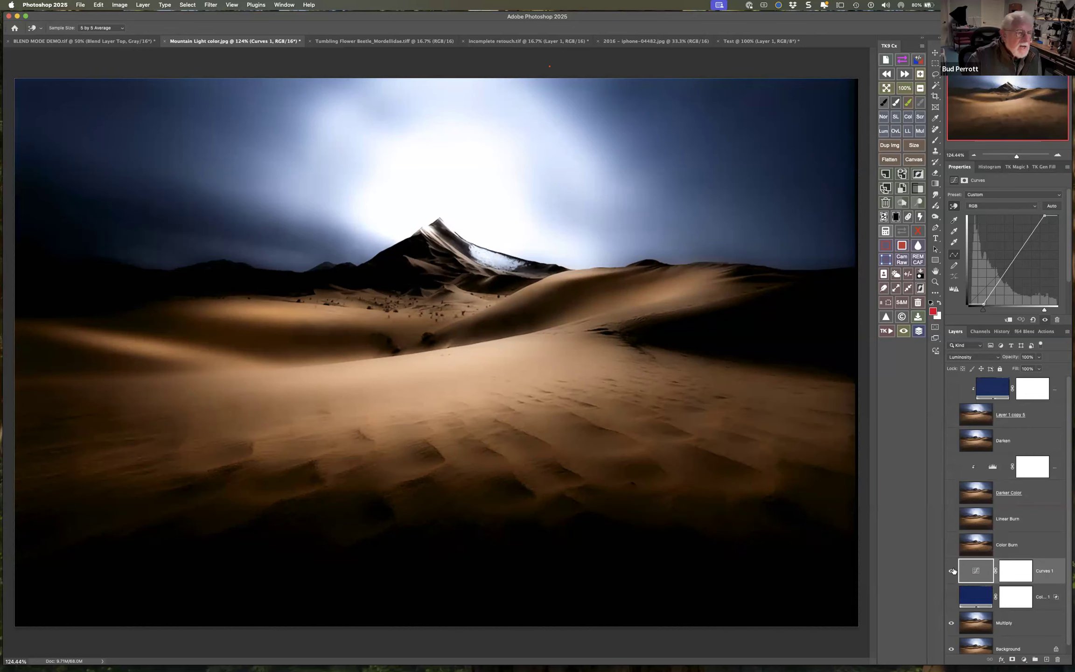
{"action": "left_click", "coordinate": [951, 570]}
{"action": "left_click", "coordinate": [951, 571]}
{"action": "left_click", "coordinate": [951, 570]}
{"action": "left_click", "coordinate": [951, 570]}
{"action": "left_click", "coordinate": [952, 570]}
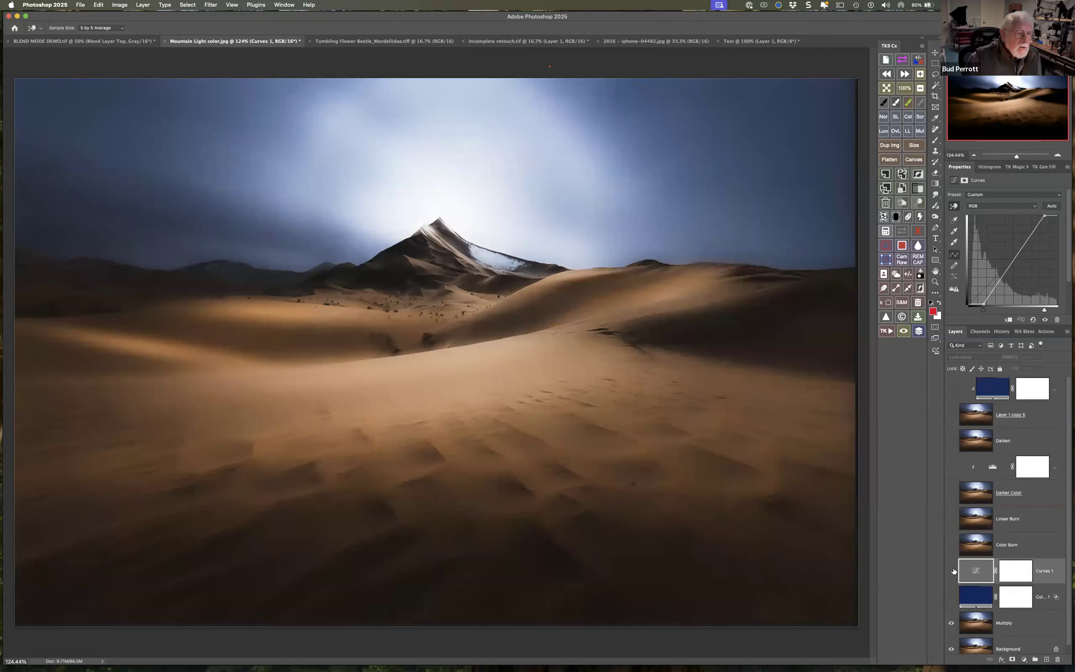
{"action": "left_click", "coordinate": [951, 570]}
{"action": "left_click", "coordinate": [952, 570]}
{"action": "left_click", "coordinate": [951, 570]}
{"action": "left_click", "coordinate": [952, 571]}
{"action": "left_click", "coordinate": [952, 571]}
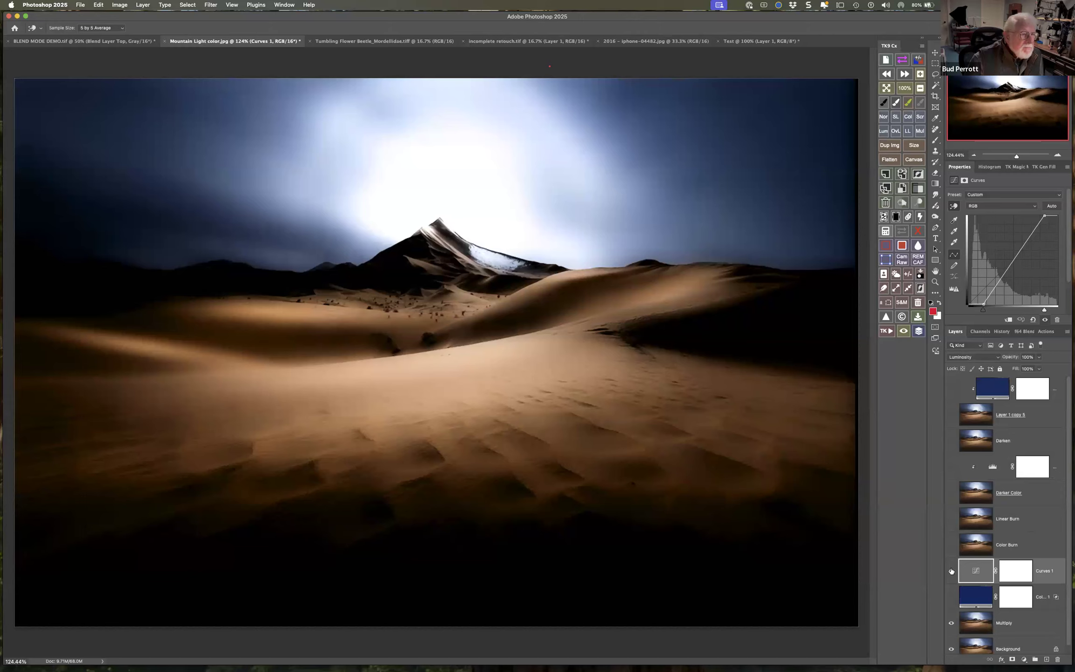
{"action": "left_click", "coordinate": [950, 571]}
{"action": "left_click", "coordinate": [950, 571]}
{"action": "left_click", "coordinate": [950, 571]}
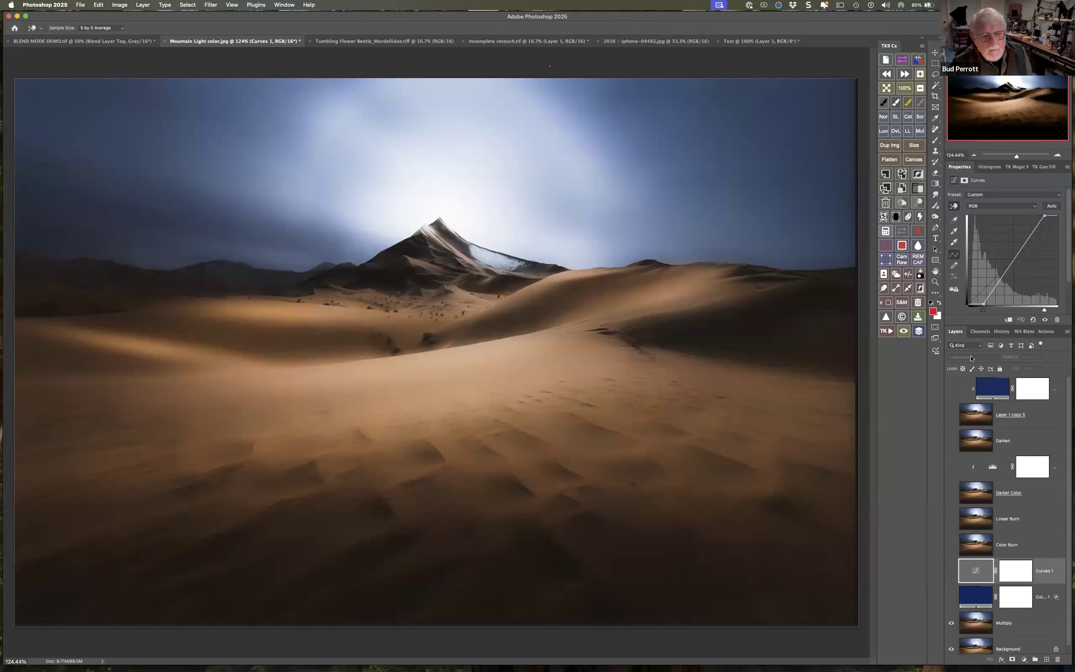
{"action": "left_click", "coordinate": [951, 571]}
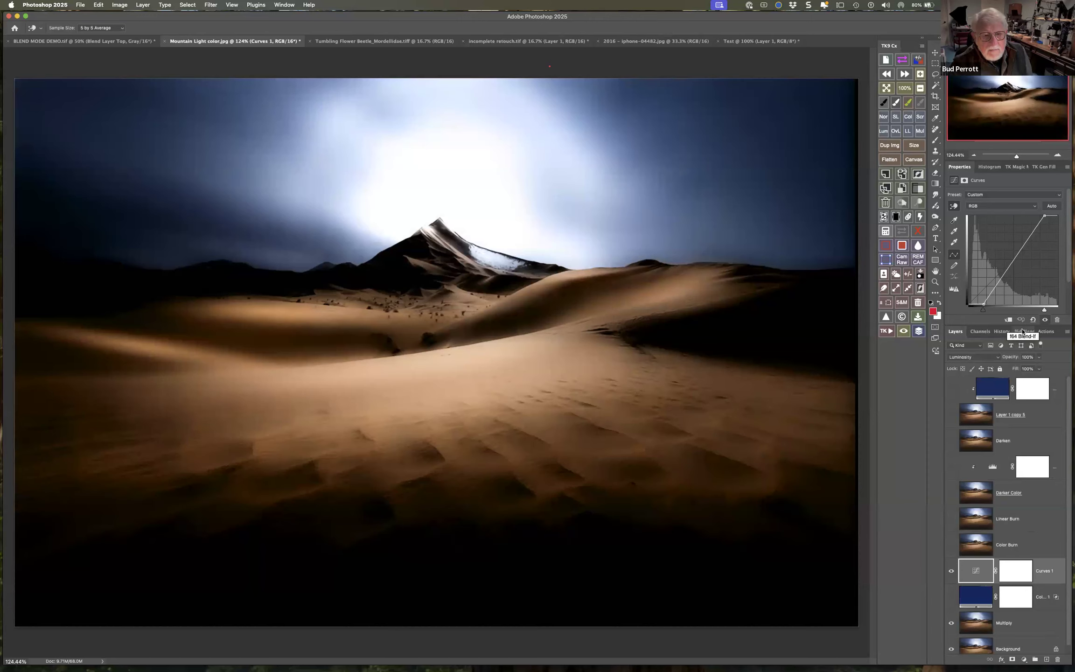
Try the Color blend mode on the Curves adjustment layer
{"action": "left_click", "coordinate": [975, 357]}
{"action": "key", "text": "Up"}
{"action": "key", "text": "Return"}
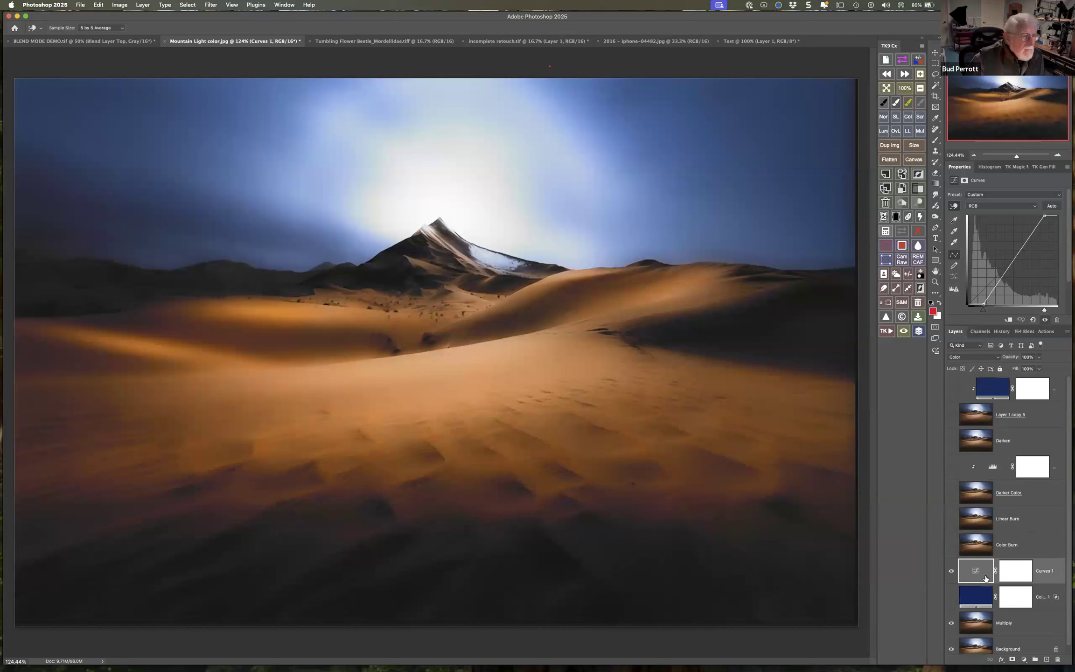
Toggle the Curves layer's visibility repeatedly to compare the photo's colors with and without the Color-blended curve, leaving it visible
{"action": "left_click", "coordinate": [951, 571]}
{"action": "left_click", "coordinate": [951, 570]}
{"action": "left_click", "coordinate": [951, 571]}
{"action": "left_click", "coordinate": [951, 571]}
{"action": "left_click", "coordinate": [951, 570]}
{"action": "left_click", "coordinate": [951, 570]}
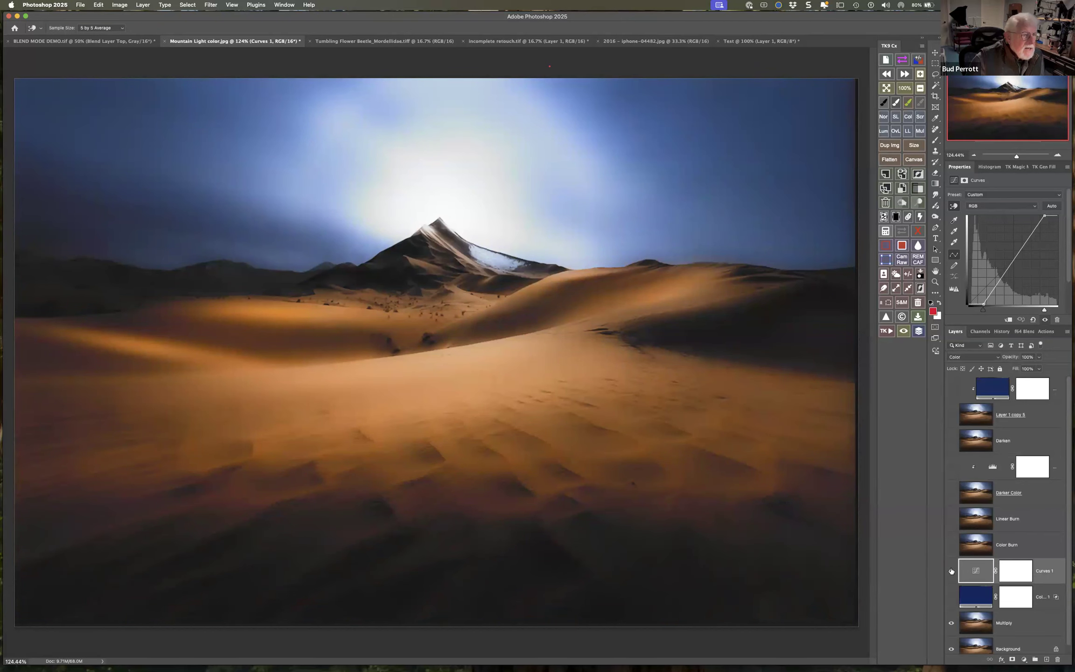
{"action": "left_click", "coordinate": [951, 570]}
{"action": "left_click", "coordinate": [951, 571]}
{"action": "left_click", "coordinate": [951, 571]}
{"action": "left_click", "coordinate": [951, 570]}
{"action": "left_click", "coordinate": [951, 570]}
{"action": "left_click", "coordinate": [951, 570]}
{"action": "left_click", "coordinate": [951, 570]}
{"action": "left_click", "coordinate": [951, 571]}
{"action": "left_click", "coordinate": [951, 571]}
{"action": "left_click", "coordinate": [951, 571]}
{"action": "left_click", "coordinate": [951, 571]}
{"action": "left_click", "coordinate": [951, 570]}
{"action": "left_click", "coordinate": [951, 570]}
{"action": "left_click", "coordinate": [951, 571]}
{"action": "left_click", "coordinate": [951, 571]}
{"action": "left_click", "coordinate": [952, 570]}
{"action": "left_click", "coordinate": [951, 570]}
{"action": "left_click", "coordinate": [951, 571]}
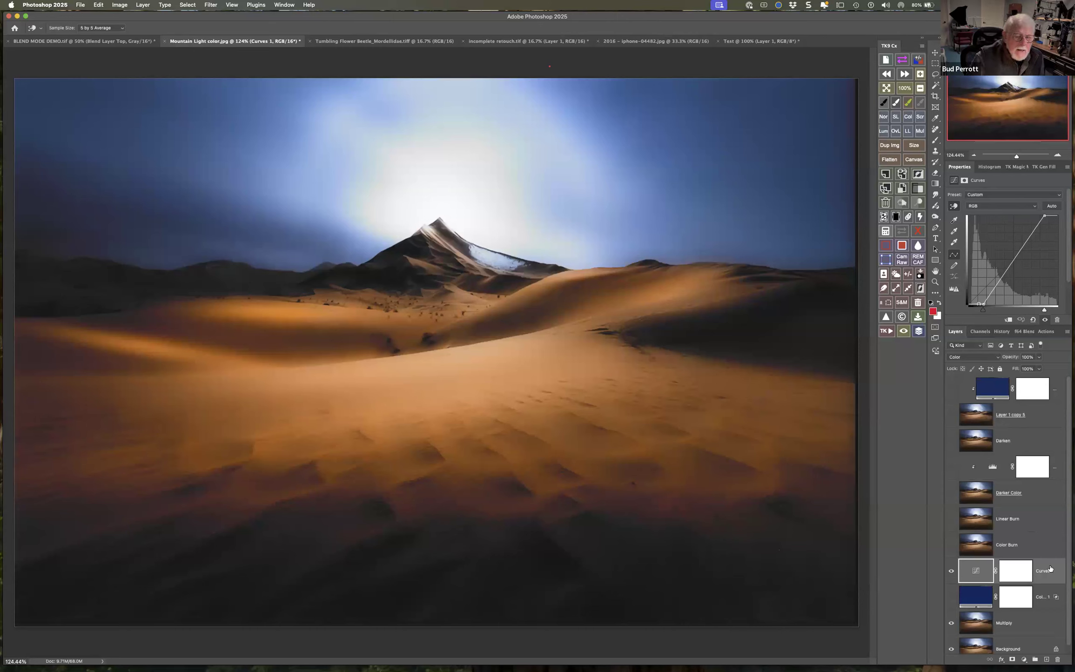
{"action": "left_click", "coordinate": [951, 571]}
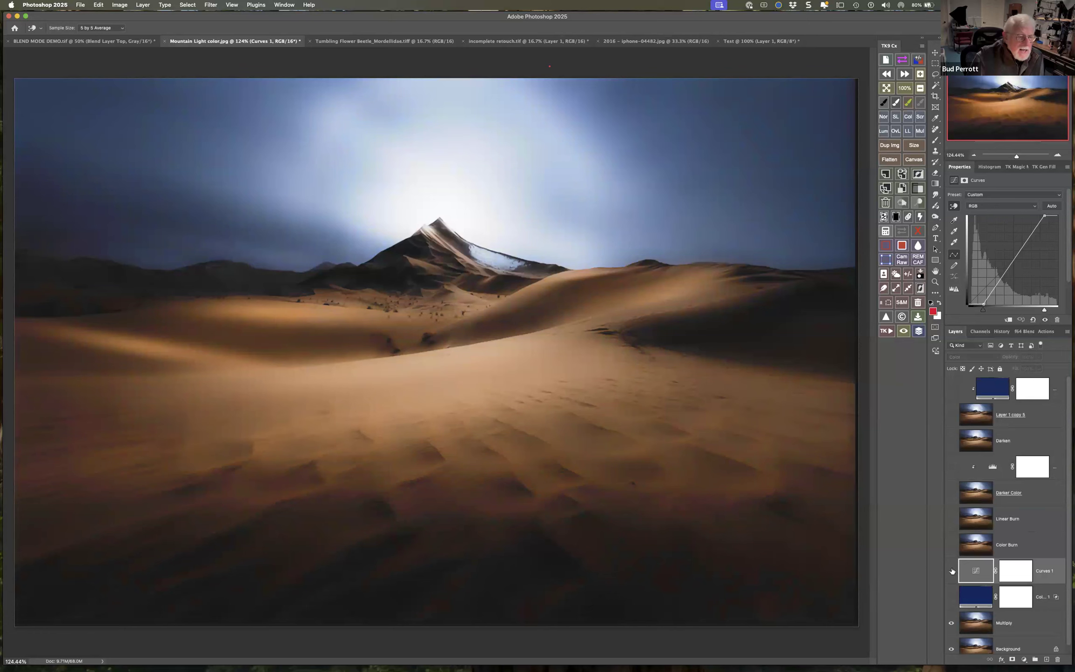
{"action": "left_click", "coordinate": [952, 571]}
{"action": "left_click", "coordinate": [951, 570]}
{"action": "left_click", "coordinate": [951, 570]}
{"action": "left_click", "coordinate": [951, 570]}
{"action": "left_click", "coordinate": [952, 570]}
{"action": "left_click", "coordinate": [952, 570]}
{"action": "left_click", "coordinate": [951, 570]}
{"action": "left_click", "coordinate": [951, 571]}
{"action": "left_click", "coordinate": [952, 571]}
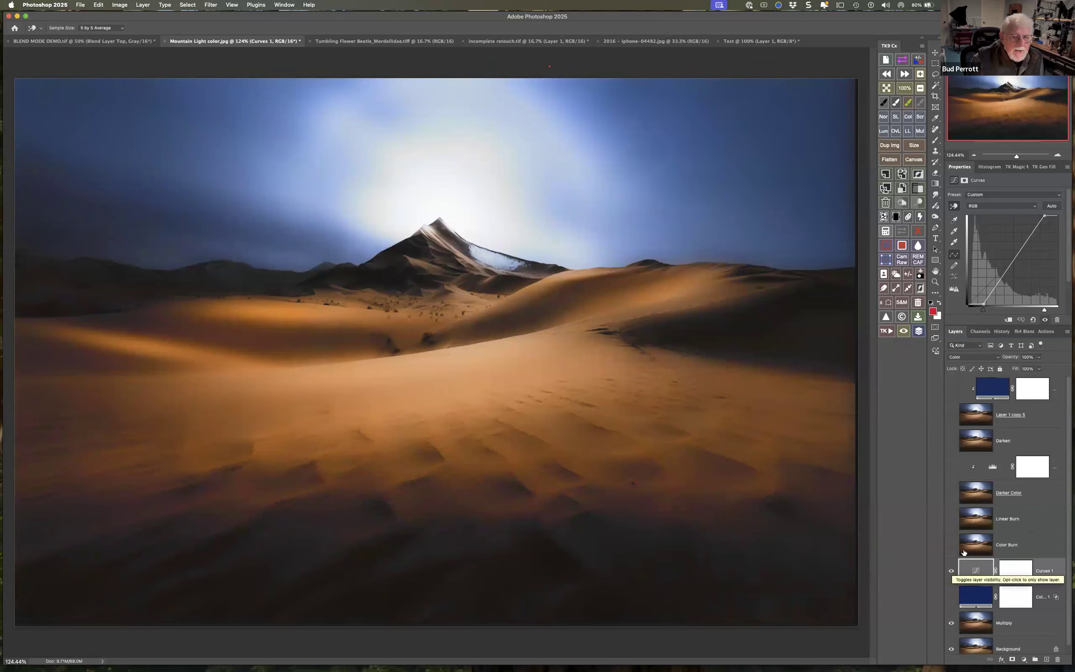
Change the Curves adjustment layer's blend mode from Color back to Luminosity
{"action": "left_click", "coordinate": [987, 357]}
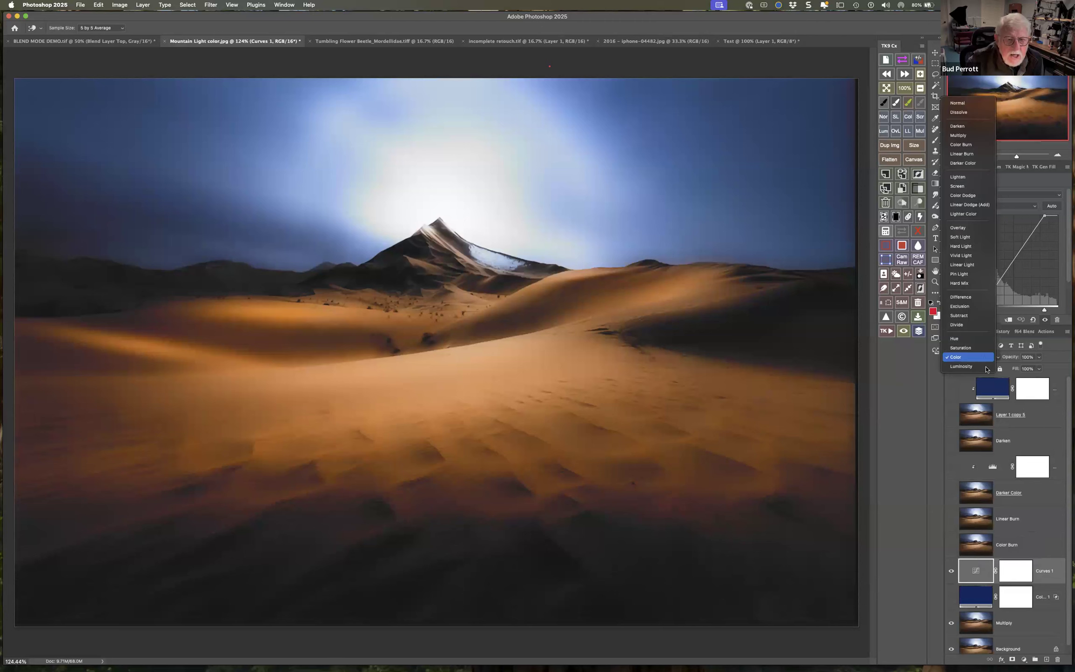
{"action": "left_click", "coordinate": [986, 367]}
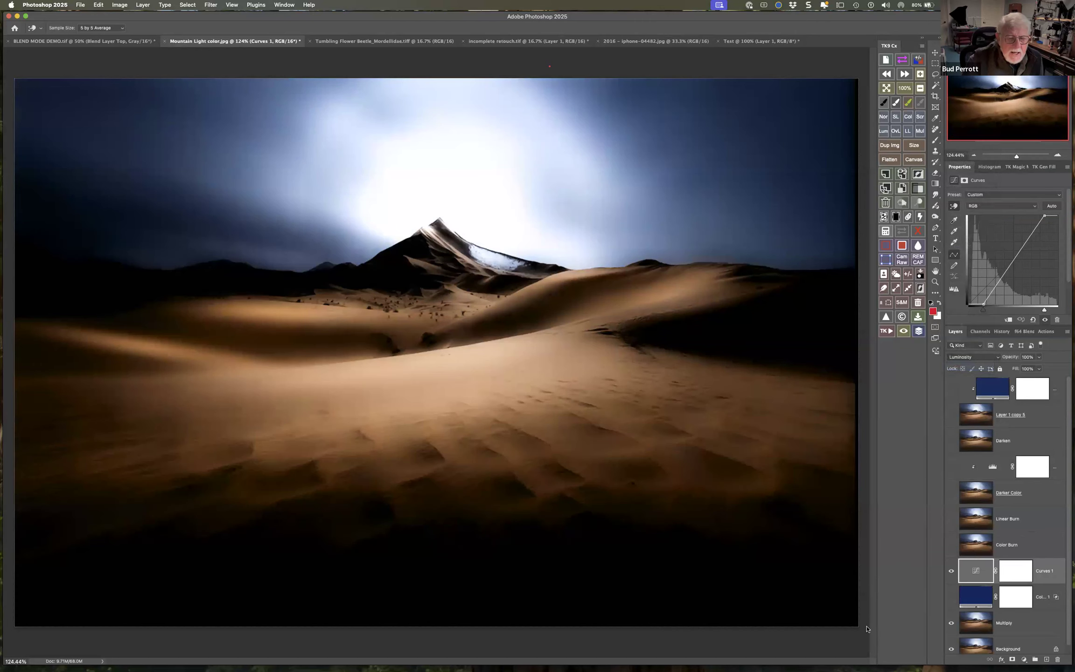
Toggle the Luminosity-blended Curves layer's visibility repeatedly to compare the desert photo again, leaving the layer visible
{"action": "left_click", "coordinate": [950, 571]}
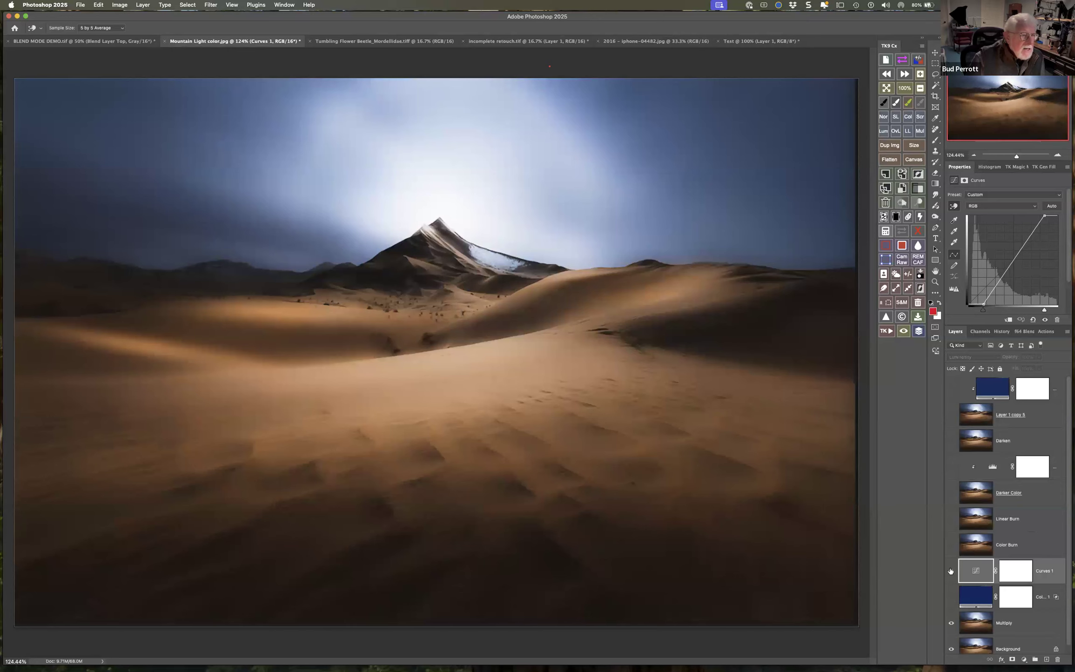
{"action": "left_click", "coordinate": [950, 570]}
{"action": "left_click", "coordinate": [950, 570]}
{"action": "left_click", "coordinate": [950, 570]}
{"action": "left_click", "coordinate": [950, 570]}
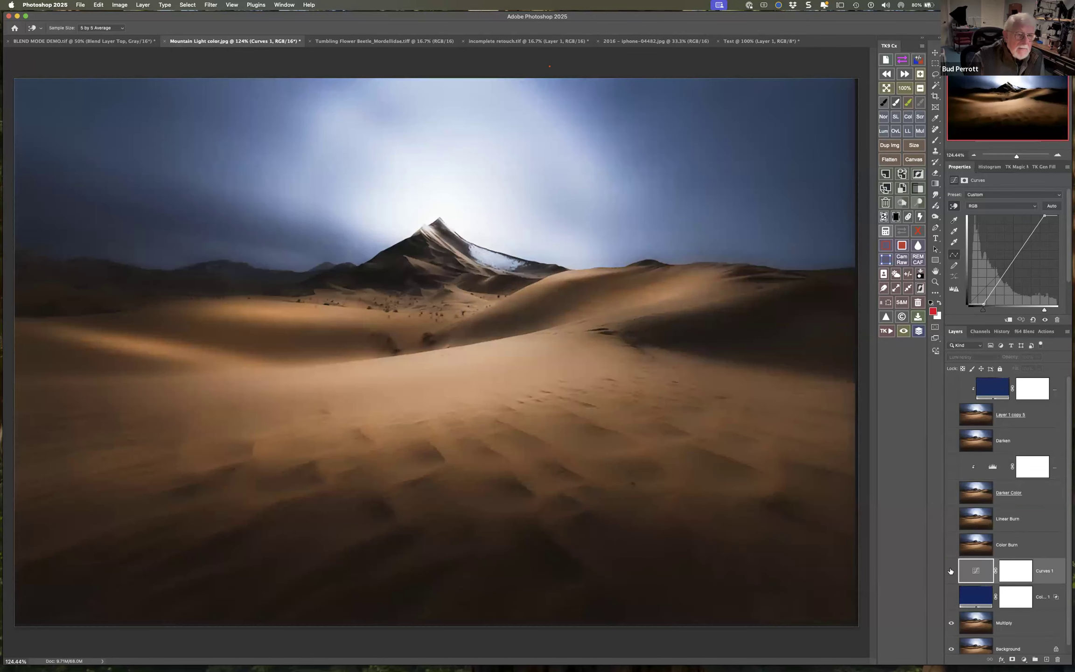
{"action": "left_click", "coordinate": [950, 570]}
{"action": "left_click", "coordinate": [950, 570]}
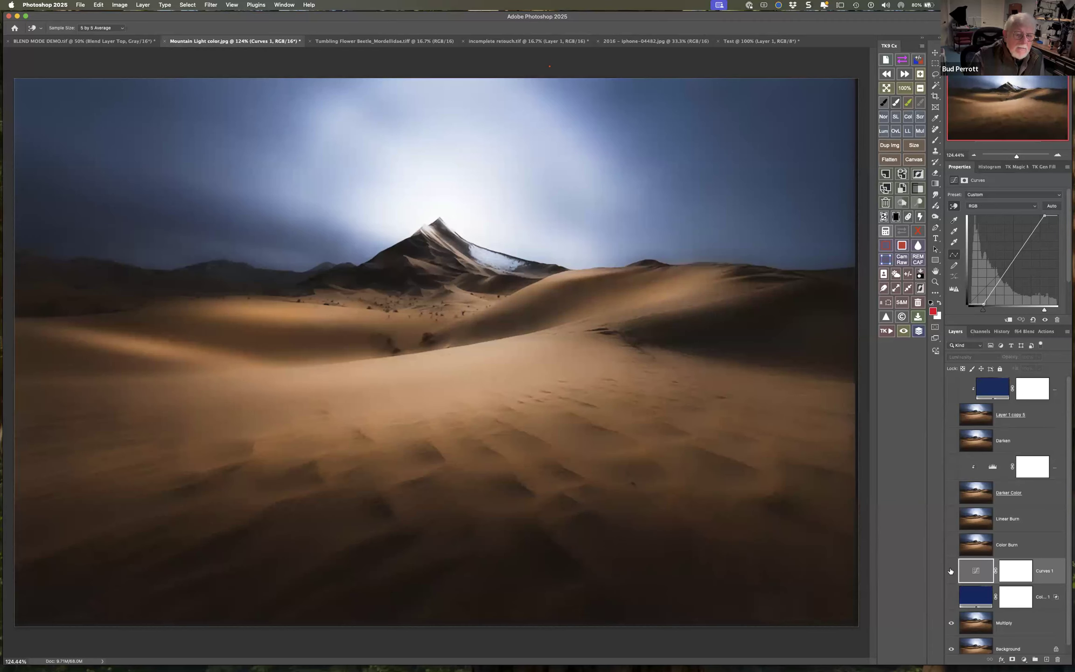
{"action": "left_click", "coordinate": [950, 570]}
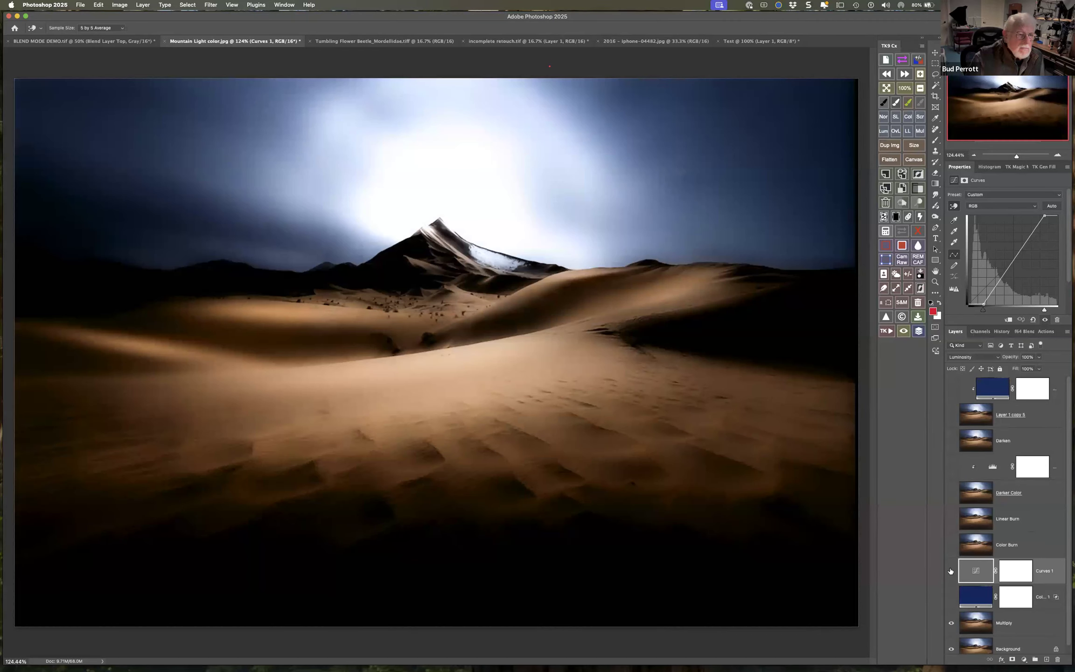
{"action": "left_click", "coordinate": [950, 570]}
{"action": "left_click", "coordinate": [950, 570]}
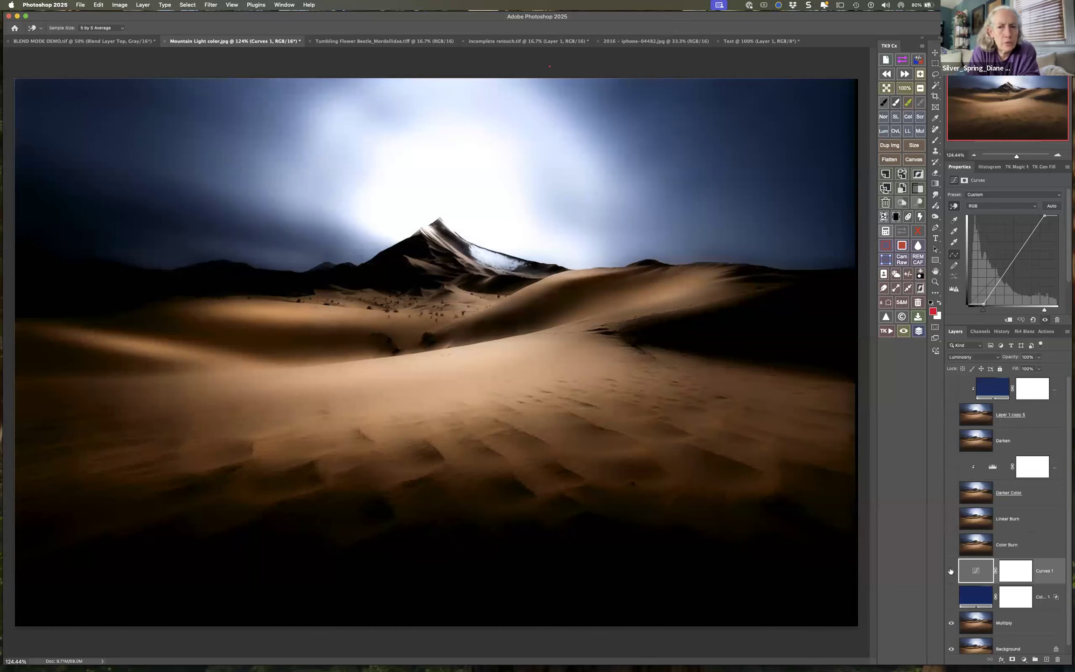
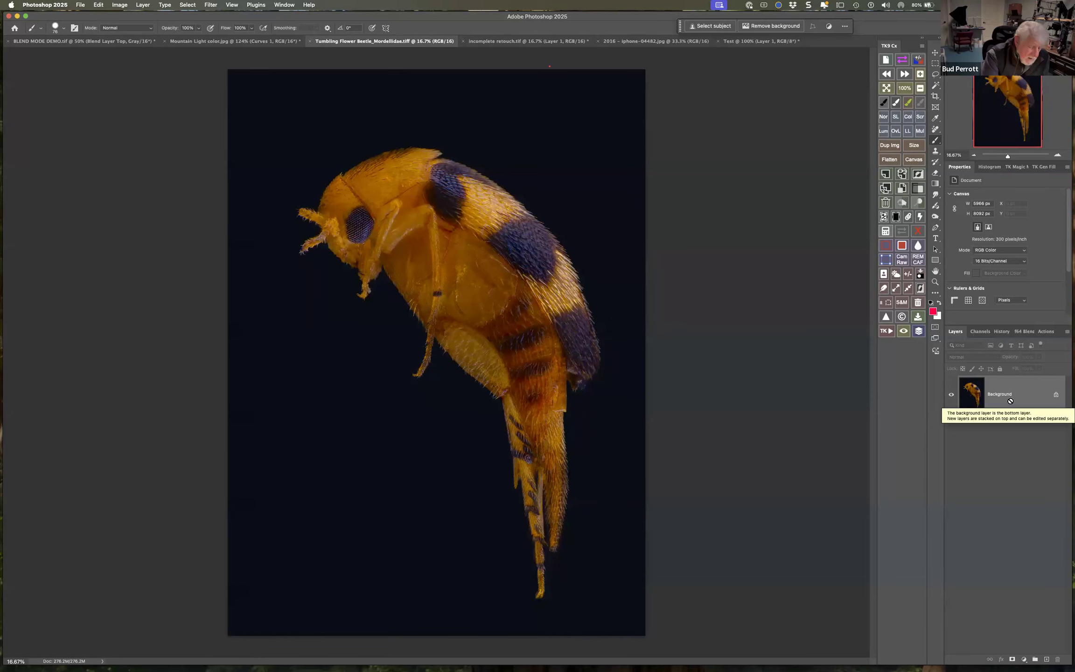
Duplicate the beetle photo's Background layer and hide the original
{"action": "key", "text": "super+j"}
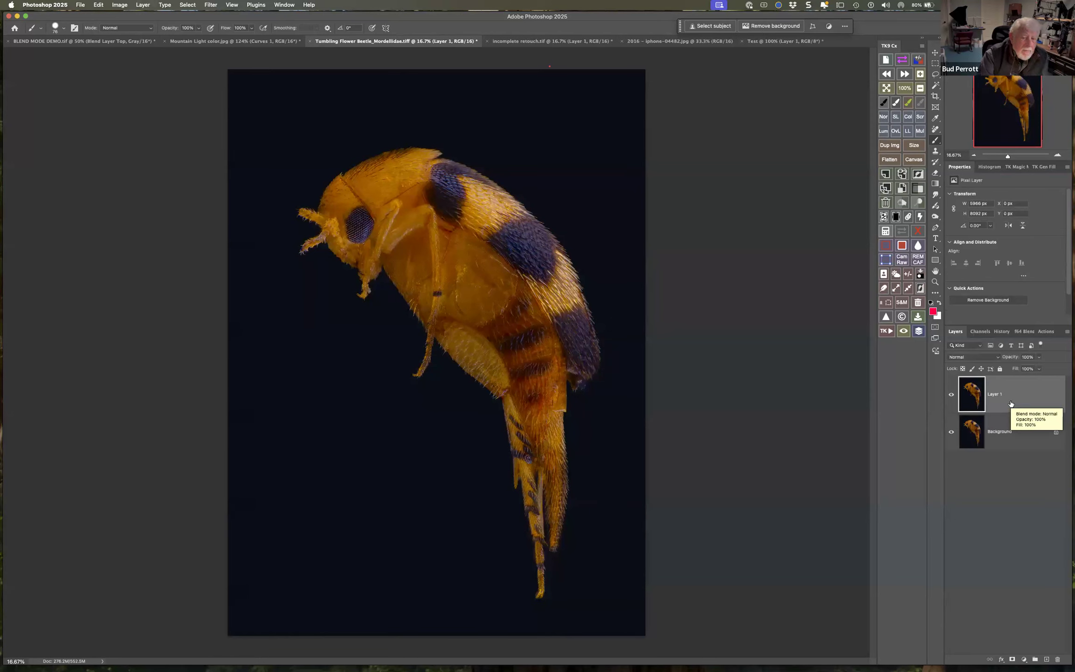
{"action": "left_click", "coordinate": [951, 431]}
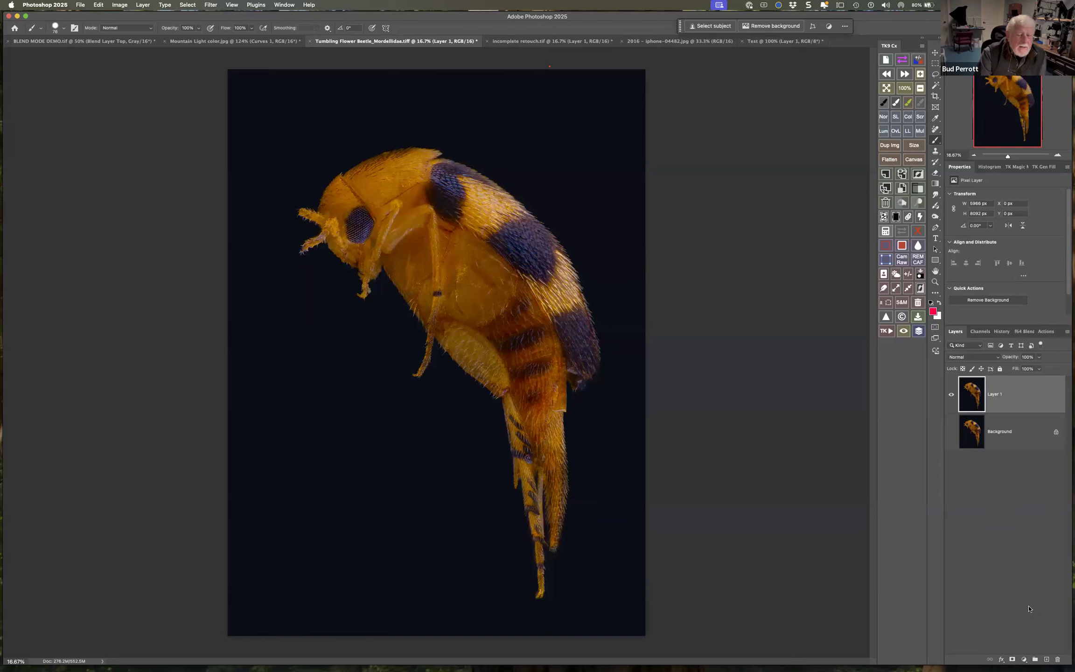
Add a Curves adjustment layer above the beetle copy and set it to Multiply at about 18% opacity
{"action": "left_click", "coordinate": [1023, 658]}
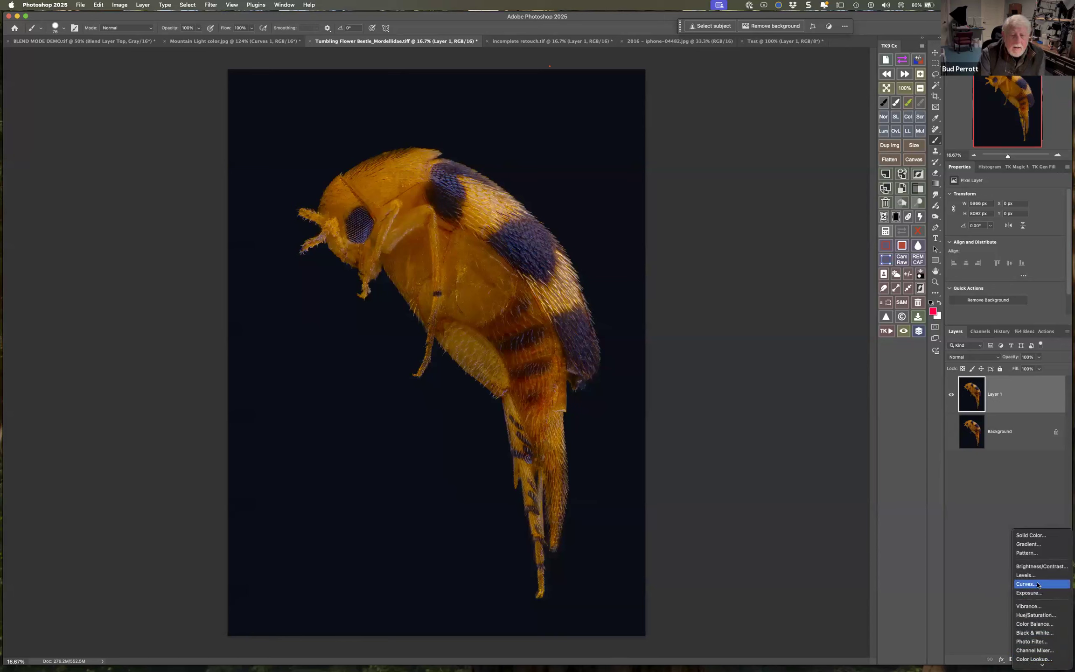
{"action": "left_click", "coordinate": [1037, 584]}
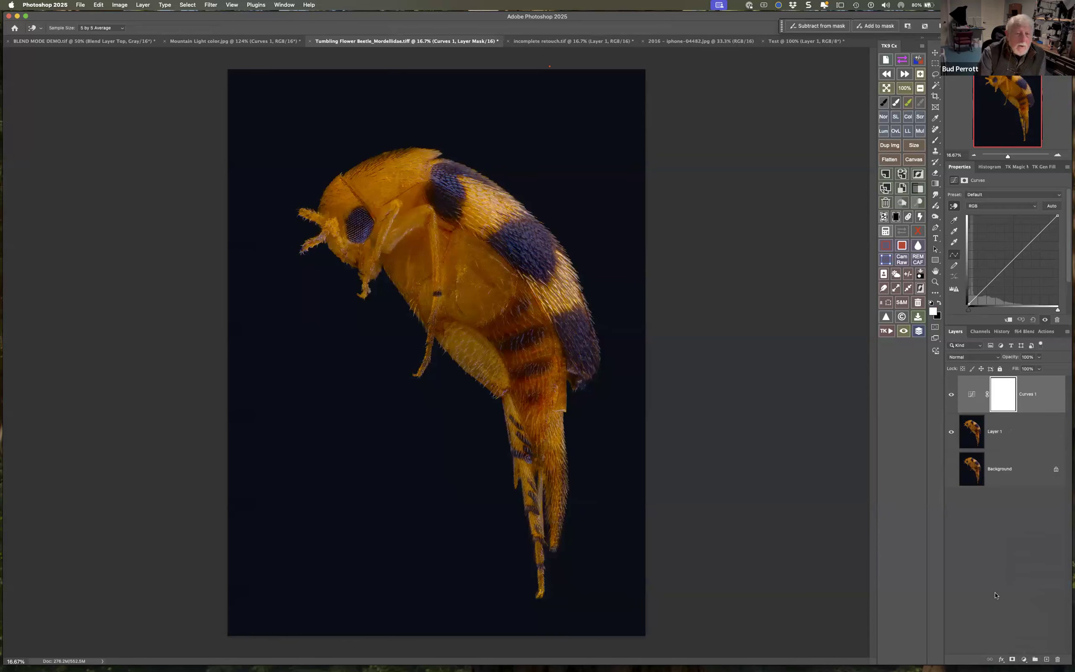
{"action": "left_click", "coordinate": [974, 357]}
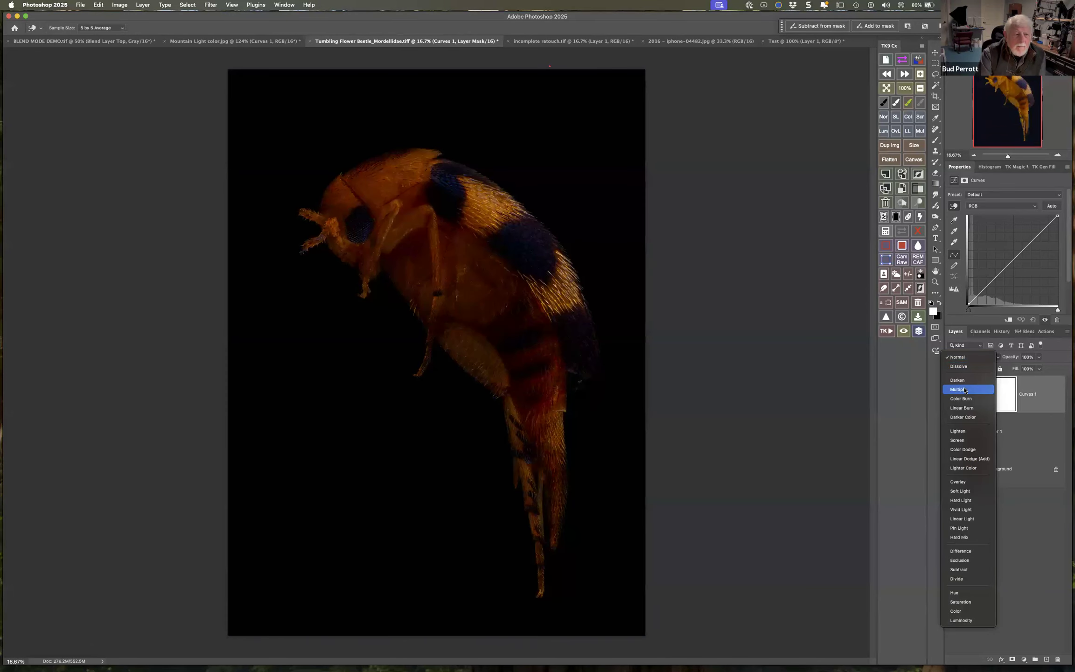
{"action": "left_click", "coordinate": [965, 389]}
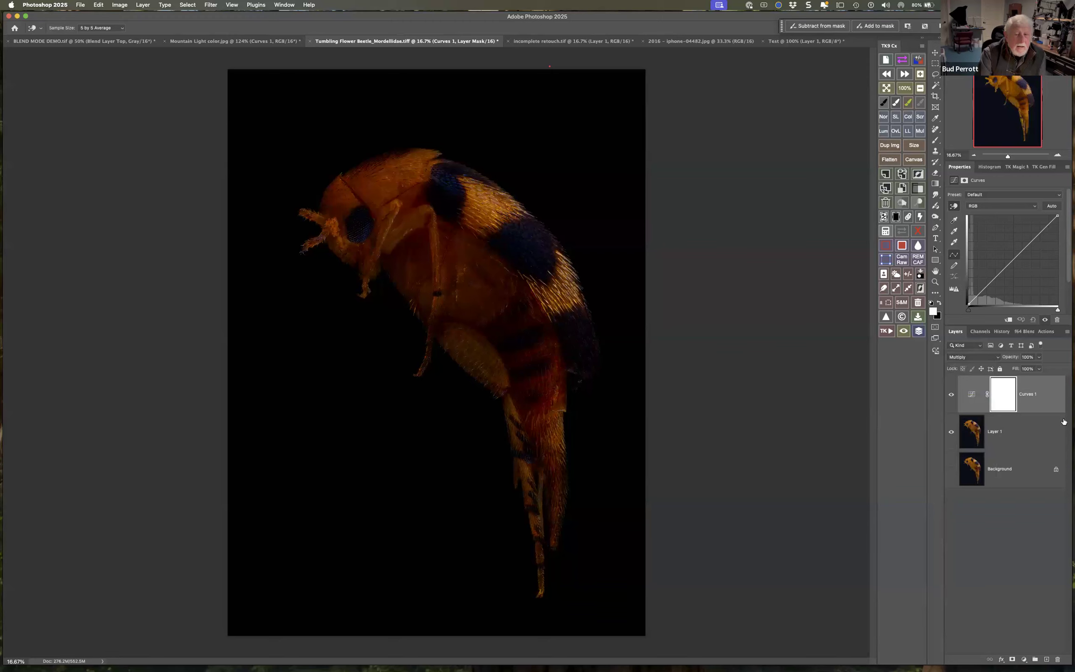
{"action": "left_click", "coordinate": [1038, 357]}
{"action": "left_click_drag", "start_coordinate": [1038, 369], "coordinate": [1007, 369]}
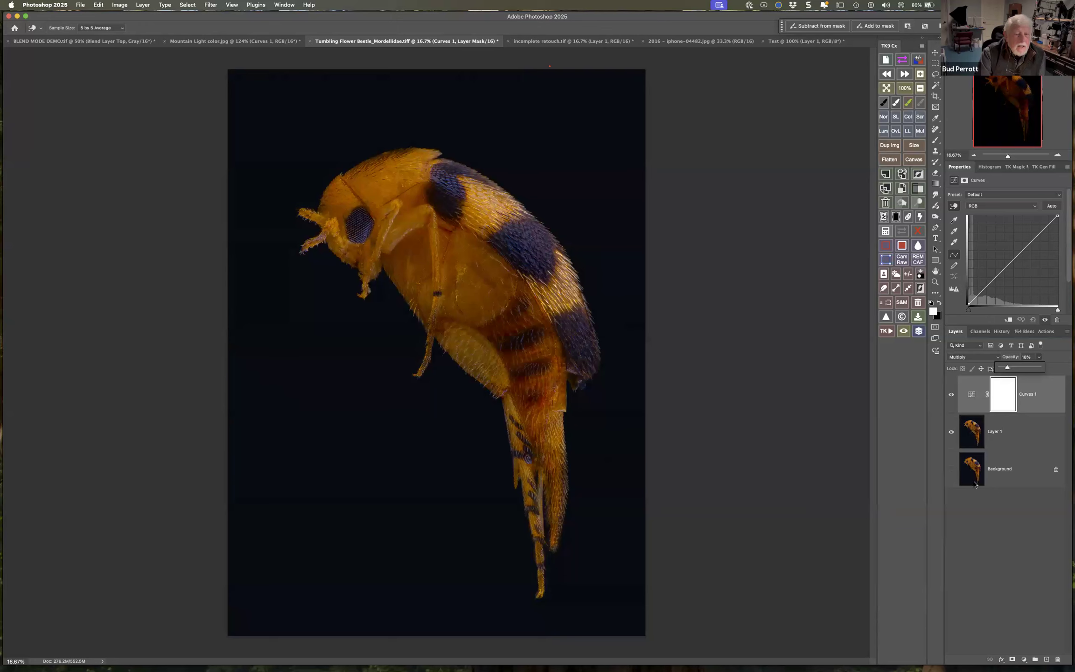
Toggle the Curves layer's visibility to compare the beetle with and without the Multiply darkening, leaving it visible
{"action": "left_click", "coordinate": [951, 394]}
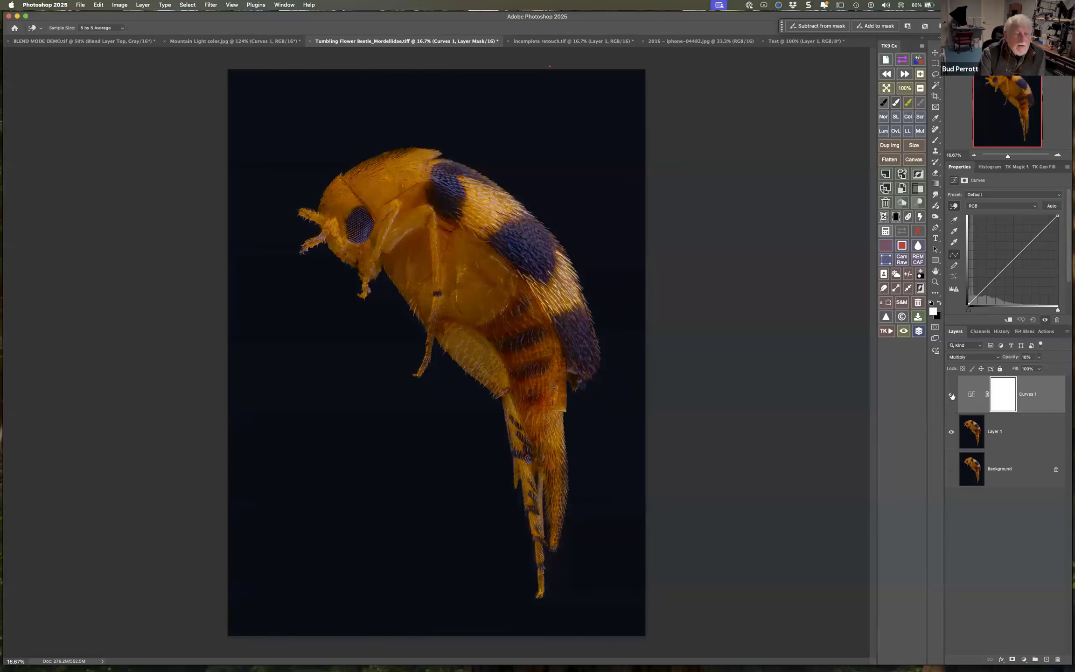
{"action": "left_click", "coordinate": [952, 396]}
{"action": "left_click", "coordinate": [952, 396]}
{"action": "left_click", "coordinate": [952, 396]}
Raise the Multiply Curves layer's opacity to about 29% and toggle its visibility to compare the darkening
{"action": "left_click_drag", "start_coordinate": [1039, 358], "coordinate": [1038, 369]}
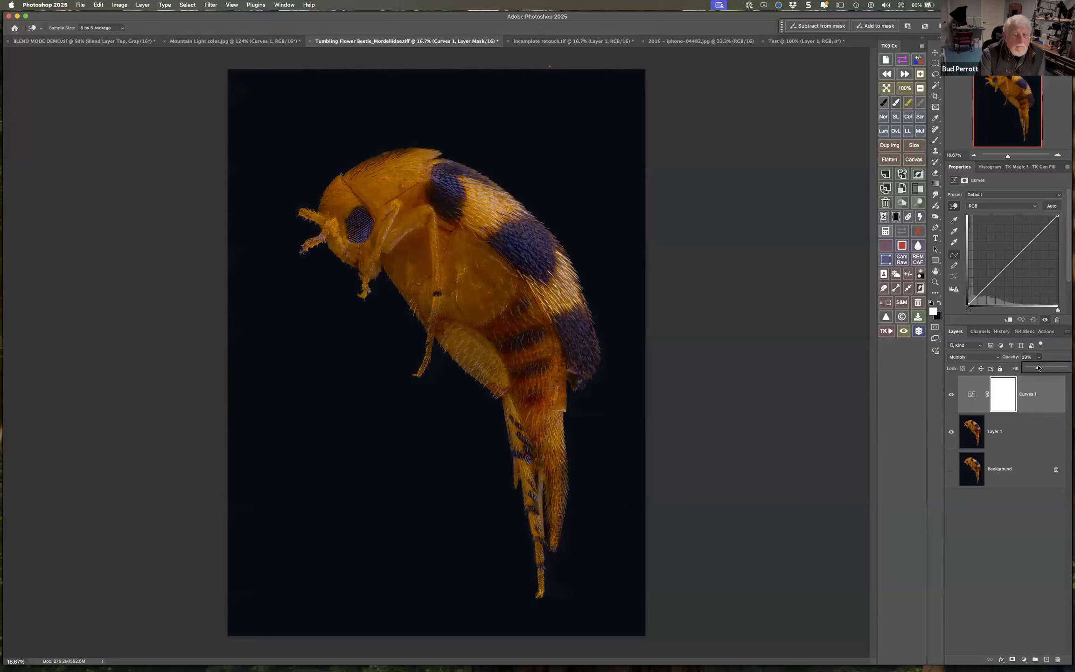
{"action": "left_click", "coordinate": [951, 395]}
{"action": "left_click", "coordinate": [951, 396]}
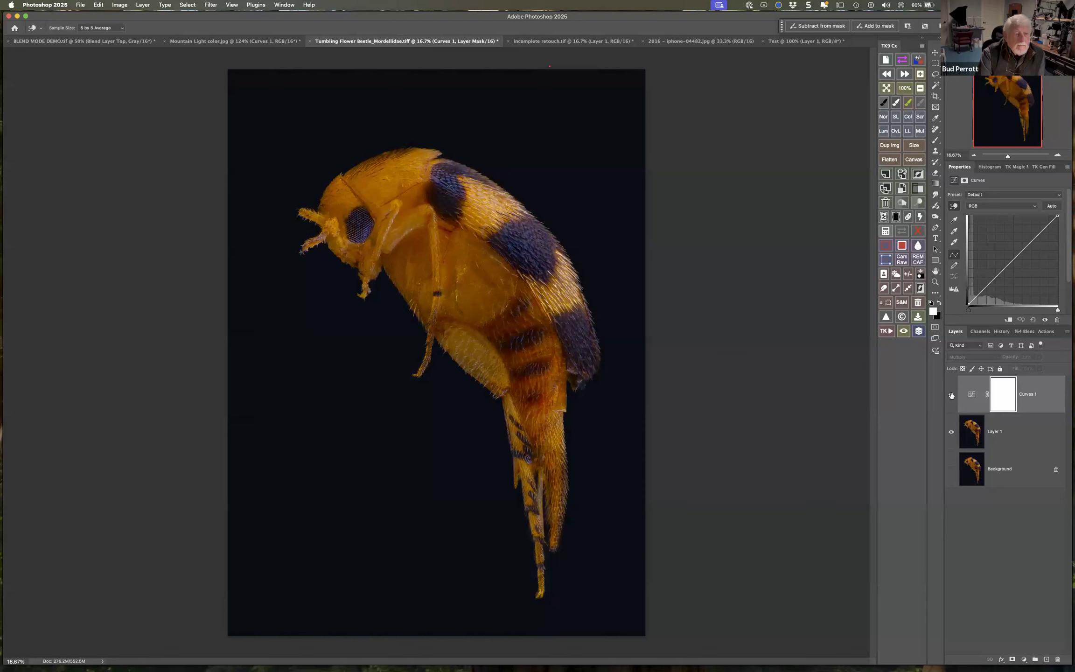
{"action": "left_click", "coordinate": [951, 396]}
{"action": "left_click", "coordinate": [951, 395]}
{"action": "left_click", "coordinate": [951, 395]}
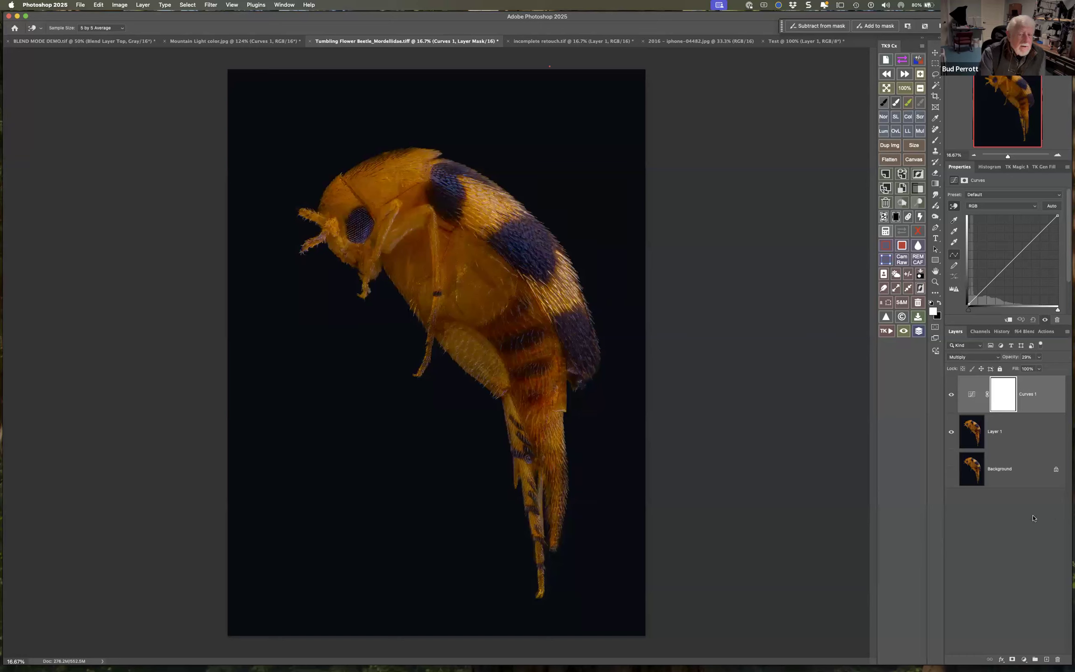
Limit the Curves layer to the dark tones with Blend If, splitting the underlying layer's white slider to 34 / 66
{"action": "double_click", "coordinate": [1049, 394]}
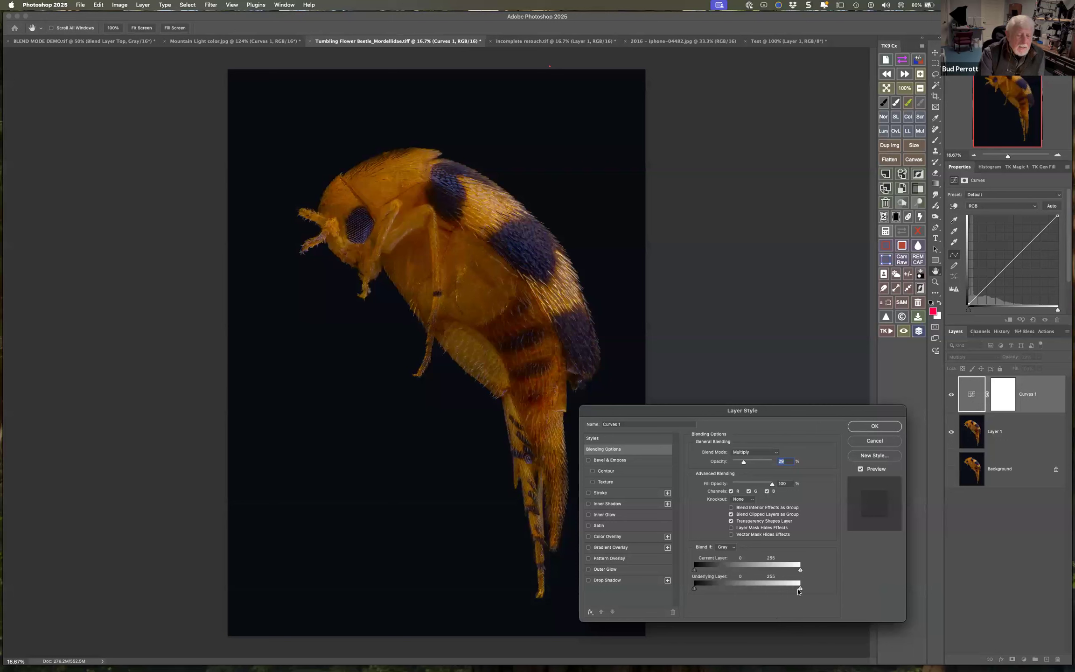
{"action": "left_click_drag", "start_coordinate": [799, 589], "coordinate": [709, 594]}
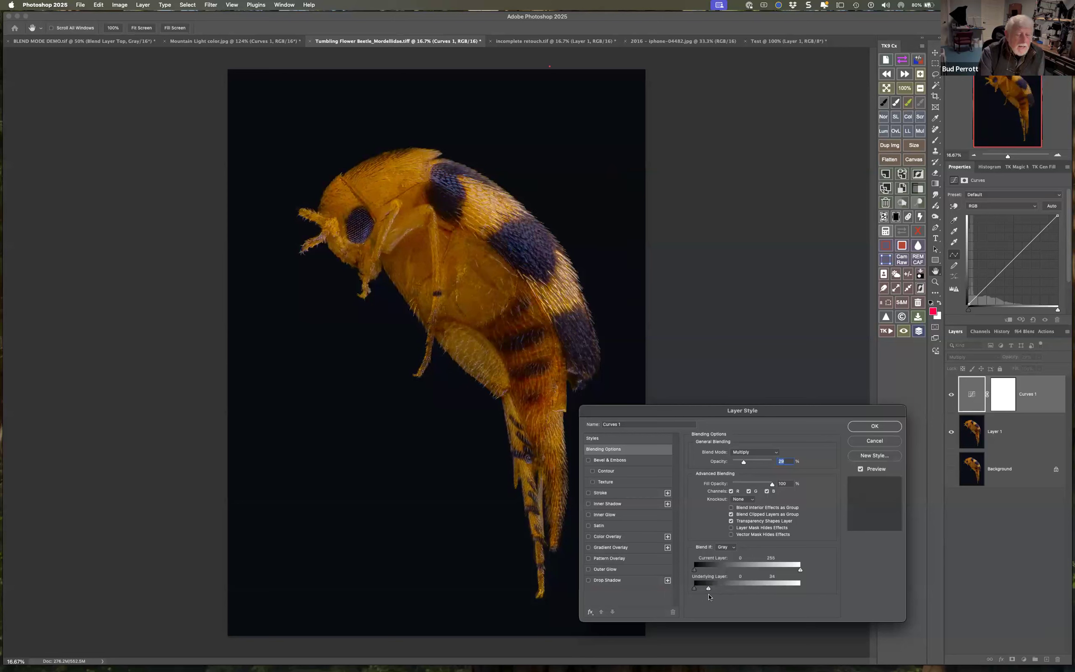
{"action": "left_click", "coordinate": [709, 590], "text": "alt"}
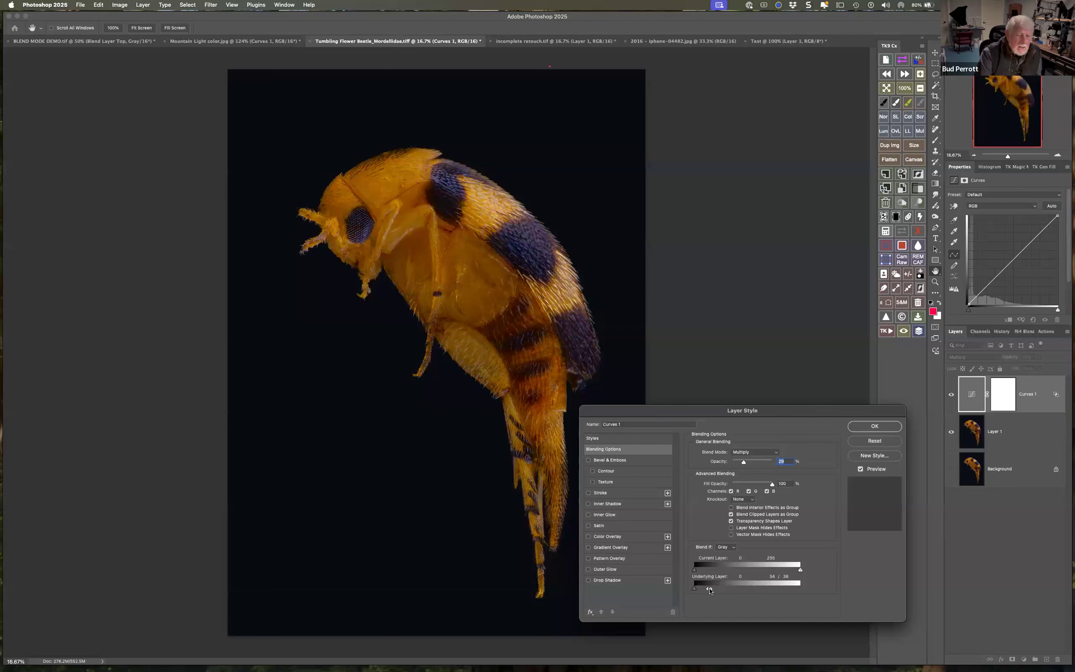
{"action": "mouse_move", "coordinate": [710, 589]}
{"action": "left_mouse_down"}
{"action": "mouse_move", "coordinate": [730, 588]}
{"action": "mouse_move", "coordinate": [720, 589]}
{"action": "left_mouse_up"}
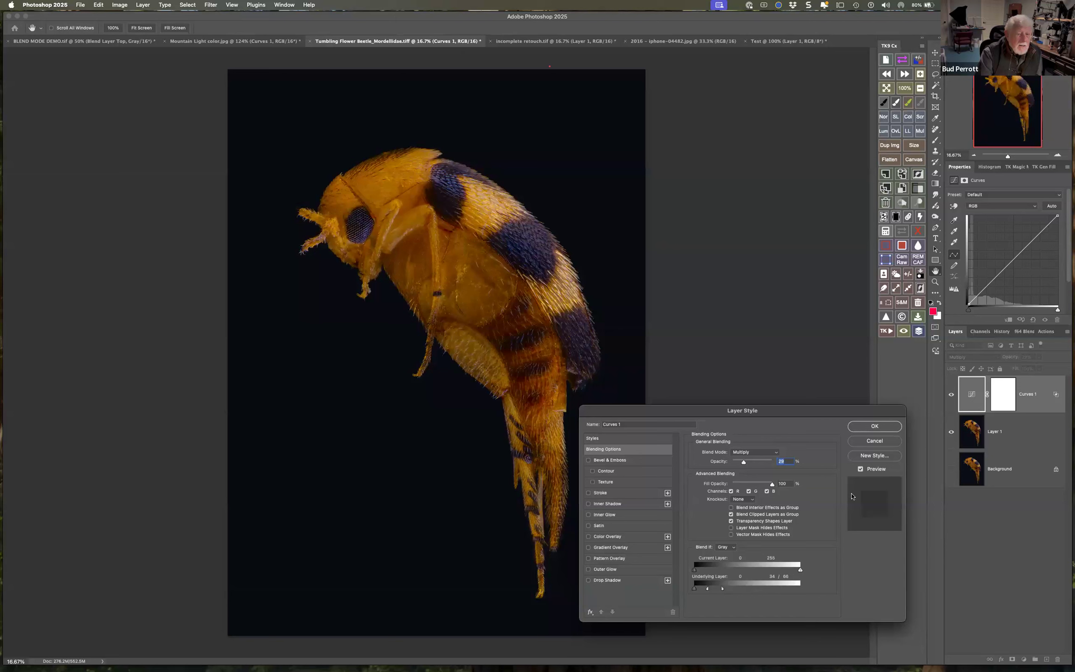
{"action": "left_click", "coordinate": [875, 427]}
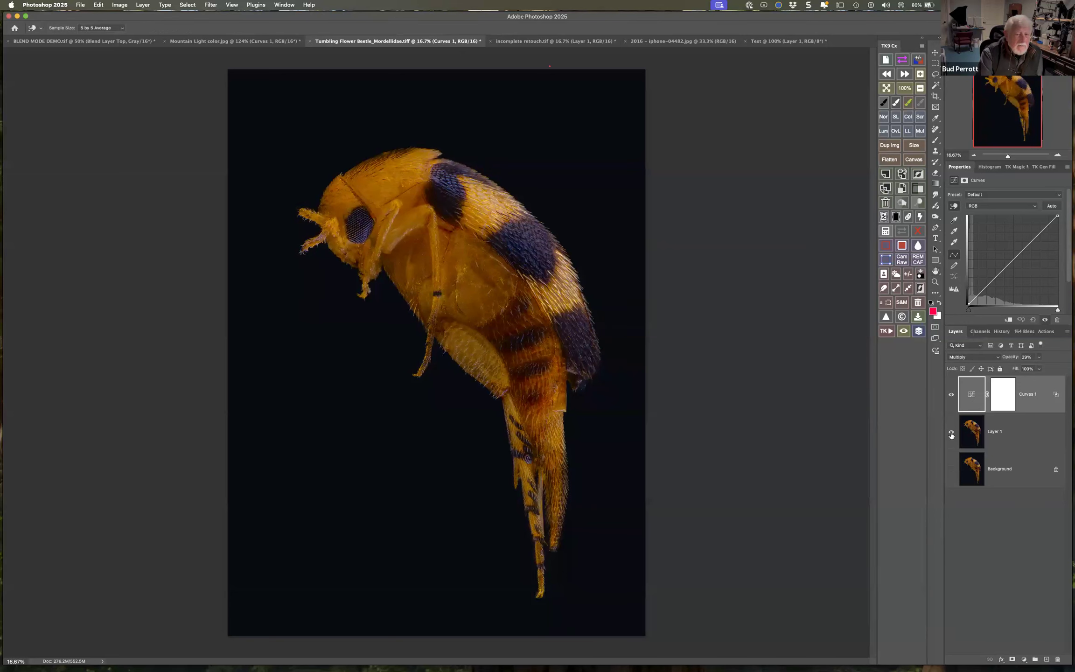
Toggle the Curves layer's visibility repeatedly to compare the beetle with and without the Blend If-limited darkening, leaving it visible
{"action": "left_click", "coordinate": [949, 394]}
{"action": "left_click", "coordinate": [949, 394]}
{"action": "left_click", "coordinate": [949, 394]}
{"action": "left_click", "coordinate": [949, 394]}
{"action": "left_click", "coordinate": [949, 394]}
{"action": "left_click", "coordinate": [949, 394]}
{"action": "left_click", "coordinate": [950, 396]}
{"action": "left_click", "coordinate": [950, 395]}
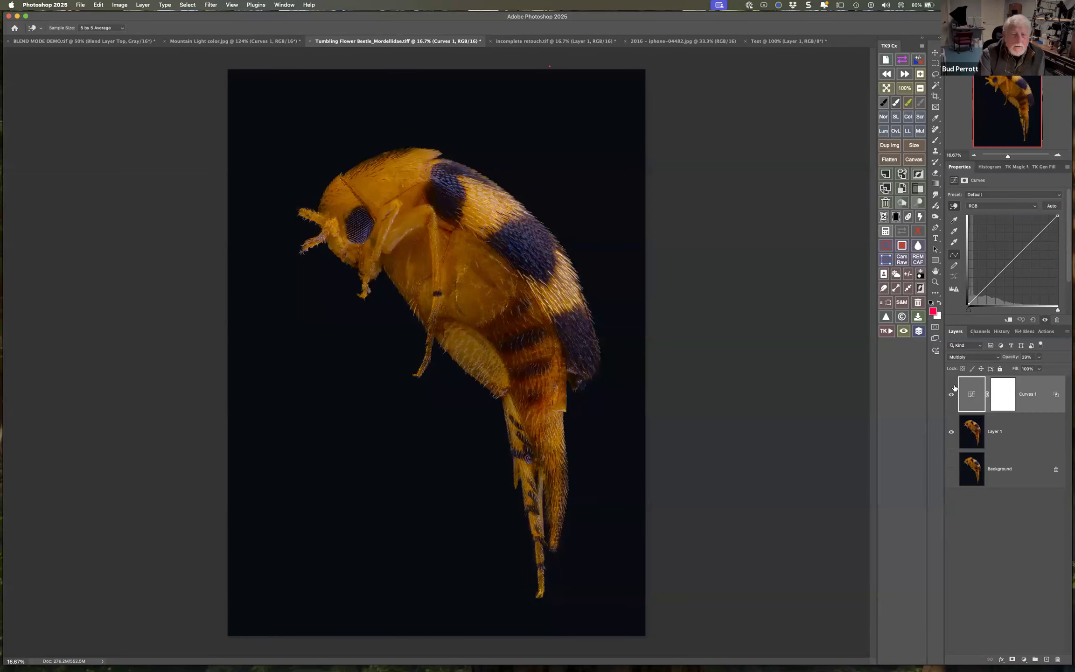
Change the Curves layer's blend mode to Screen, raise its opacity to 100%, and deselect the layer
{"action": "left_click", "coordinate": [966, 358]}
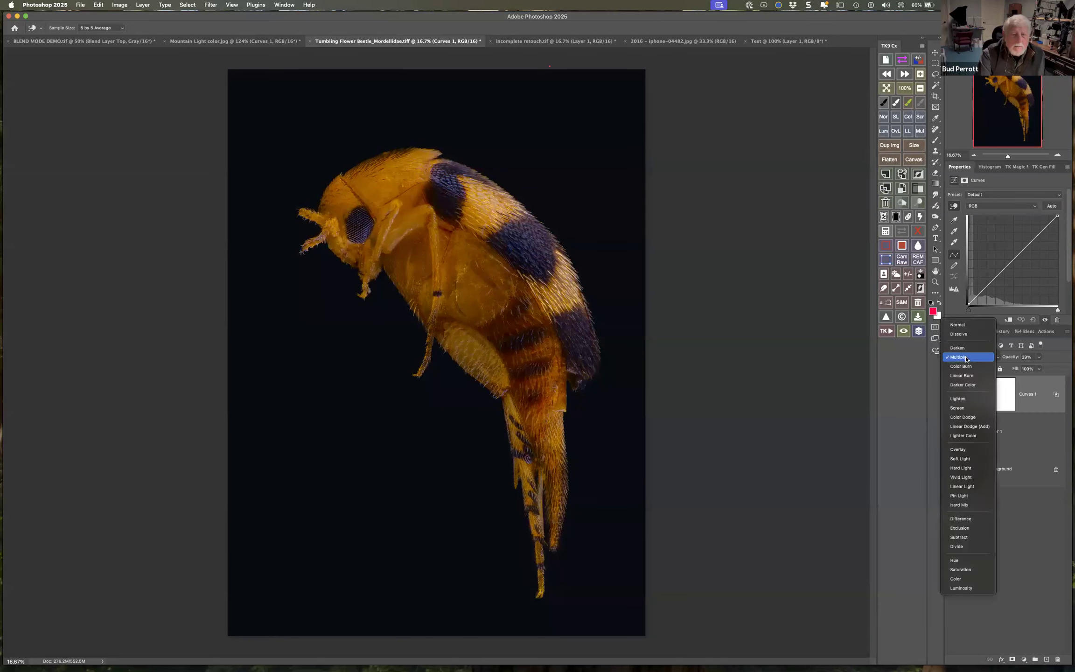
{"action": "left_click", "coordinate": [956, 407]}
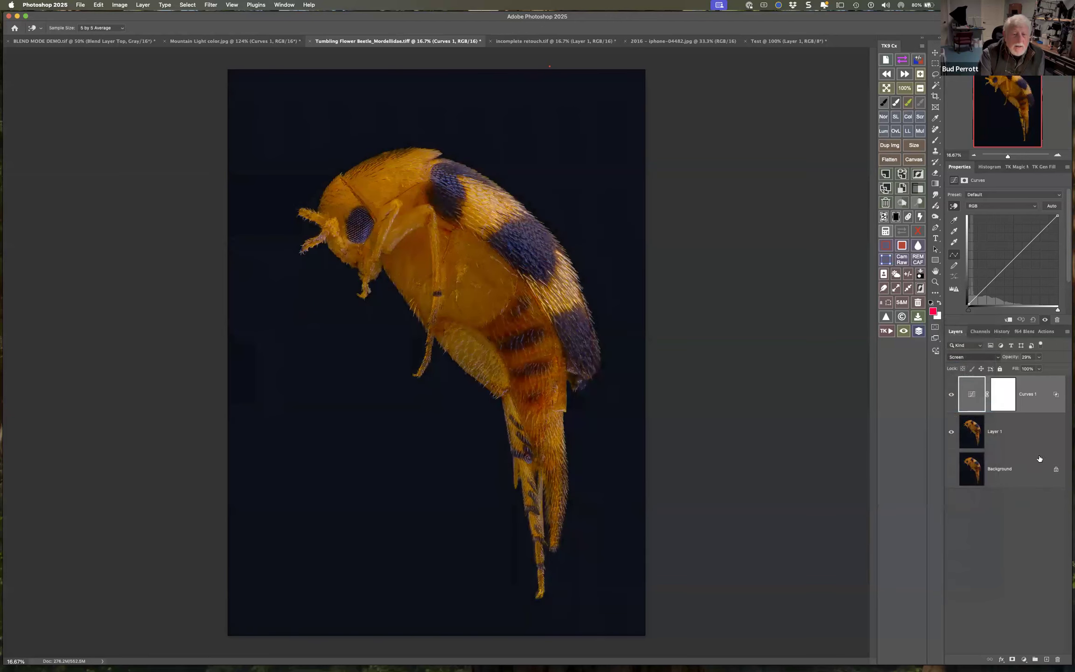
{"action": "left_click", "coordinate": [1039, 357]}
{"action": "left_click_drag", "start_coordinate": [1037, 368], "coordinate": [1067, 367]}
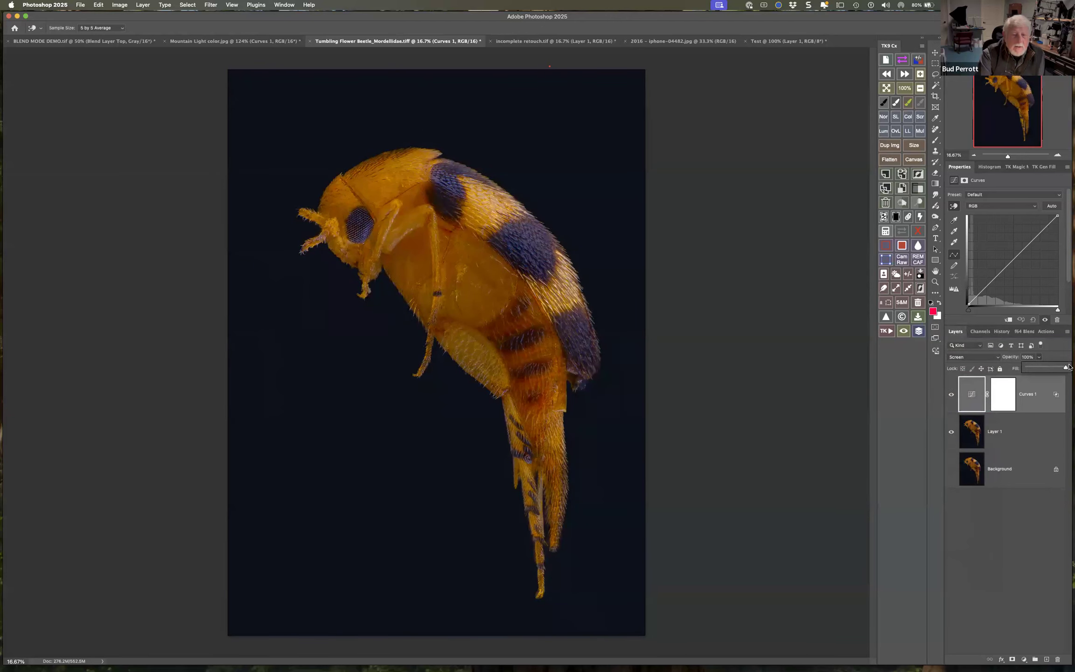
{"action": "left_click", "coordinate": [1010, 512]}
{"action": "key", "text": "h"}
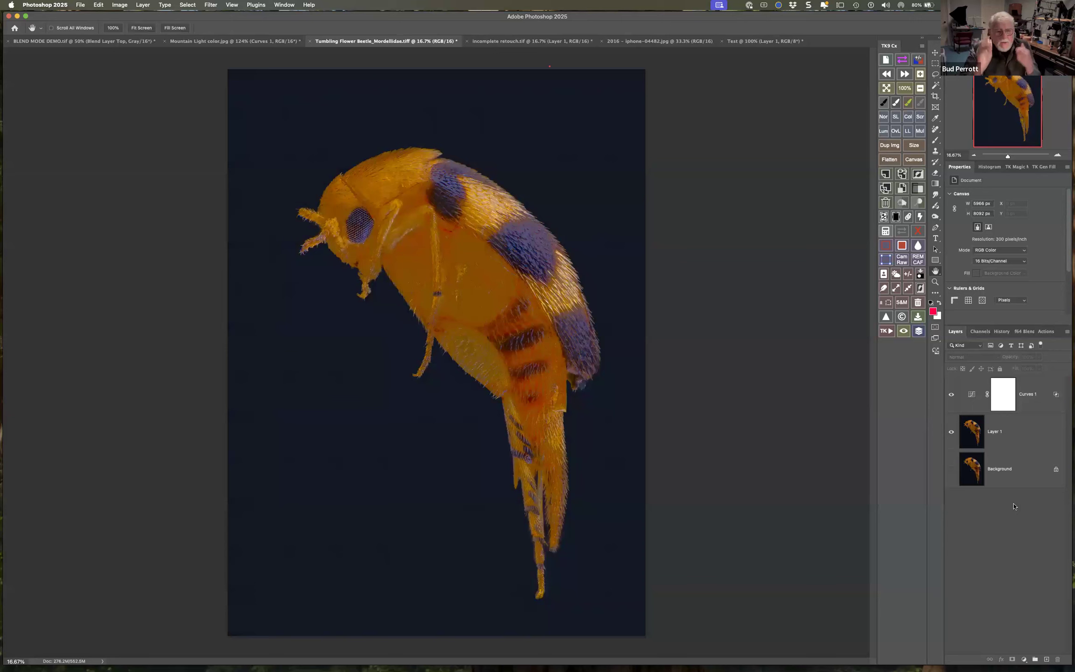
Toggle the Curves layer's visibility repeatedly to compare the beetle with and without the Screen lightening, leaving it hidden
{"action": "left_click", "coordinate": [949, 396]}
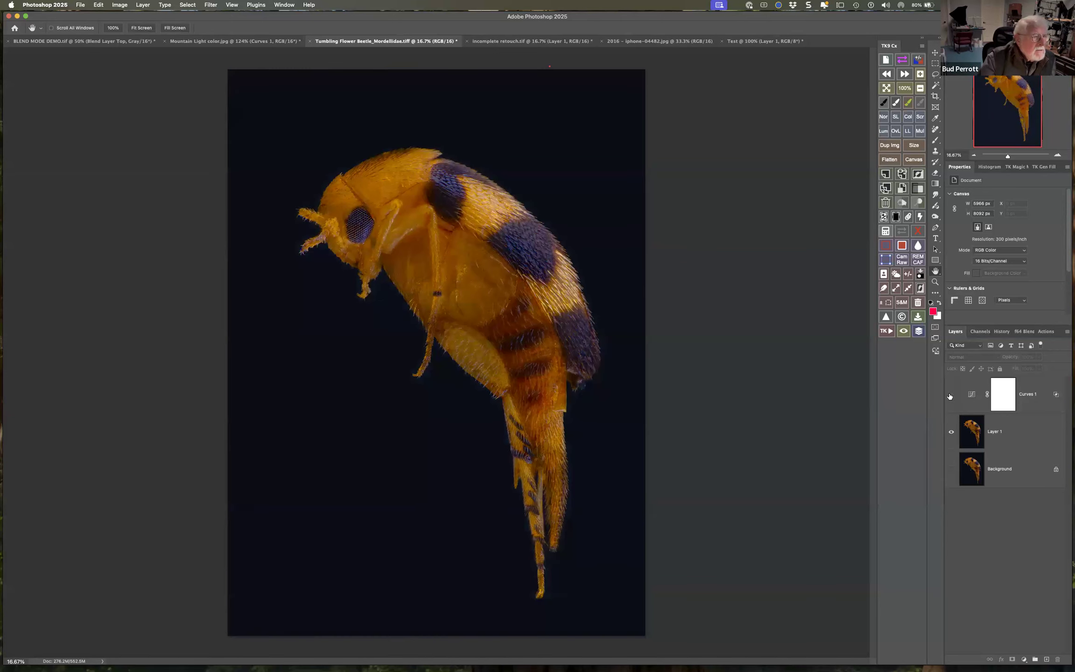
{"action": "left_click", "coordinate": [949, 396]}
{"action": "left_click", "coordinate": [949, 396]}
{"action": "left_click", "coordinate": [949, 396]}
{"action": "left_click", "coordinate": [949, 396]}
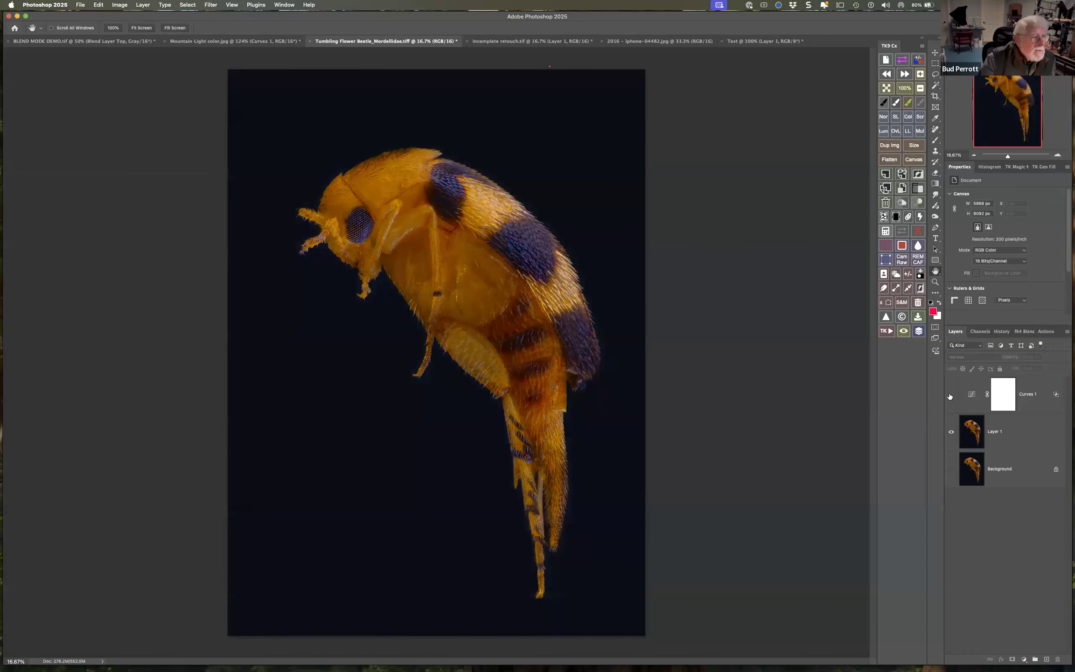
{"action": "left_click", "coordinate": [949, 396]}
{"action": "left_click", "coordinate": [949, 396]}
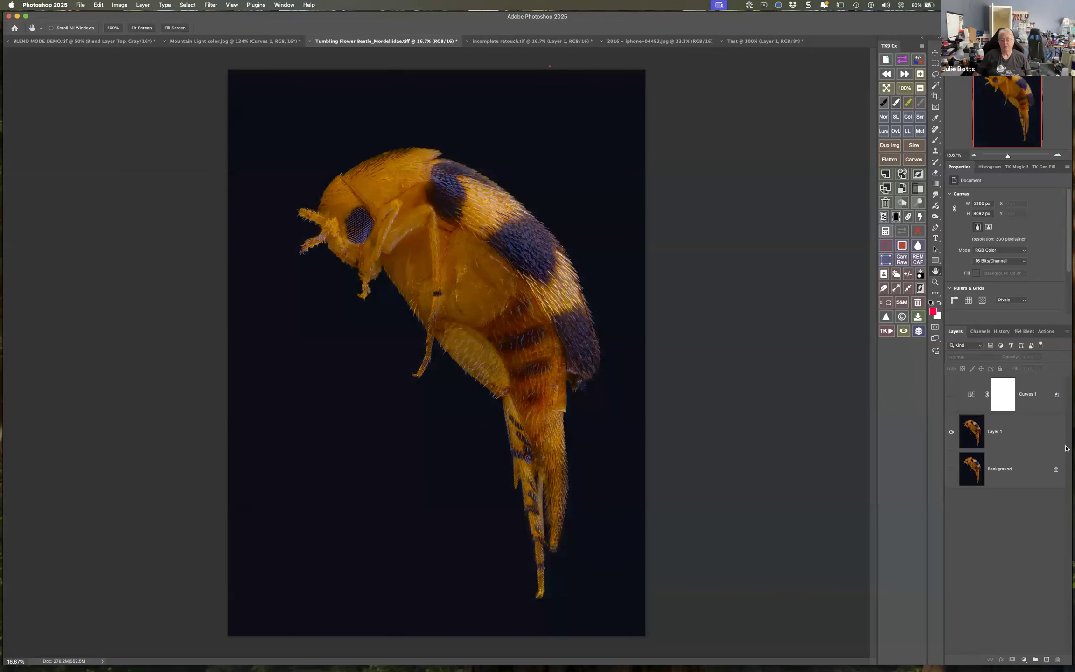
Try resetting the underlying layer's Blend If white slider to 255 on the Curves layer and discard the changes
{"action": "double_click", "coordinate": [1056, 394]}
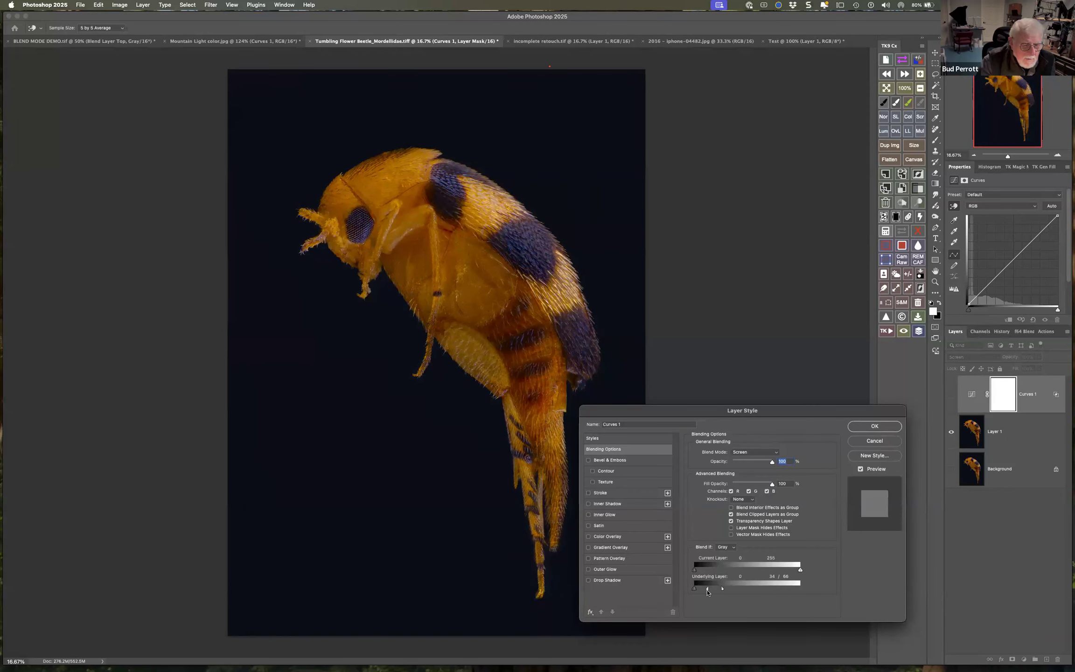
{"action": "left_click_drag", "start_coordinate": [772, 589], "coordinate": [849, 588]}
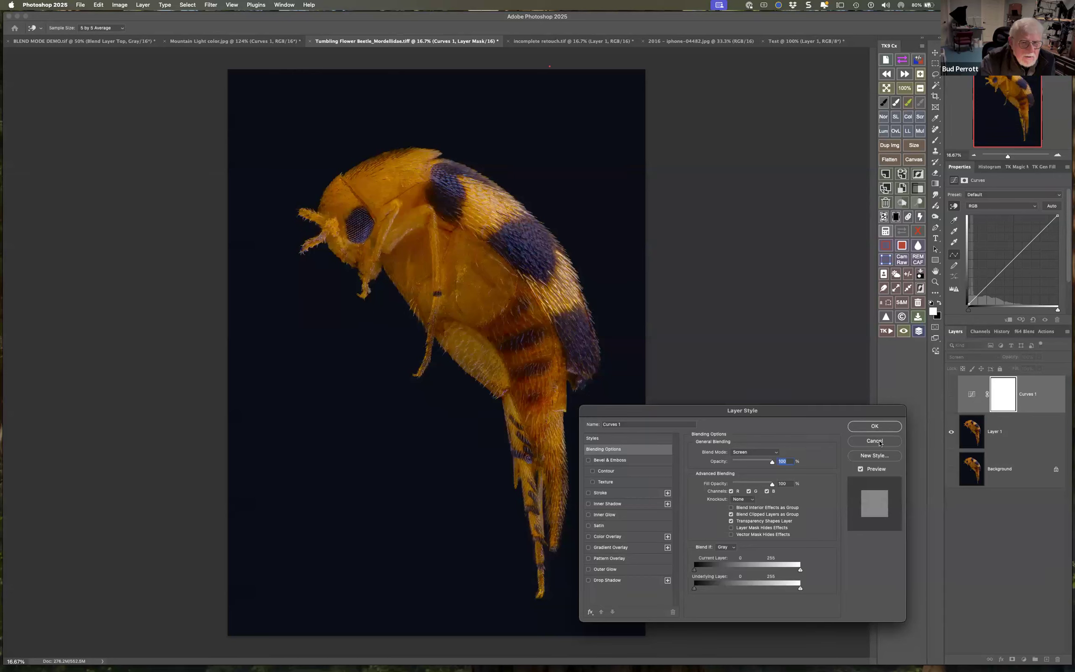
{"action": "left_click", "coordinate": [878, 443]}
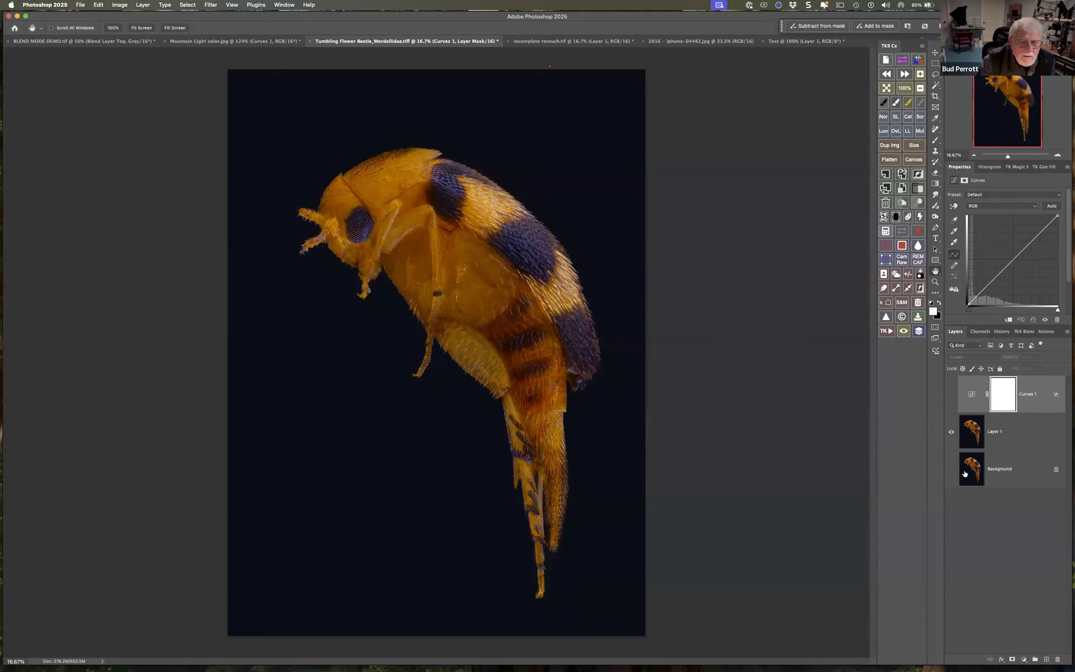
{"action": "double_click", "coordinate": [1055, 393]}
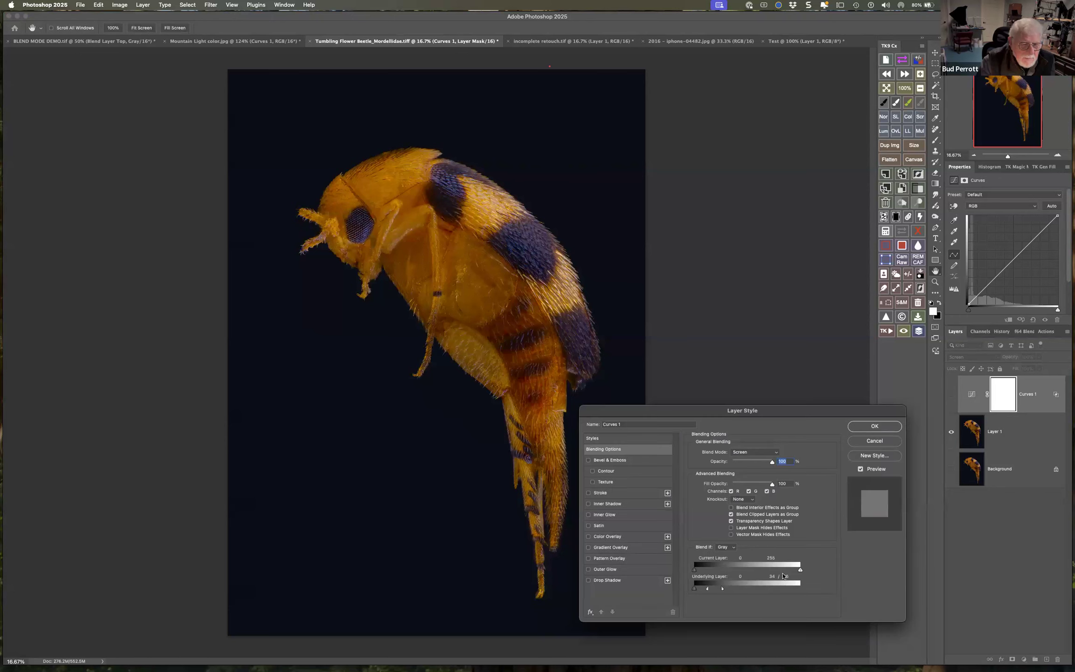
{"action": "left_click", "coordinate": [861, 441]}
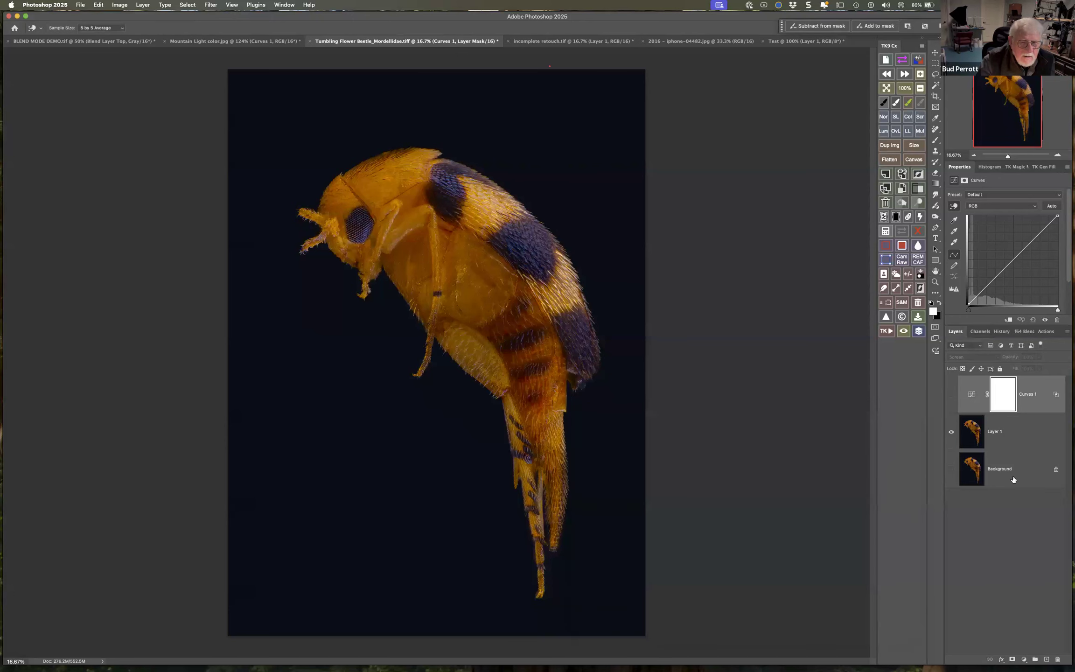
Reset the Curves layer's Blend If by moving the underlying layer's split white slider fully back to the white end
{"action": "right_click", "coordinate": [1059, 394]}
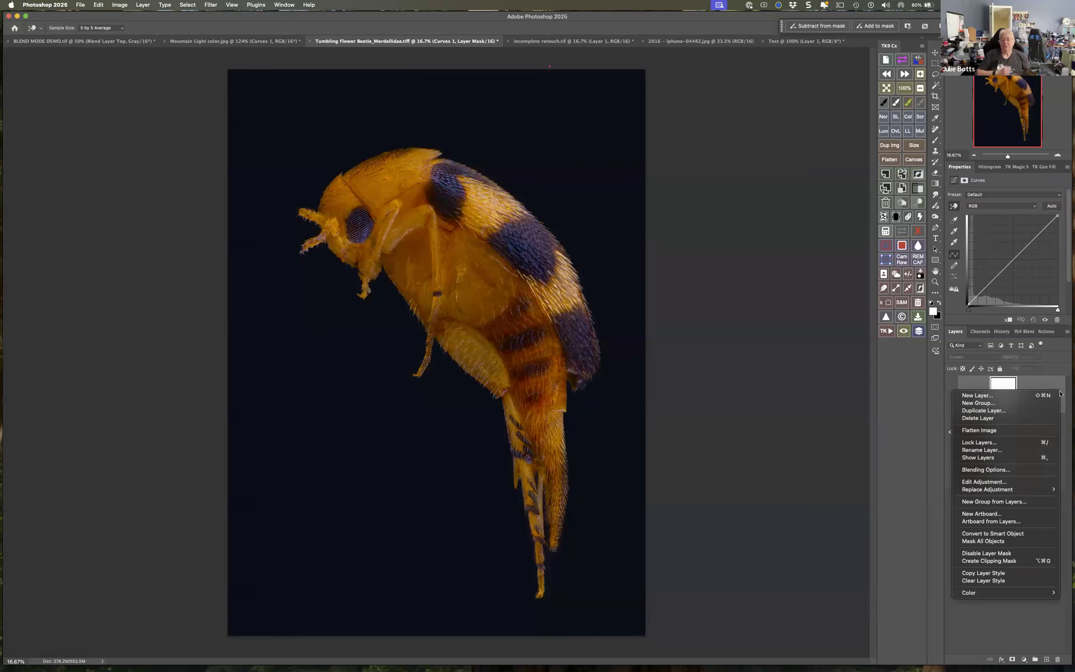
{"action": "left_click", "coordinate": [912, 449]}
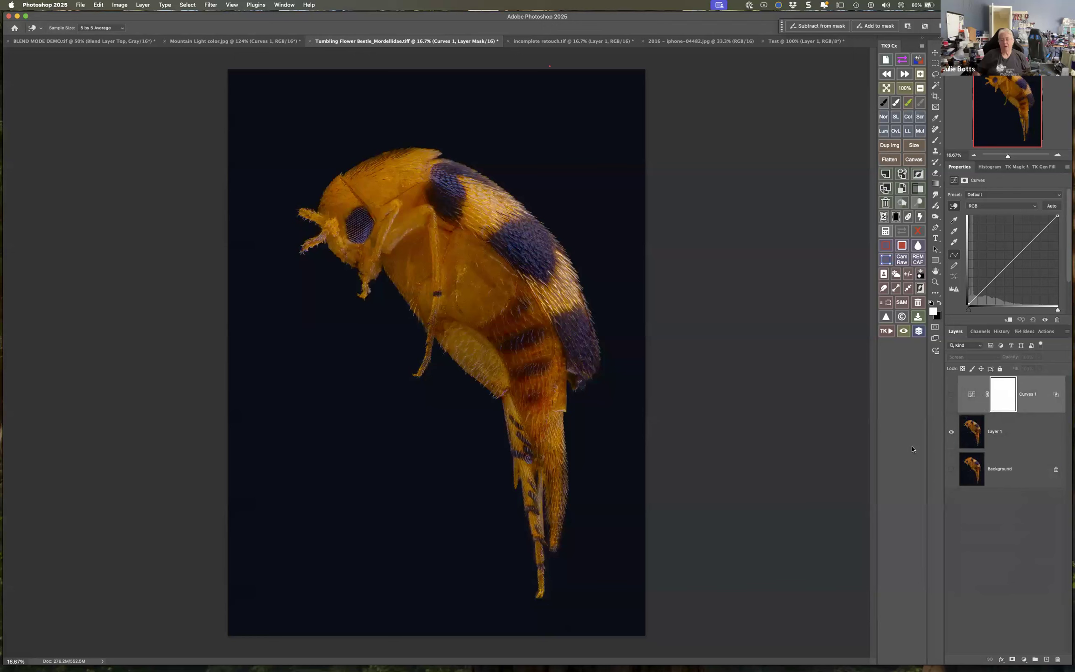
{"action": "double_click", "coordinate": [1053, 395]}
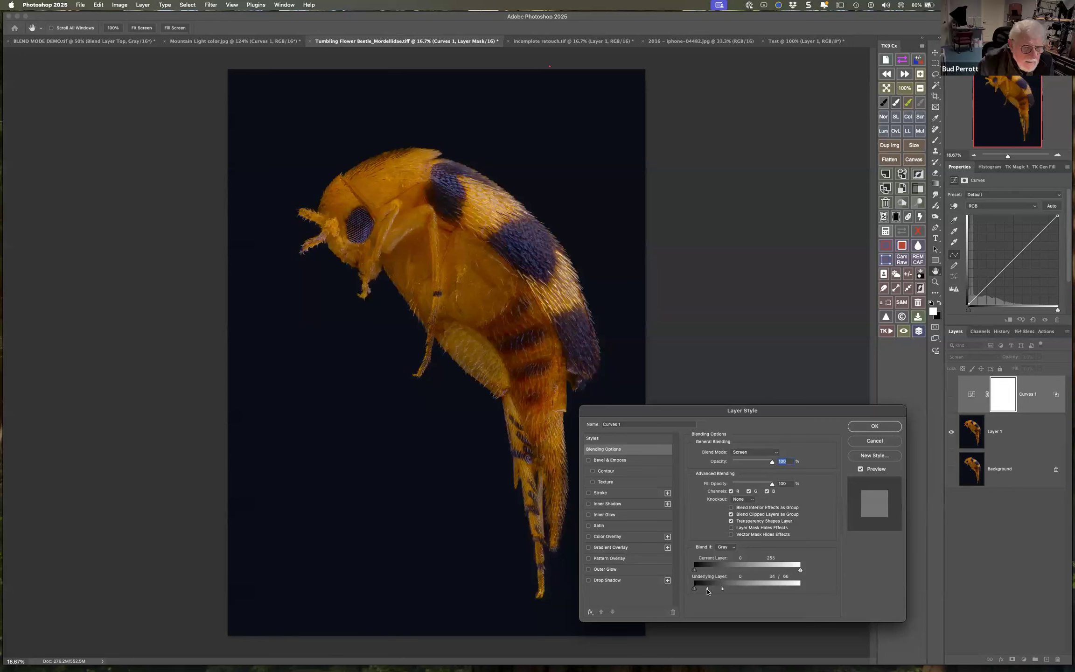
{"action": "left_click_drag", "start_coordinate": [707, 589], "coordinate": [863, 591]}
{"action": "left_click", "coordinate": [888, 427]}
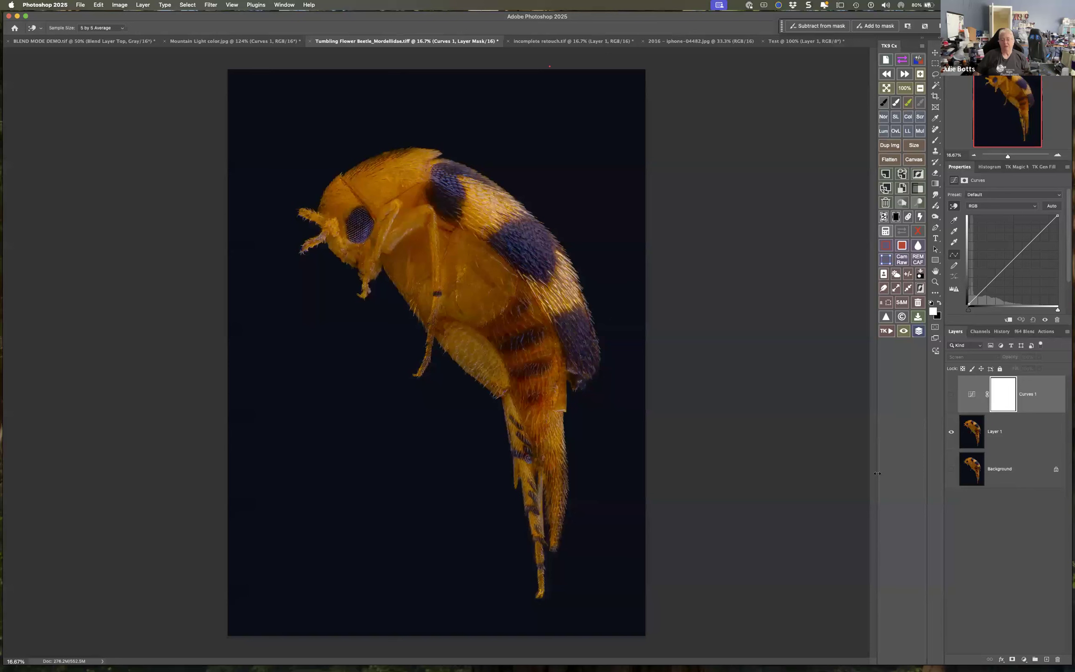
Toggle the Curves layer's visibility repeatedly to compare the beetle with and without the unrestricted Screen lightening, leaving it visible
{"action": "left_click", "coordinate": [950, 395]}
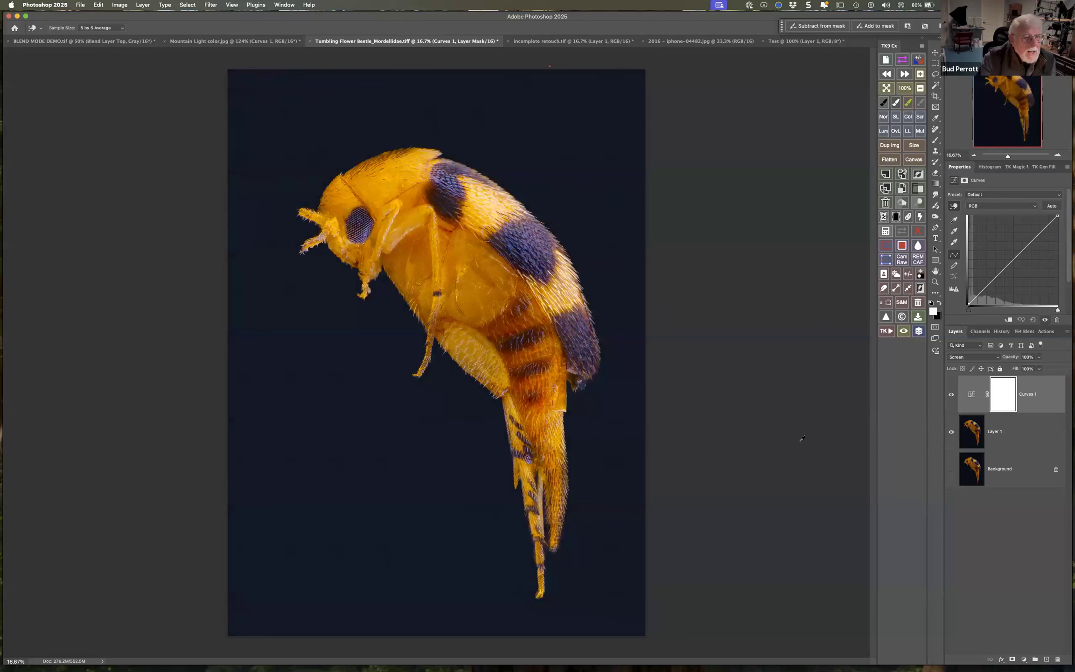
{"action": "left_click", "coordinate": [951, 395]}
{"action": "left_click", "coordinate": [952, 395]}
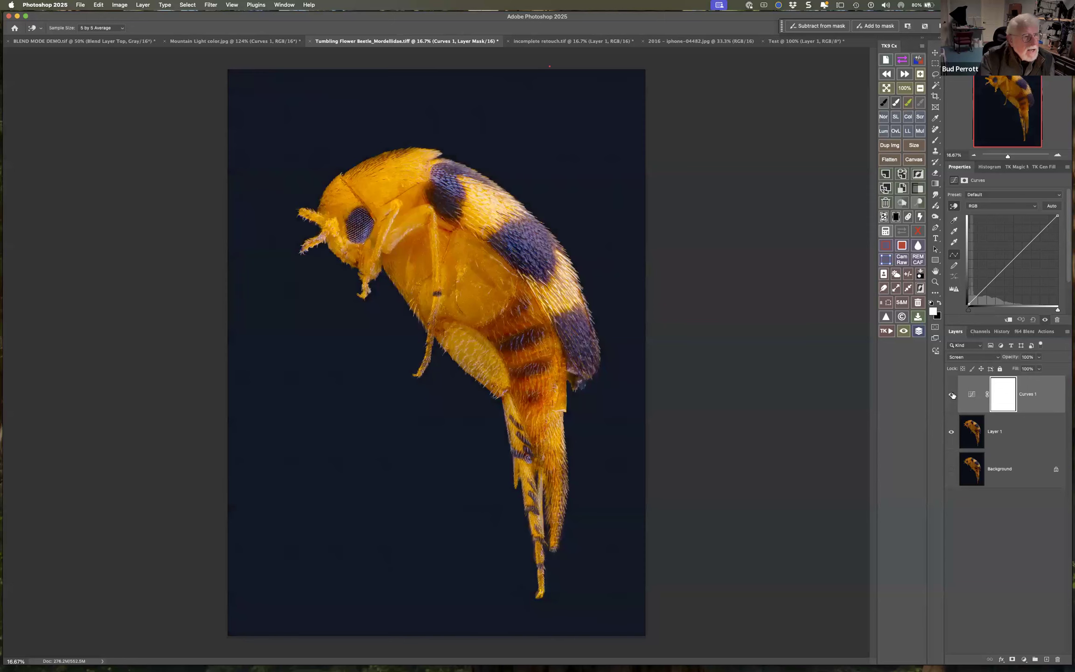
{"action": "left_click", "coordinate": [952, 395]}
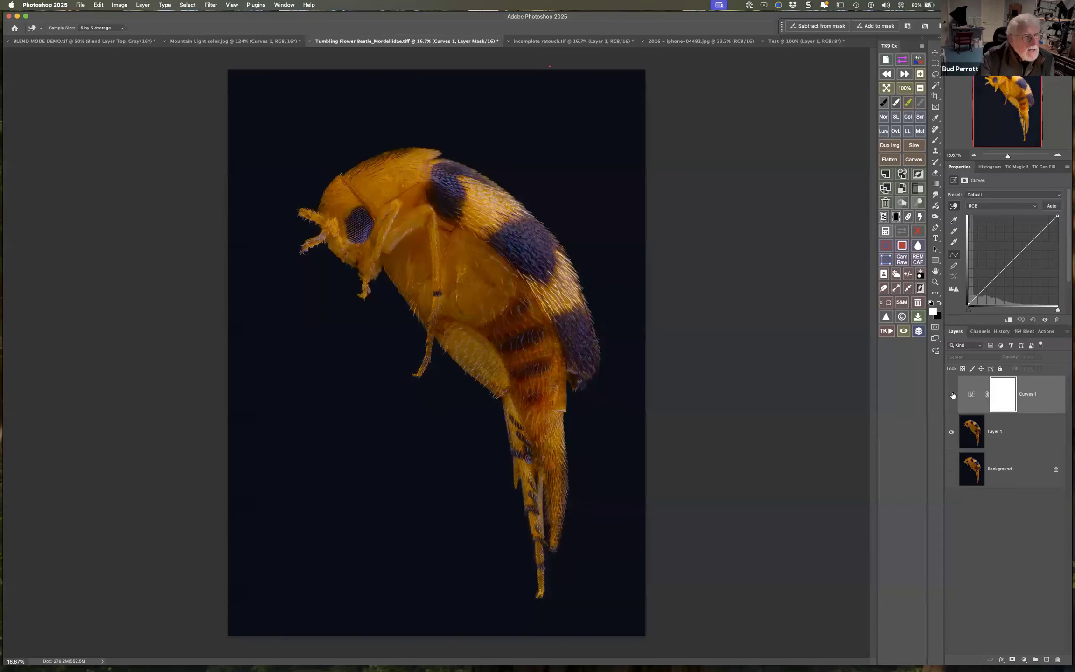
{"action": "left_click", "coordinate": [952, 395]}
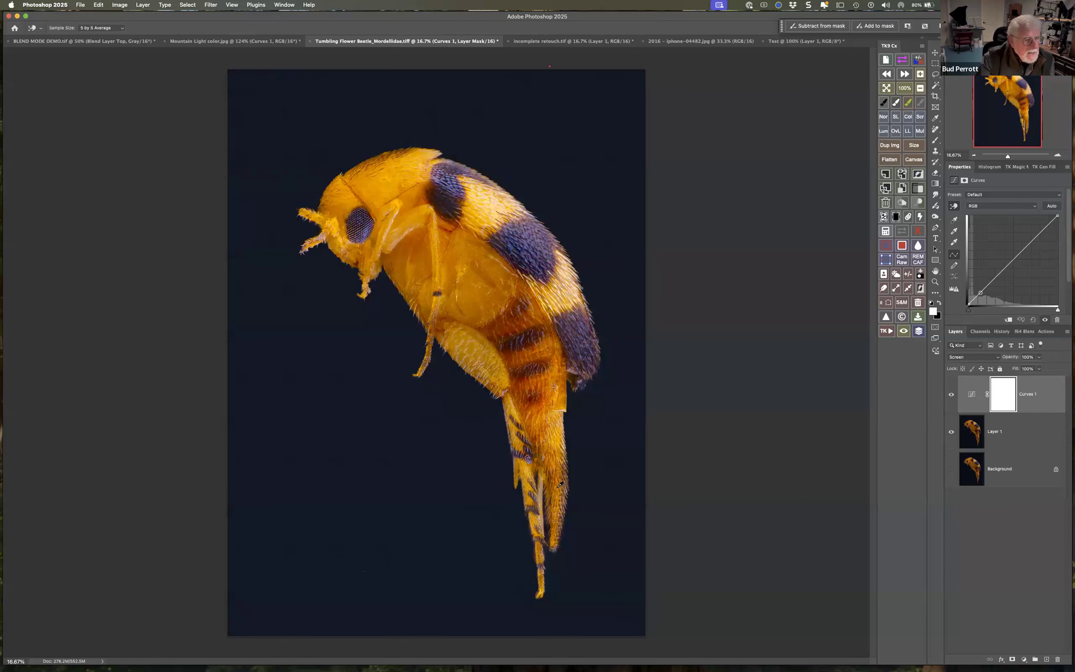
{"action": "left_click", "coordinate": [952, 395]}
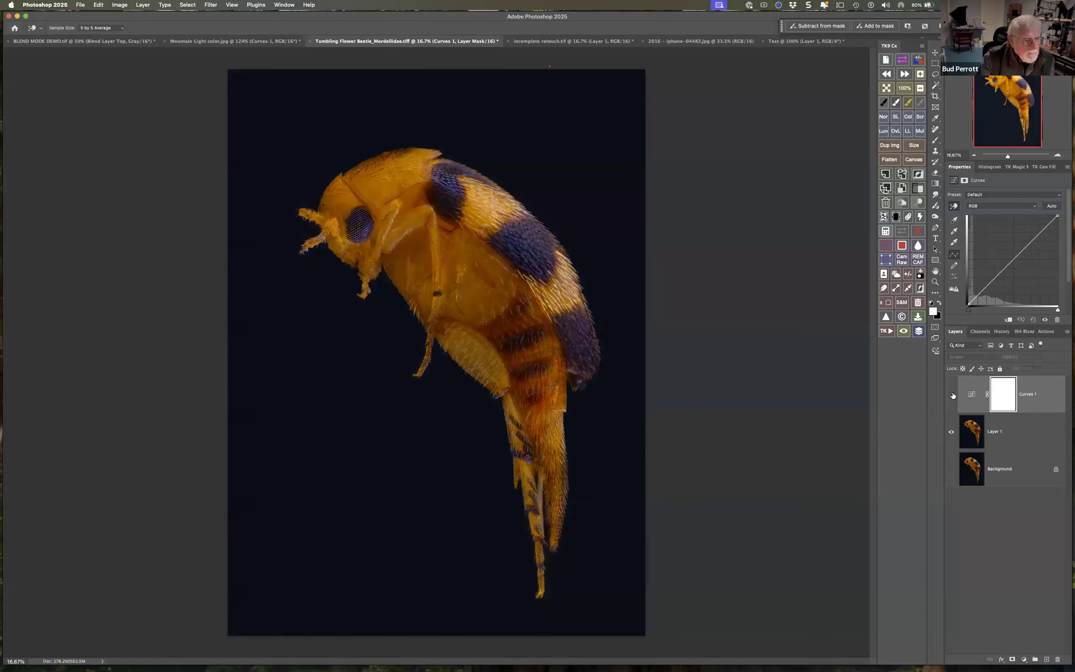
{"action": "left_click", "coordinate": [952, 395]}
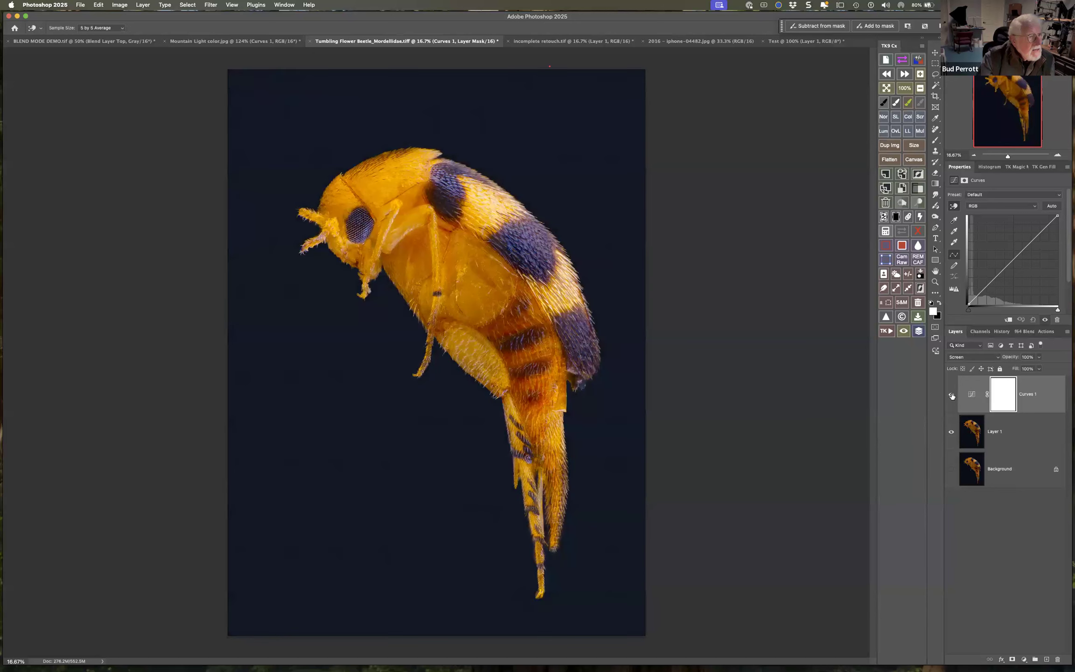
{"action": "left_click", "coordinate": [952, 395]}
{"action": "left_click", "coordinate": [952, 395]}
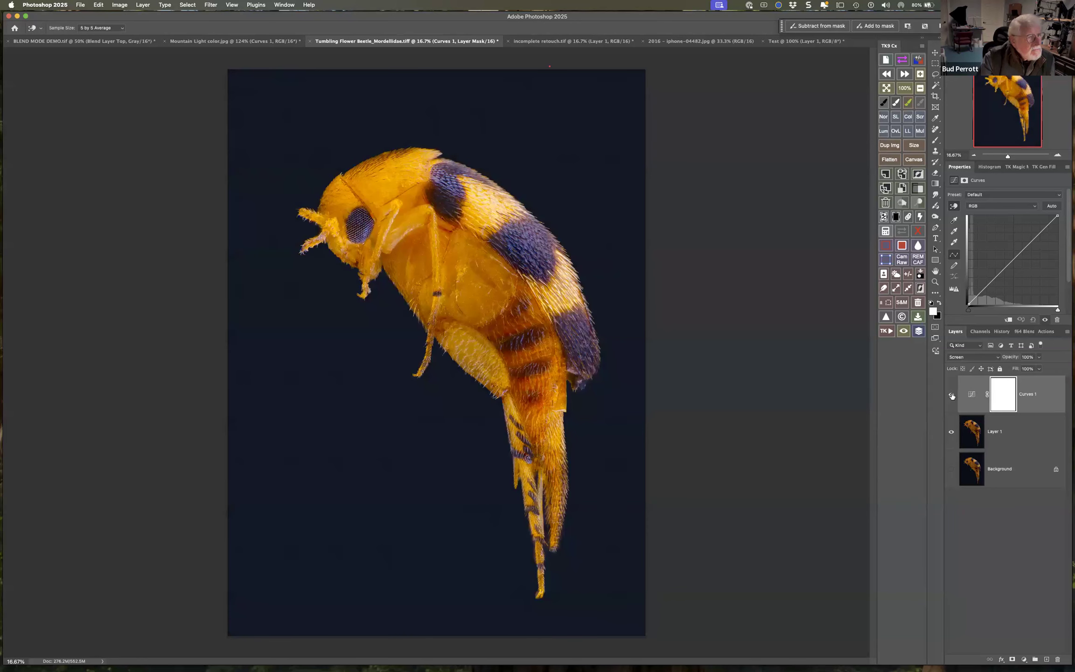
{"action": "left_click", "coordinate": [952, 396]}
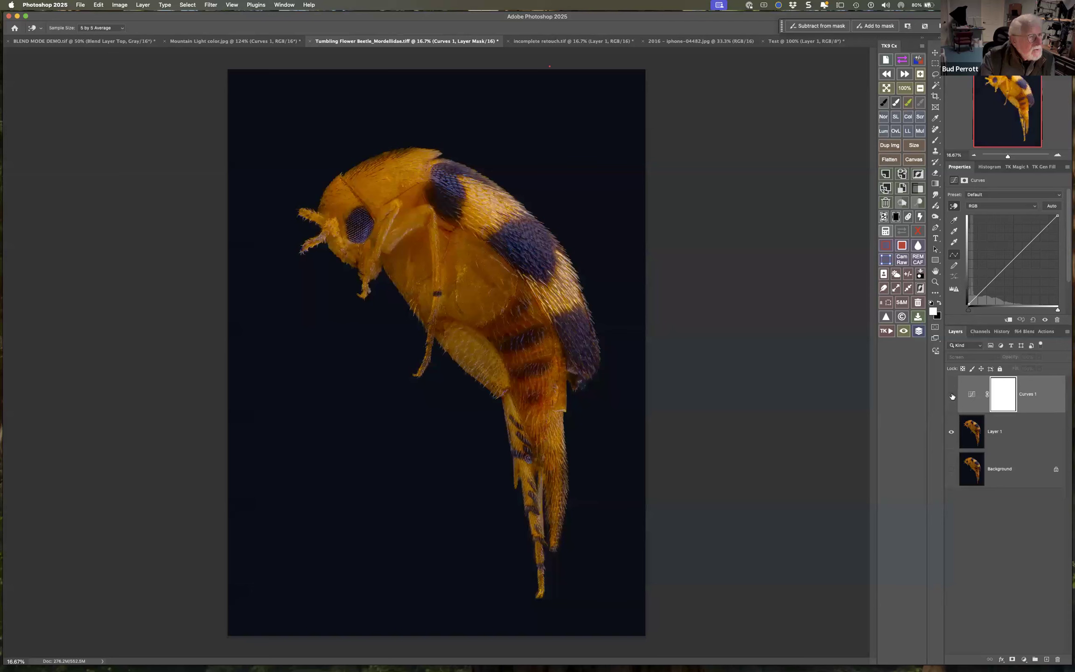
{"action": "left_click", "coordinate": [952, 396]}
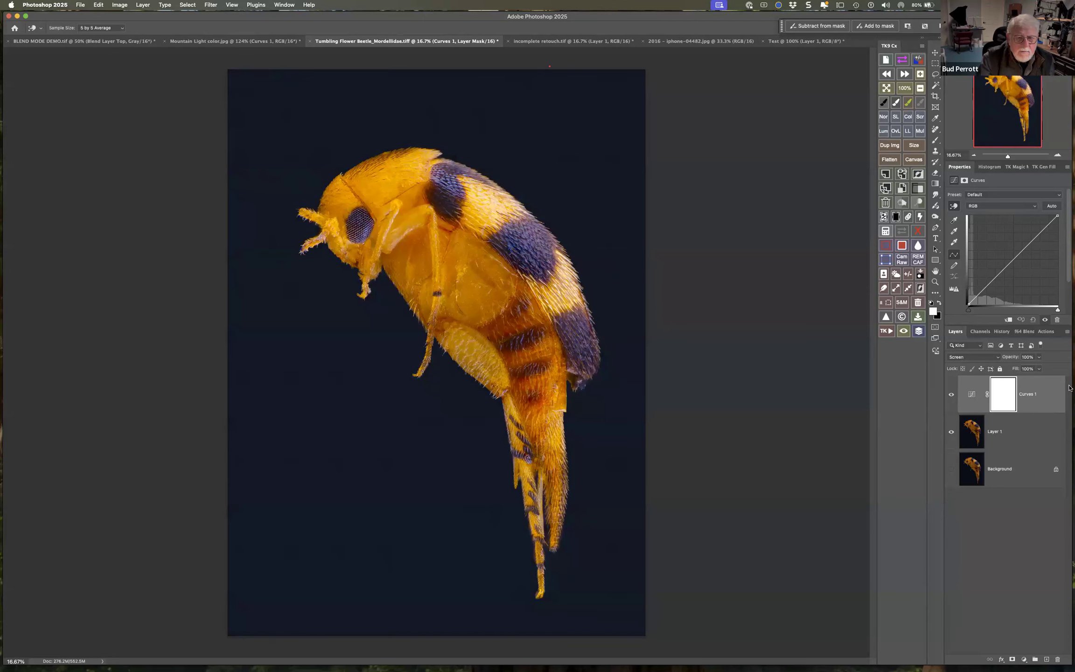
Try several opacities for the Screen Curves layer and settle on 54%
{"action": "left_click", "coordinate": [1039, 358]}
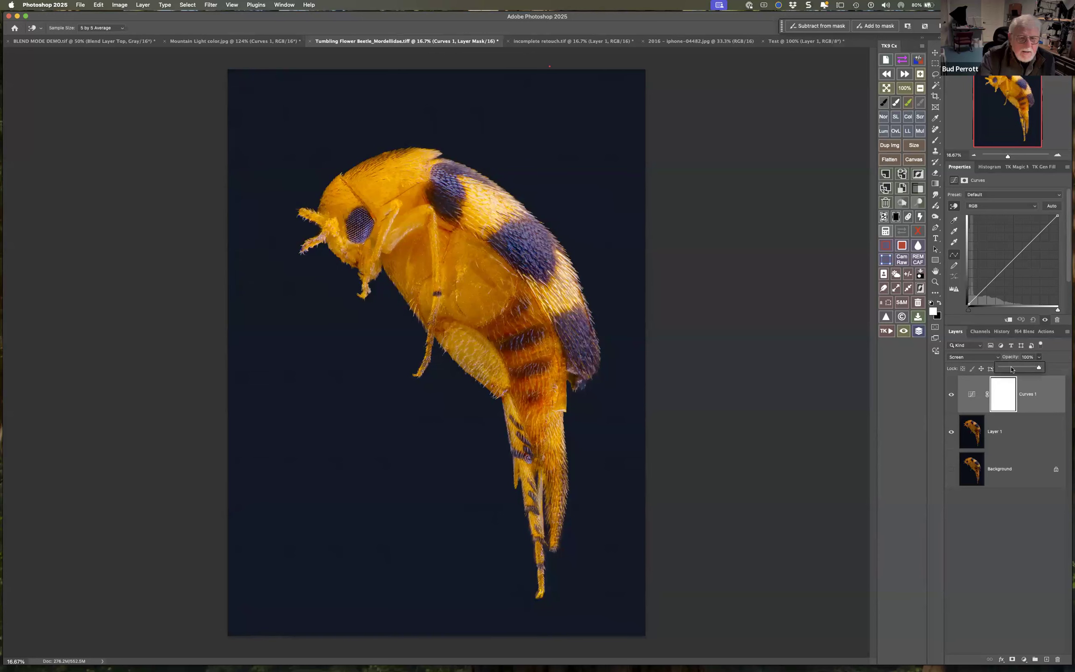
{"action": "left_click", "coordinate": [1017, 368]}
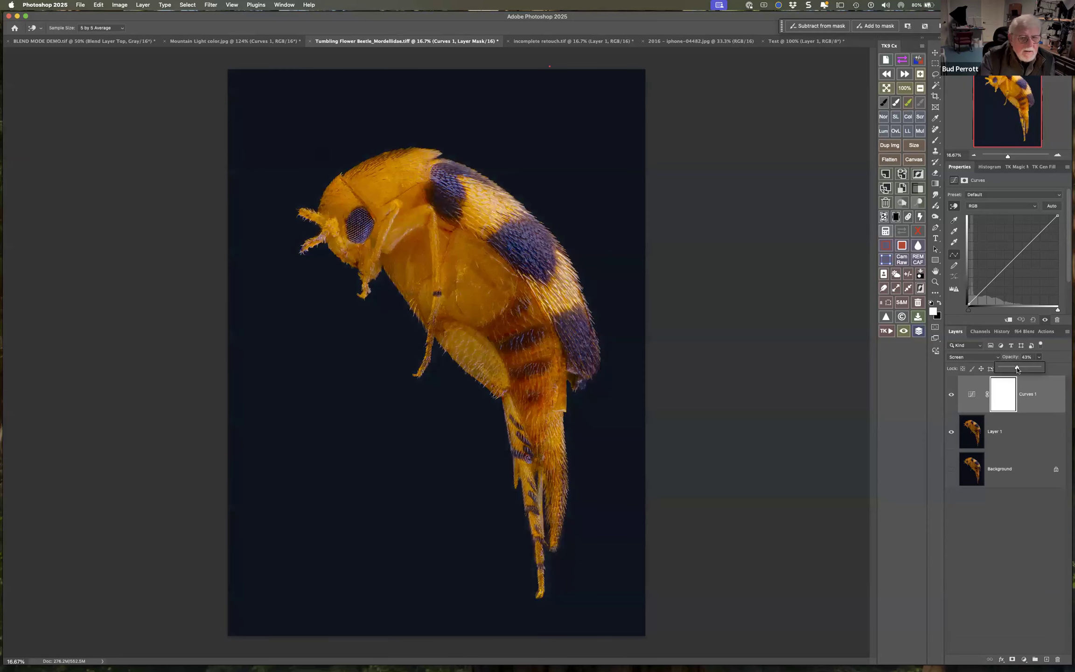
{"action": "left_click_drag", "start_coordinate": [1018, 368], "coordinate": [1010, 368]}
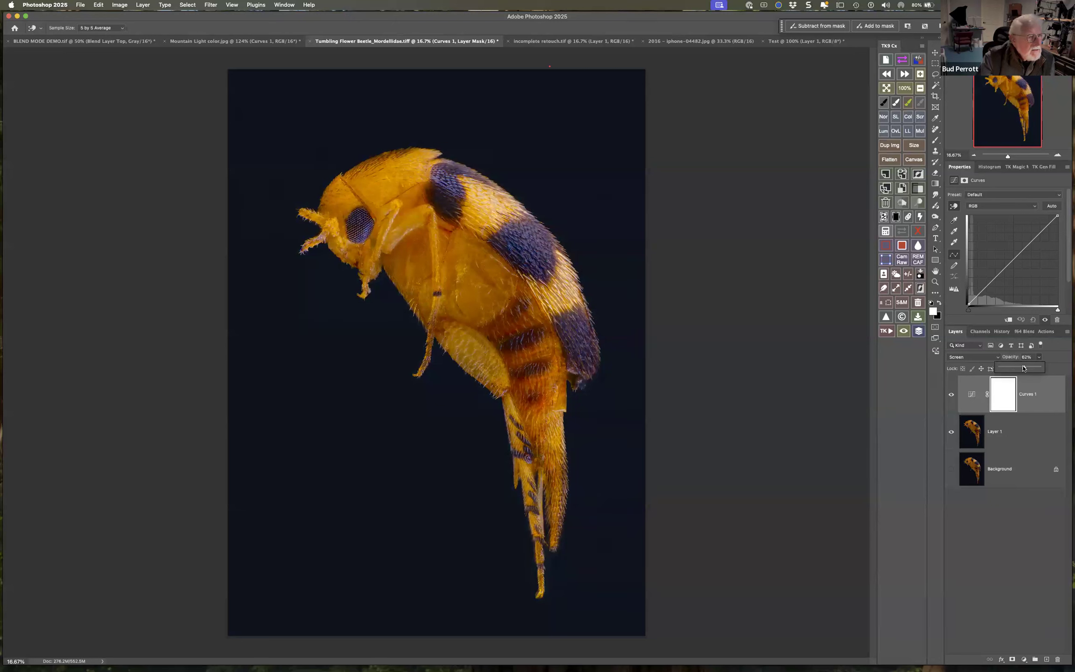
{"action": "left_click_drag", "start_coordinate": [1023, 368], "coordinate": [1023, 368]}
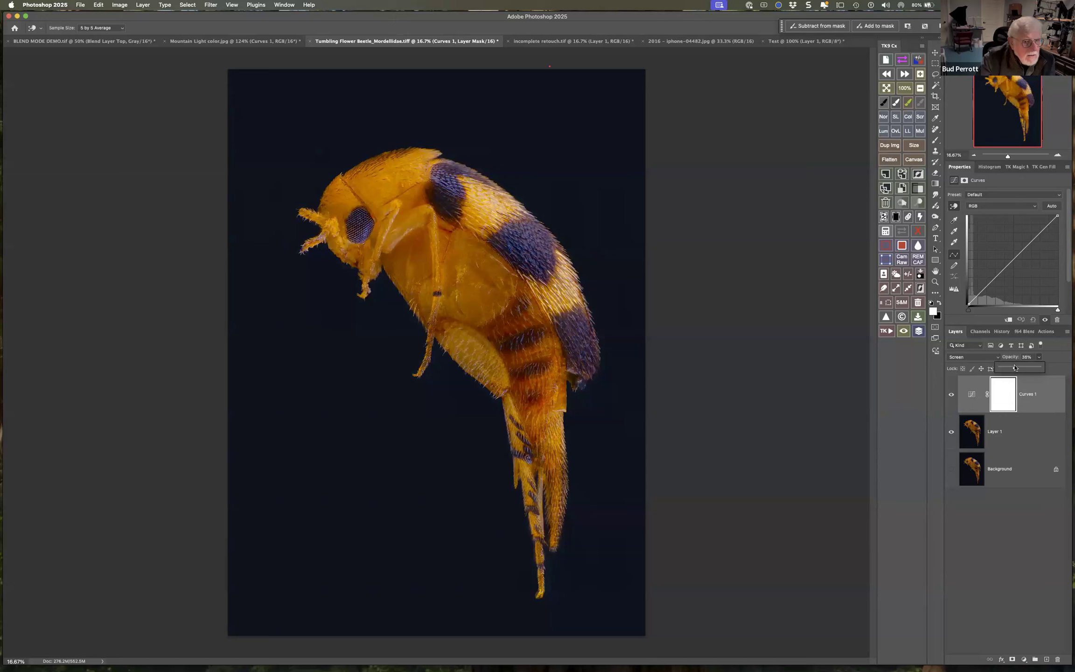
{"action": "left_click_drag", "start_coordinate": [1014, 368], "coordinate": [1009, 364]}
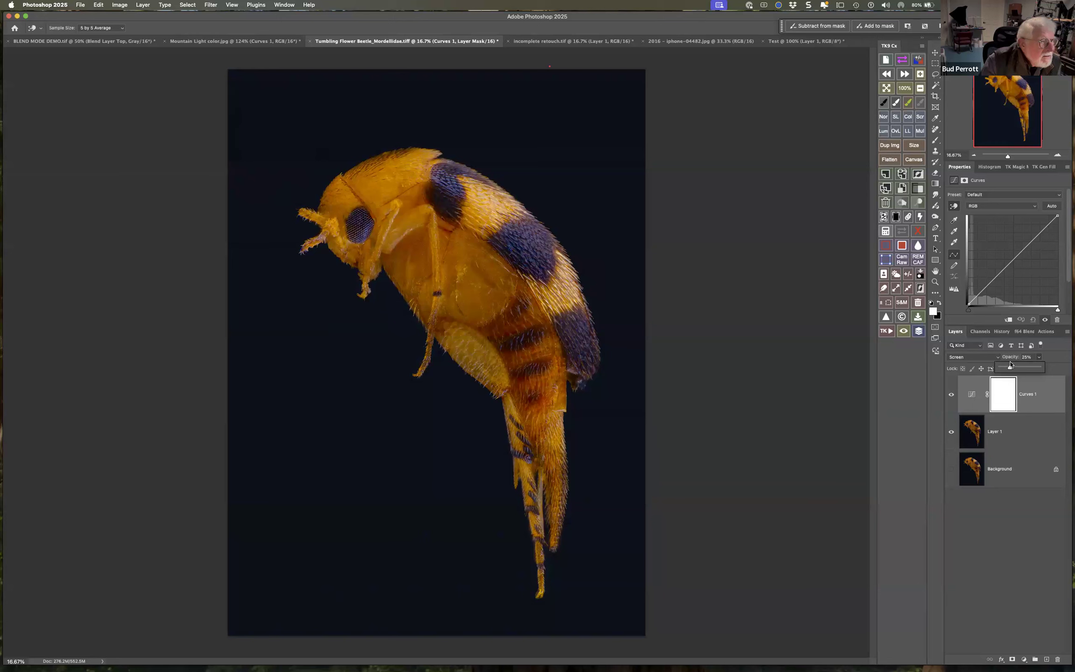
{"action": "left_click_drag", "start_coordinate": [1008, 367], "coordinate": [1014, 365]}
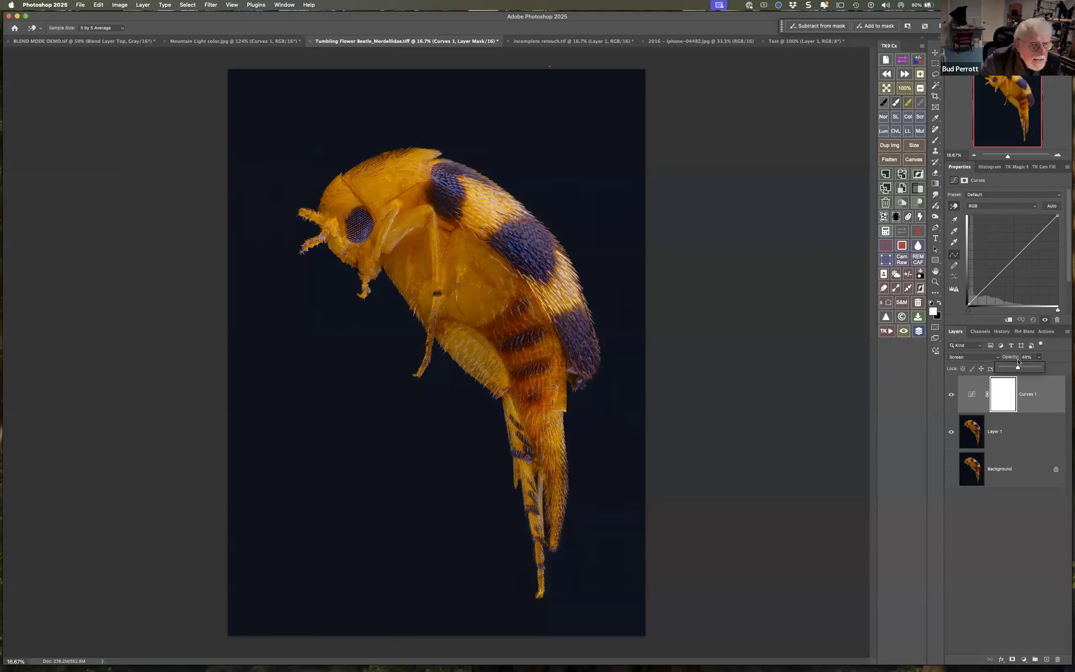
{"action": "left_click_drag", "start_coordinate": [1019, 362], "coordinate": [1021, 361]}
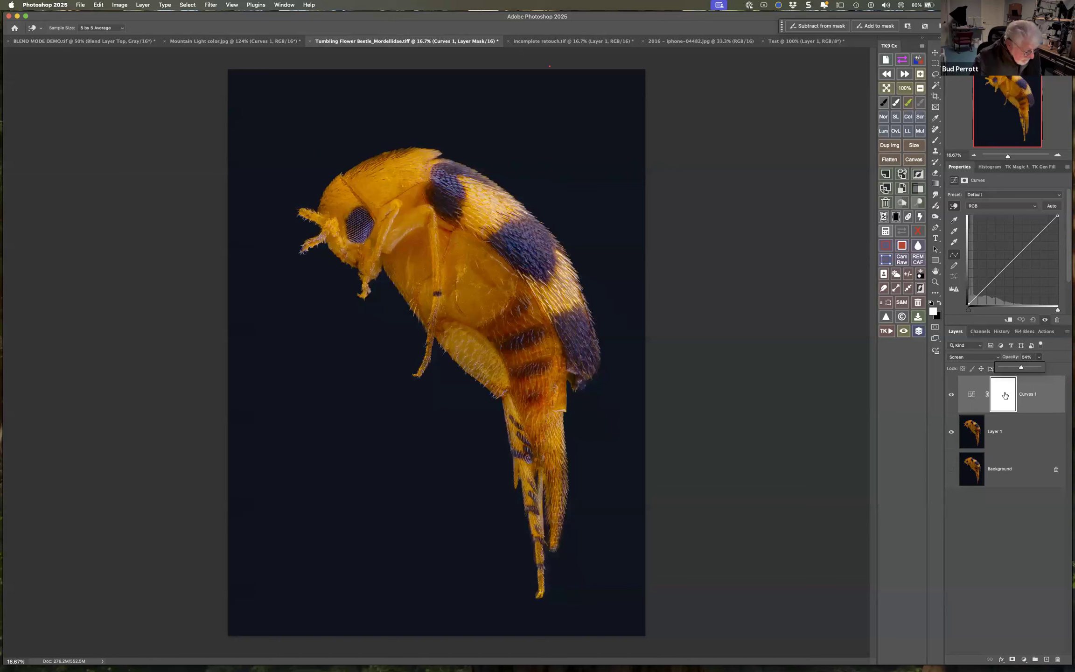
Turn the Curves layer's mask black and paint white with an enlarged brush at 21% flow over the beetle's abdomen, hind leg and tail
{"action": "left_click", "coordinate": [896, 220]}
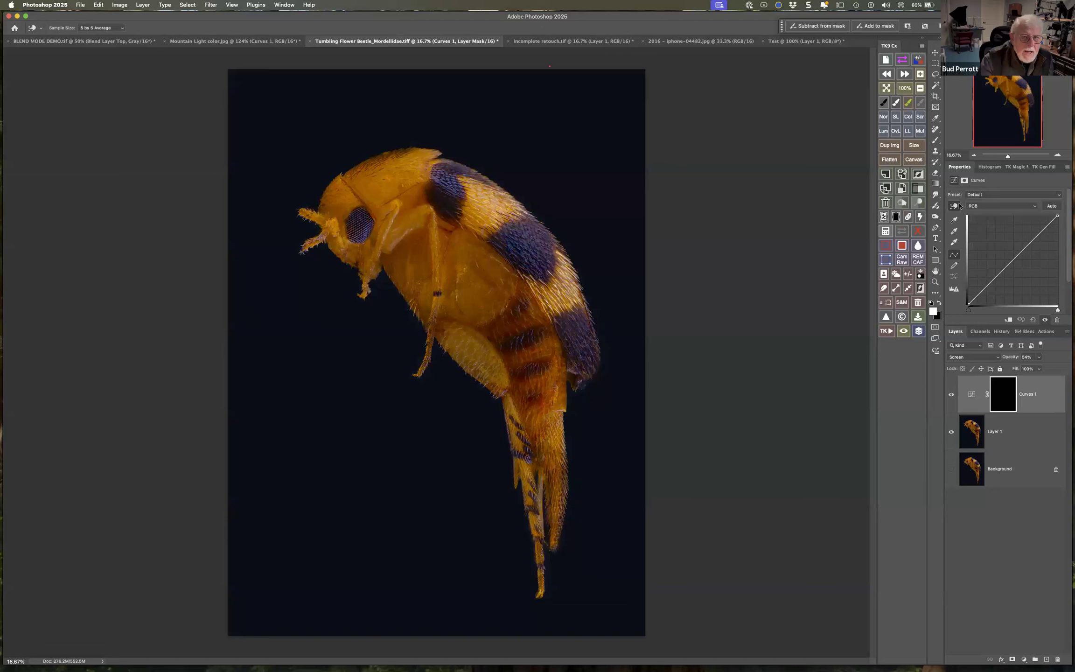
{"action": "left_click", "coordinate": [935, 144]}
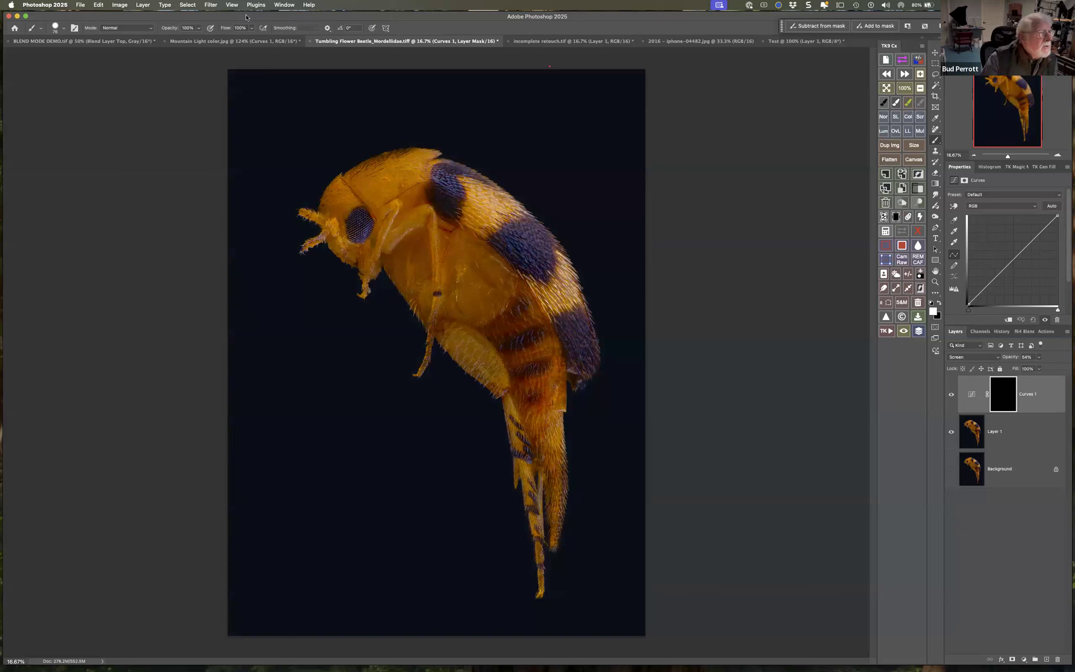
{"action": "left_click", "coordinate": [252, 29]}
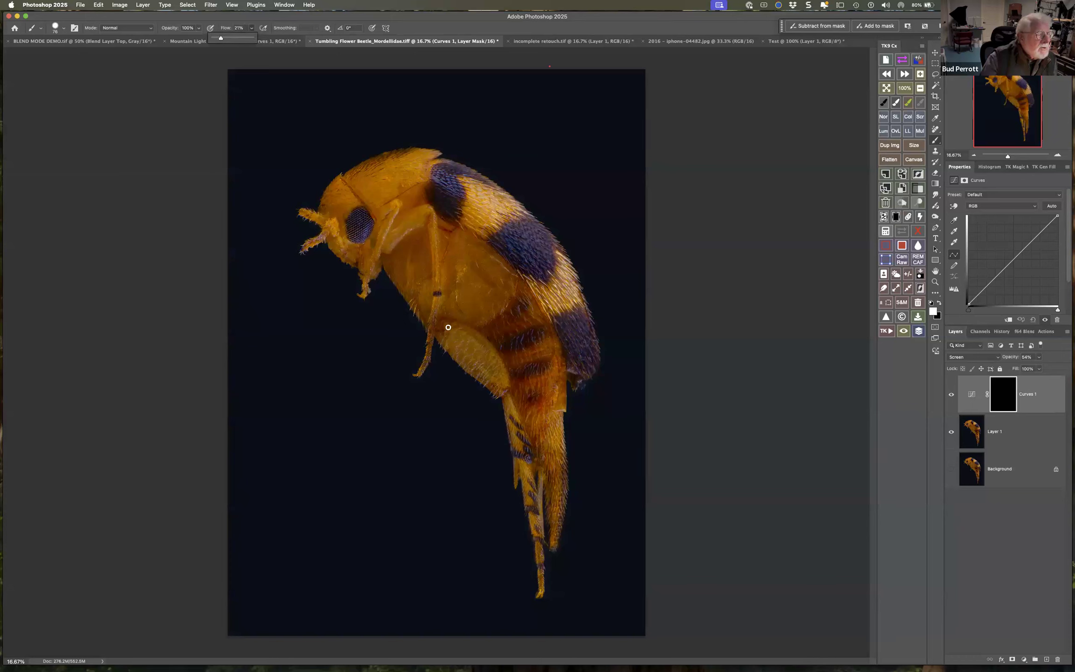
{"action": "left_click_drag", "start_coordinate": [514, 351], "coordinate": [522, 156]}
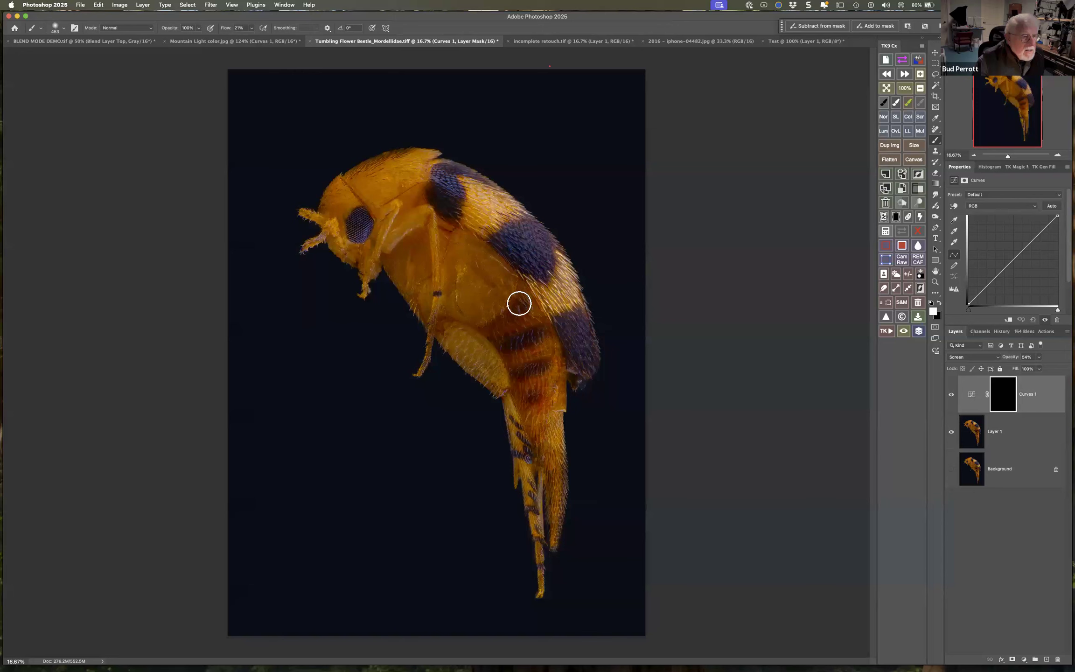
{"action": "mouse_move", "coordinate": [502, 348]}
{"action": "left_mouse_down"}
{"action": "mouse_move", "coordinate": [540, 412]}
{"action": "mouse_move", "coordinate": [551, 493]}
{"action": "mouse_move", "coordinate": [510, 434]}
{"action": "mouse_move", "coordinate": [542, 561]}
{"action": "mouse_move", "coordinate": [558, 395]}
{"action": "mouse_move", "coordinate": [525, 290]}
{"action": "mouse_move", "coordinate": [518, 326]}
{"action": "mouse_move", "coordinate": [531, 326]}
{"action": "mouse_move", "coordinate": [487, 343]}
{"action": "mouse_move", "coordinate": [487, 369]}
{"action": "mouse_move", "coordinate": [429, 329]}
{"action": "mouse_move", "coordinate": [419, 376]}
{"action": "mouse_move", "coordinate": [453, 425]}
{"action": "mouse_move", "coordinate": [526, 406]}
{"action": "mouse_move", "coordinate": [531, 485]}
{"action": "mouse_move", "coordinate": [547, 401]}
{"action": "mouse_move", "coordinate": [531, 332]}
{"action": "mouse_move", "coordinate": [564, 389]}
{"action": "mouse_move", "coordinate": [537, 585]}
{"action": "mouse_move", "coordinate": [581, 336]}
{"action": "left_mouse_up"}
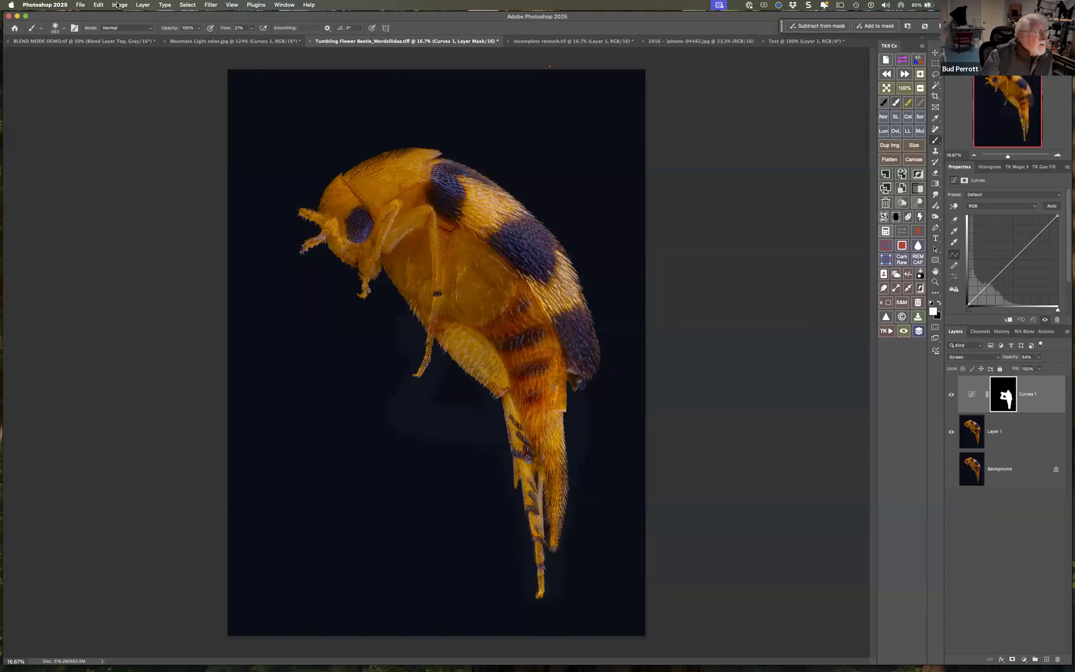
Fade the last brush stroke on the Curves mask to about 81% opacity in Normal mode
{"action": "left_click", "coordinate": [98, 5]}
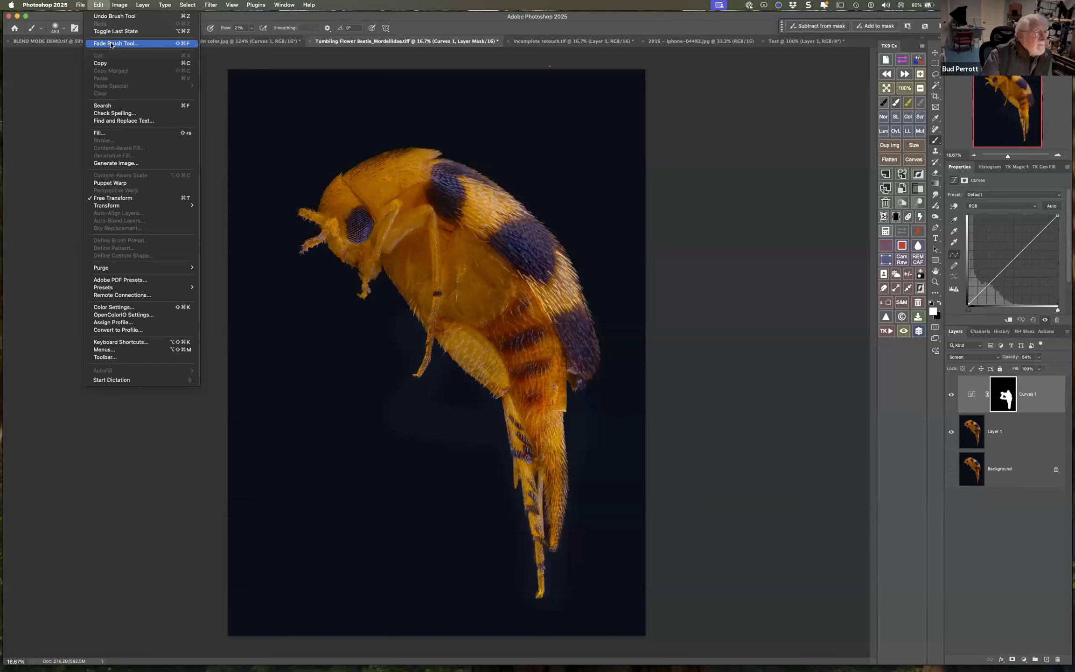
{"action": "left_click", "coordinate": [189, 45]}
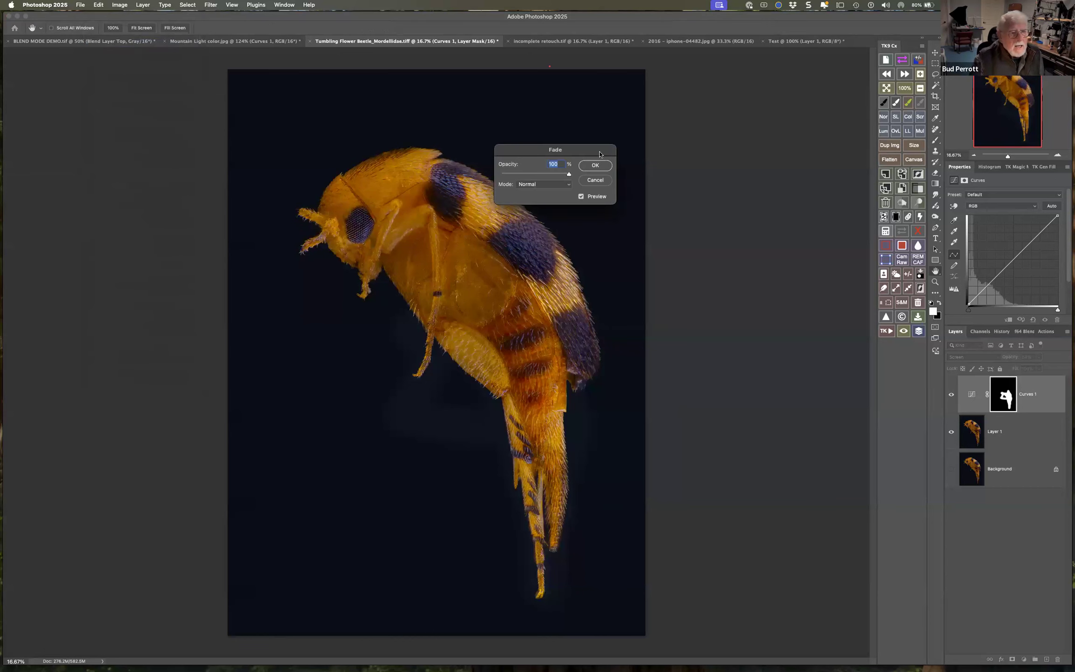
{"action": "left_click_drag", "start_coordinate": [713, 309], "coordinate": [722, 320]}
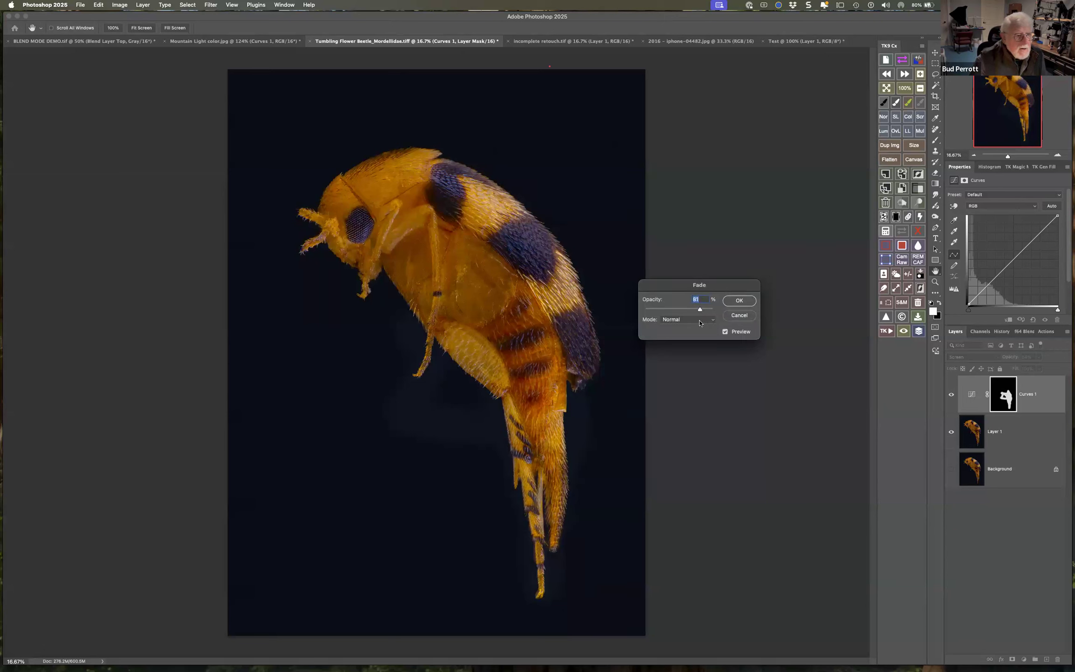
{"action": "key", "text": "Up"}
{"action": "left_click", "coordinate": [747, 305]}
Add a second Curves adjustment layer above the first, with its blend mode set to Screen and its opacity to 77%
{"action": "left_click", "coordinate": [1025, 659]}
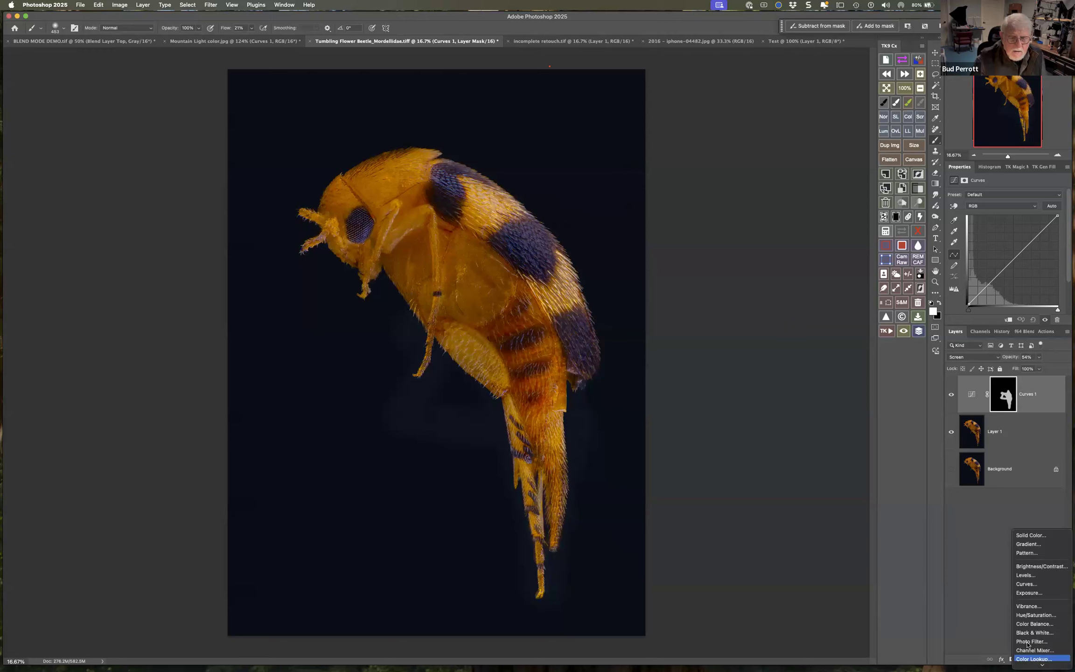
{"action": "left_click", "coordinate": [1035, 584]}
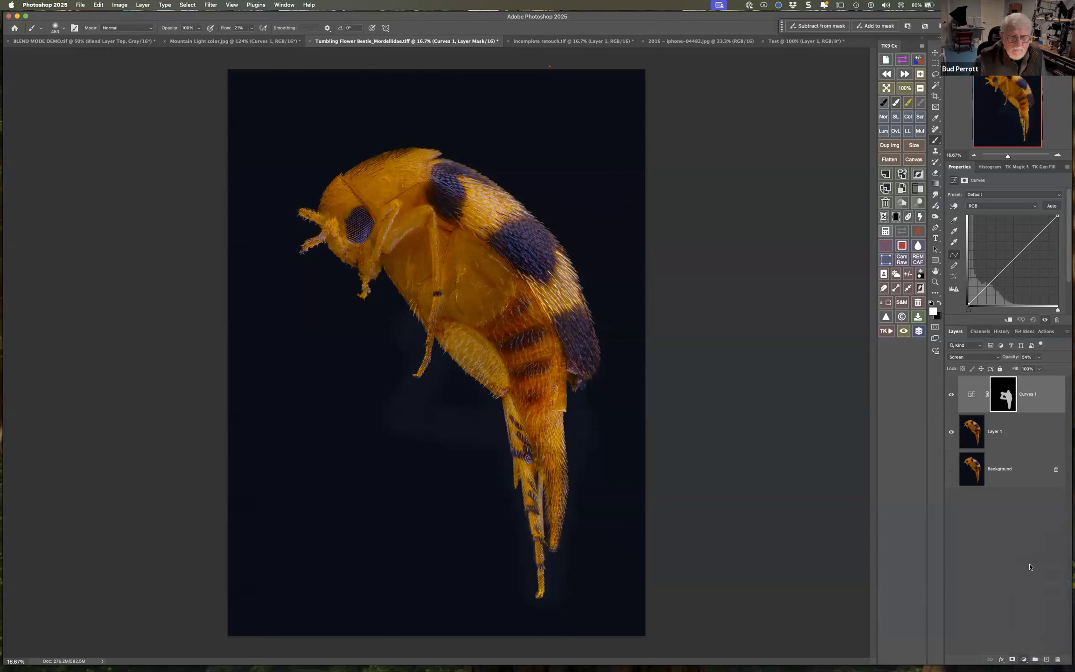
{"action": "left_click", "coordinate": [985, 359]}
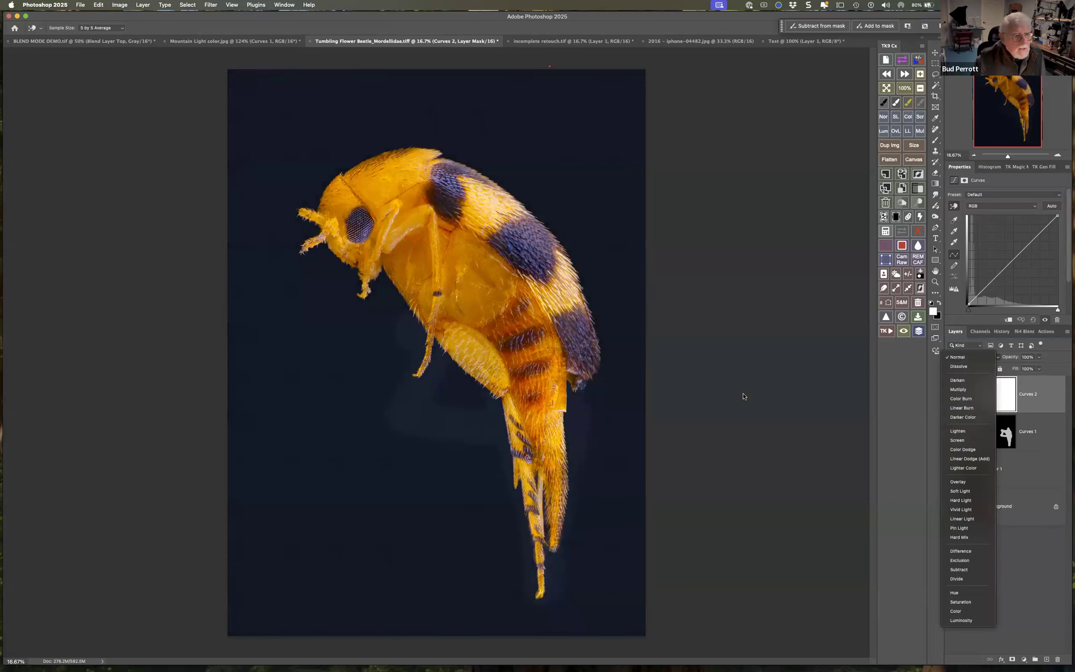
{"action": "left_click", "coordinate": [743, 396]}
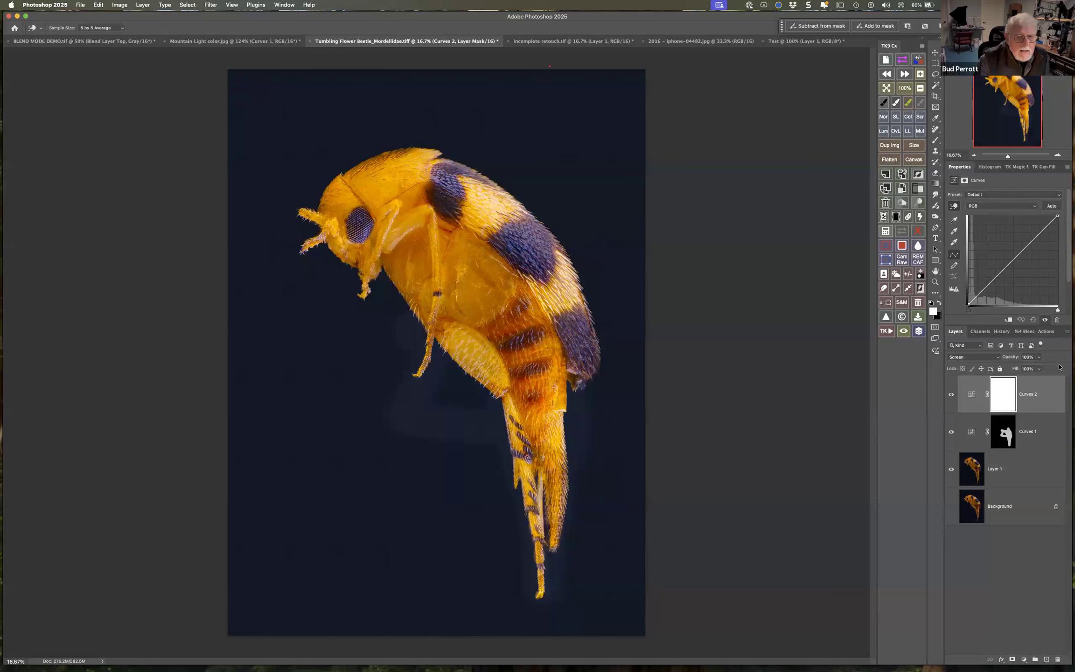
{"action": "left_click", "coordinate": [1039, 368]}
{"action": "left_click_drag", "start_coordinate": [1037, 368], "coordinate": [1028, 368]}
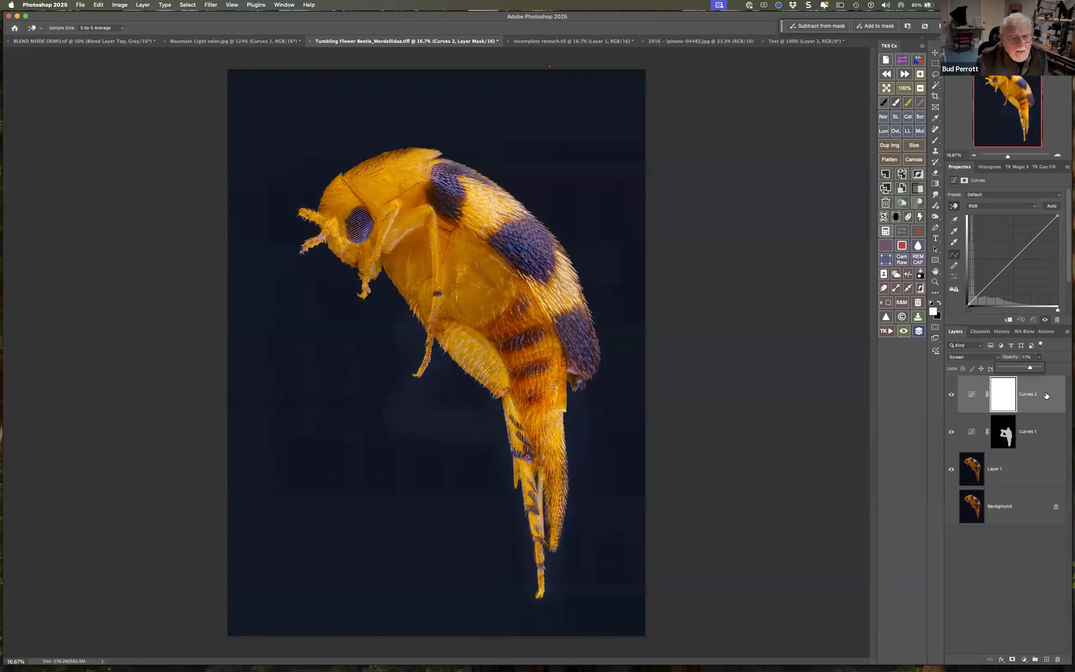
Turn the upper Curves layer's mask black, paint white at 21% flow over the beetle's head and along its back, and inspect the mask
{"action": "left_click", "coordinate": [896, 217]}
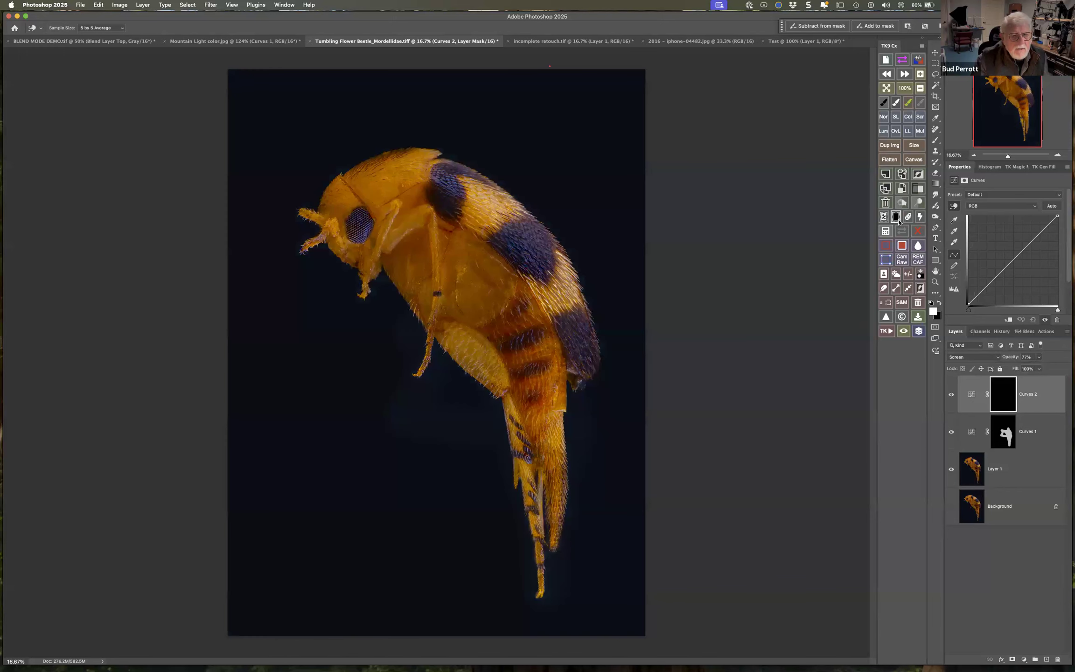
{"action": "left_click", "coordinate": [934, 141]}
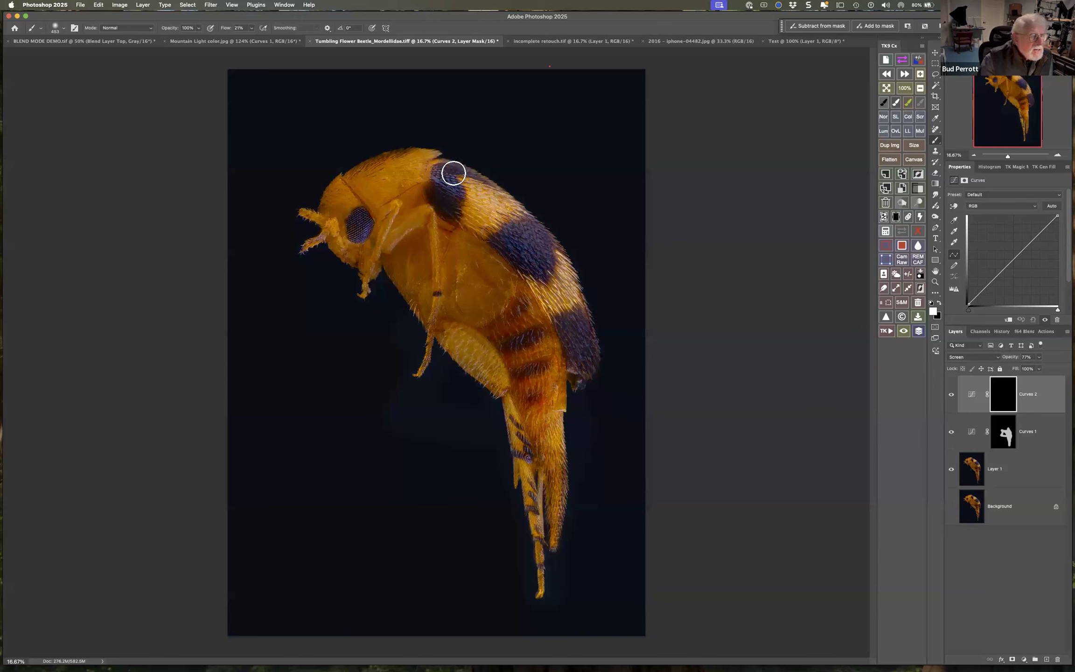
{"action": "mouse_move", "coordinate": [445, 176]}
{"action": "left_mouse_down"}
{"action": "mouse_move", "coordinate": [472, 214]}
{"action": "mouse_move", "coordinate": [537, 250]}
{"action": "mouse_move", "coordinate": [562, 285]}
{"action": "mouse_move", "coordinate": [551, 294]}
{"action": "mouse_move", "coordinate": [595, 357]}
{"action": "left_mouse_up"}
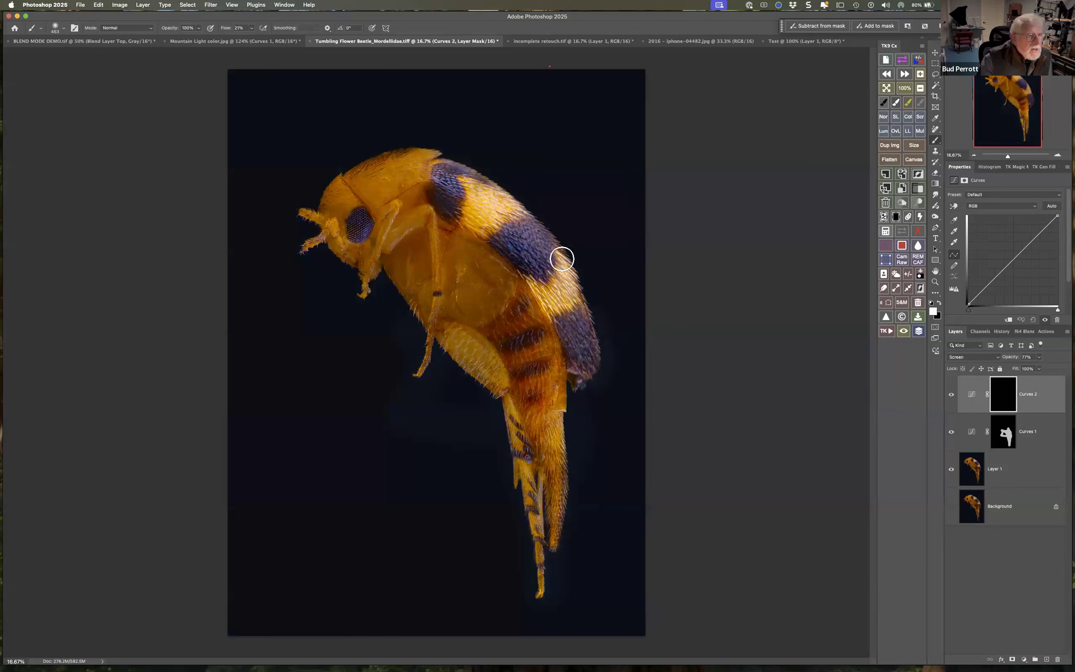
{"action": "mouse_move", "coordinate": [450, 172]}
{"action": "left_mouse_down"}
{"action": "mouse_move", "coordinate": [371, 156]}
{"action": "mouse_move", "coordinate": [311, 189]}
{"action": "mouse_move", "coordinate": [317, 182]}
{"action": "mouse_move", "coordinate": [325, 192]}
{"action": "mouse_move", "coordinate": [351, 171]}
{"action": "mouse_move", "coordinate": [409, 164]}
{"action": "mouse_move", "coordinate": [336, 201]}
{"action": "mouse_move", "coordinate": [337, 261]}
{"action": "mouse_move", "coordinate": [353, 208]}
{"action": "mouse_move", "coordinate": [378, 180]}
{"action": "mouse_move", "coordinate": [357, 196]}
{"action": "mouse_move", "coordinate": [355, 185]}
{"action": "mouse_move", "coordinate": [420, 149]}
{"action": "mouse_move", "coordinate": [392, 175]}
{"action": "mouse_move", "coordinate": [434, 157]}
{"action": "mouse_move", "coordinate": [473, 167]}
{"action": "mouse_move", "coordinate": [529, 219]}
{"action": "mouse_move", "coordinate": [594, 349]}
{"action": "left_mouse_up"}
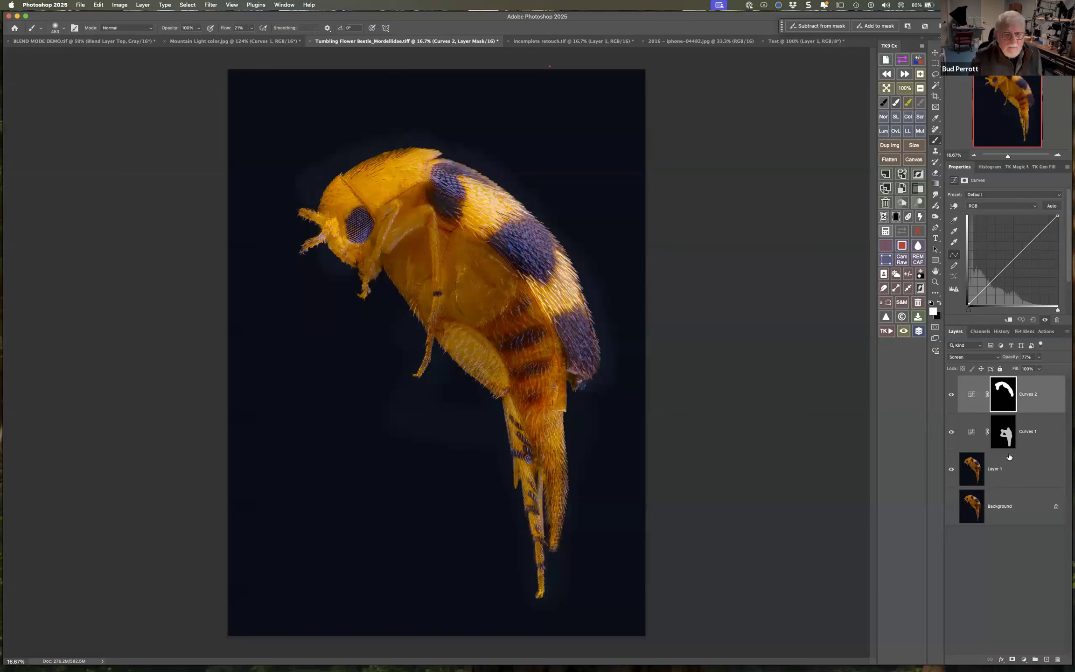
{"action": "left_click", "coordinate": [1005, 393], "text": "alt"}
{"action": "left_click", "coordinate": [1006, 393], "text": "alt"}
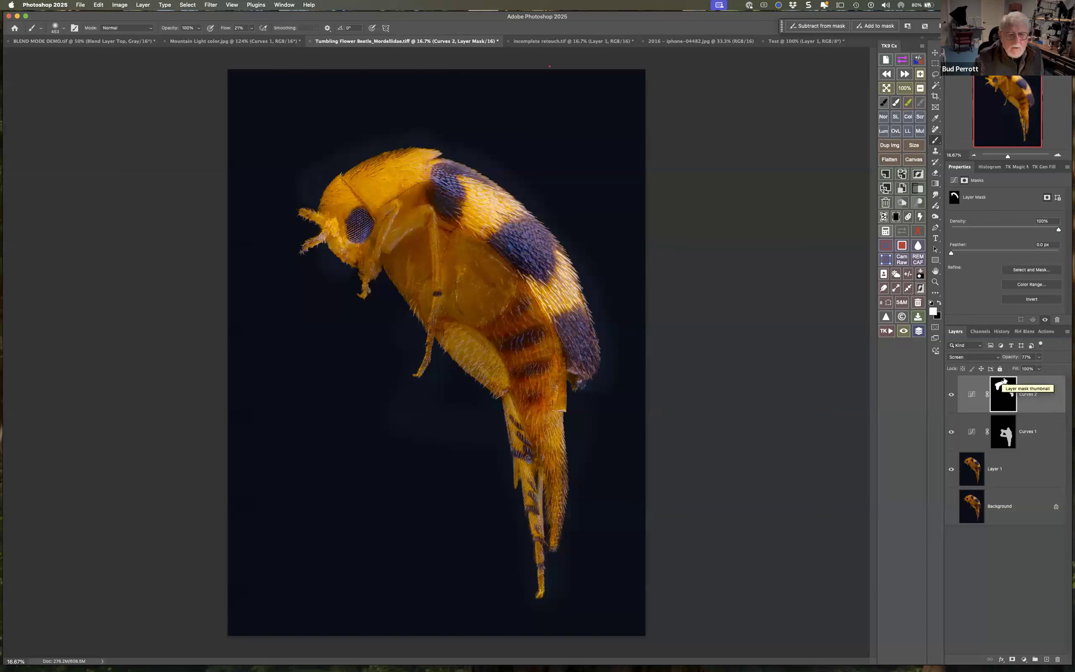
Lower the upper Screen Curves layer's opacity to 33% and toggle its visibility to compare before and after
{"action": "left_click", "coordinate": [1038, 357]}
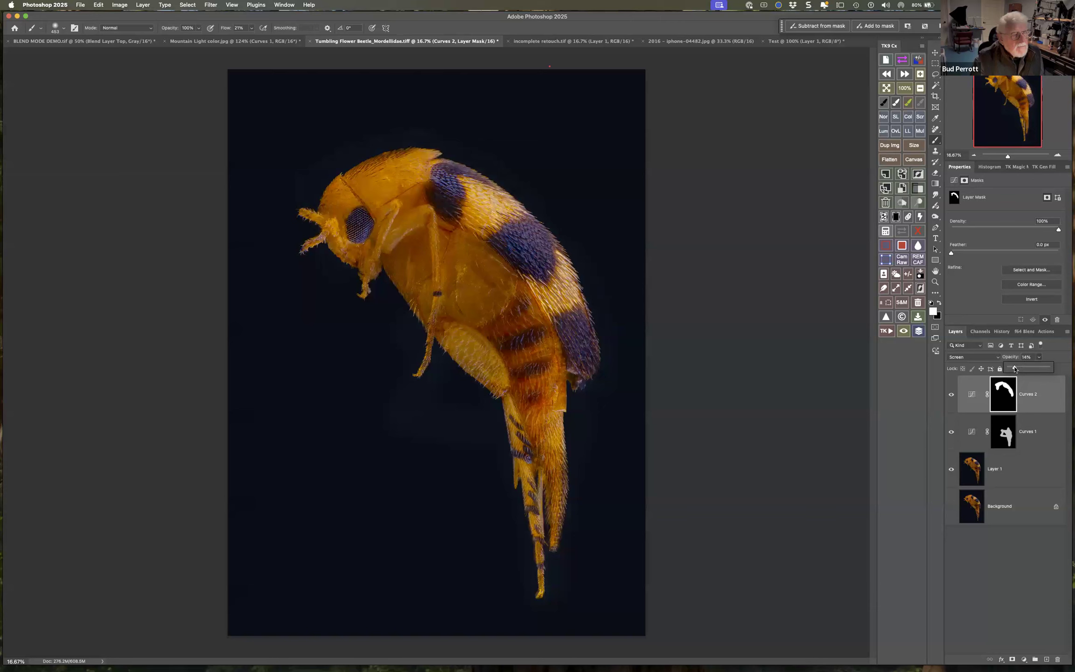
{"action": "mouse_move", "coordinate": [1014, 368]}
{"action": "left_mouse_down"}
{"action": "mouse_move", "coordinate": [1028, 366]}
{"action": "mouse_move", "coordinate": [1019, 369]}
{"action": "left_mouse_up"}
{"action": "left_click", "coordinate": [952, 394]}
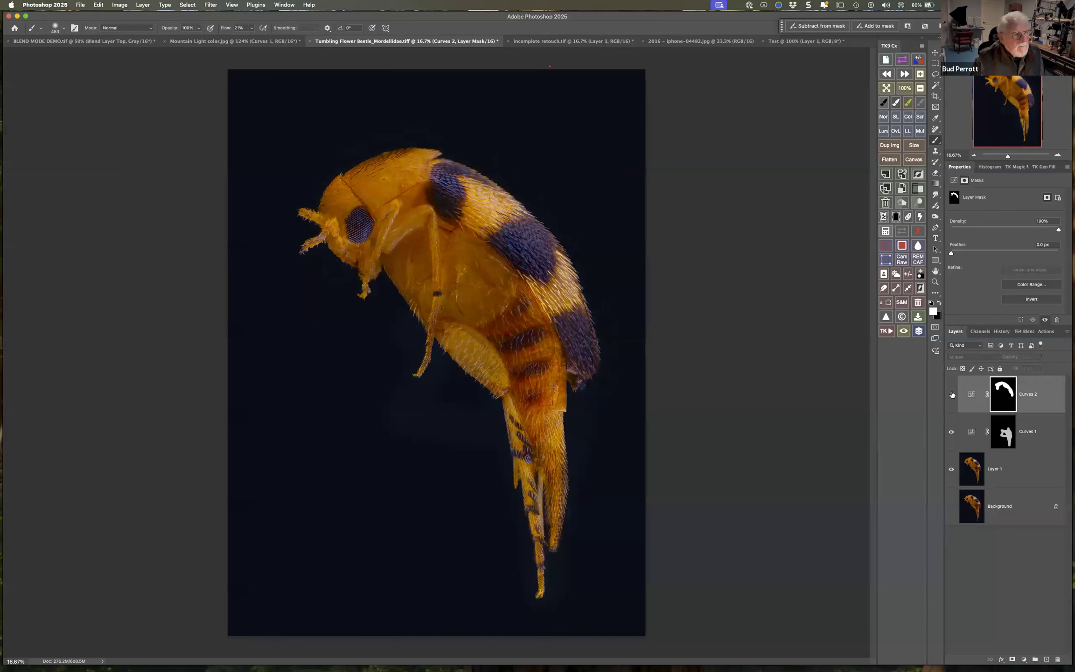
{"action": "left_click", "coordinate": [952, 394]}
{"action": "left_click", "coordinate": [952, 394]}
{"action": "left_click", "coordinate": [952, 394]}
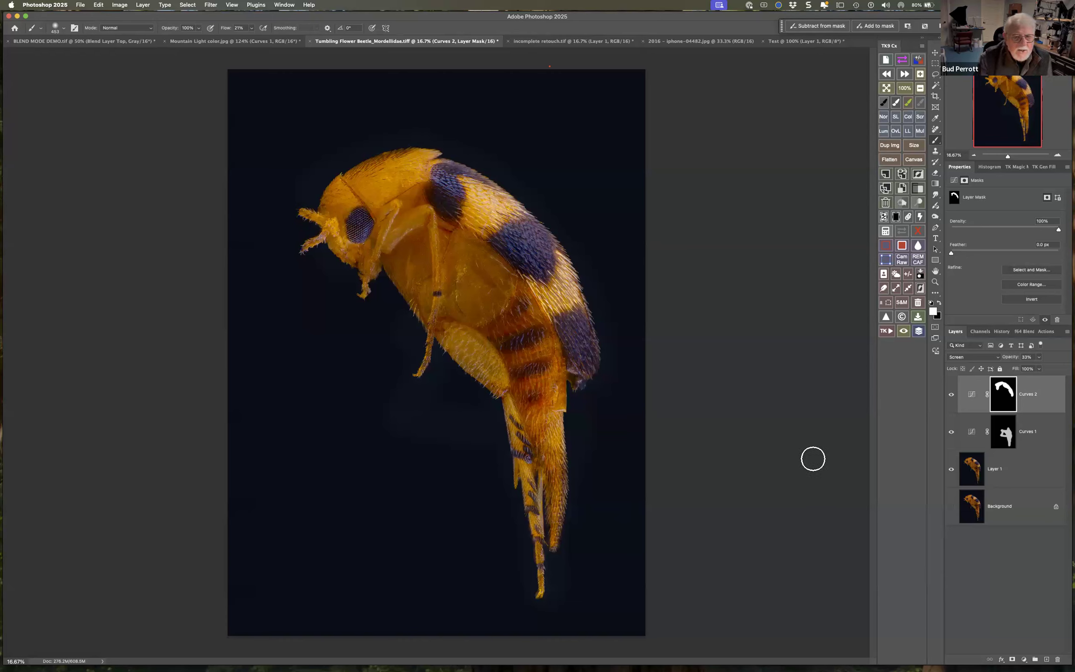
Hide both Screen Curves layers and add a third Curves adjustment layer with its blend mode set to Soft Light
{"action": "left_click", "coordinate": [950, 394]}
{"action": "left_click", "coordinate": [951, 431]}
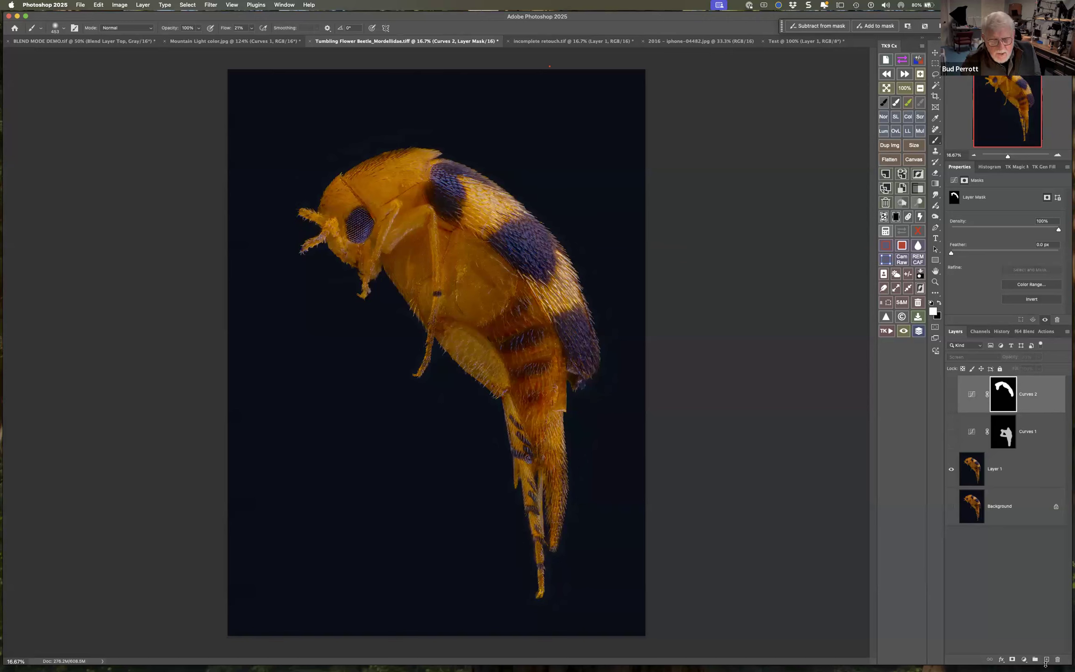
{"action": "left_click", "coordinate": [1024, 659]}
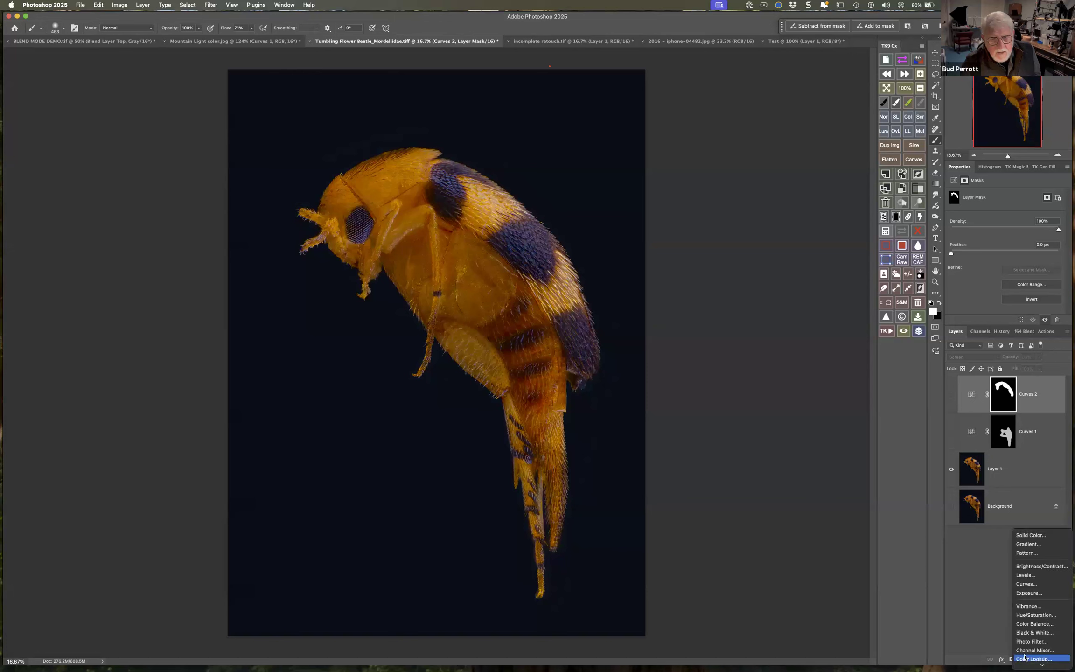
{"action": "left_click", "coordinate": [1028, 584]}
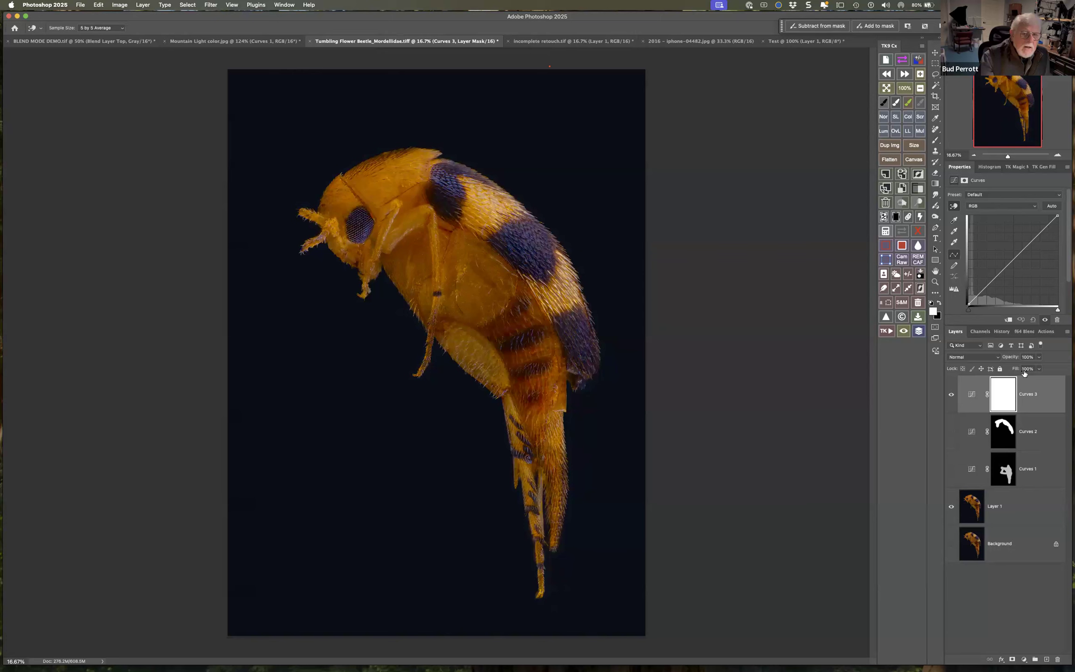
{"action": "left_click", "coordinate": [979, 358]}
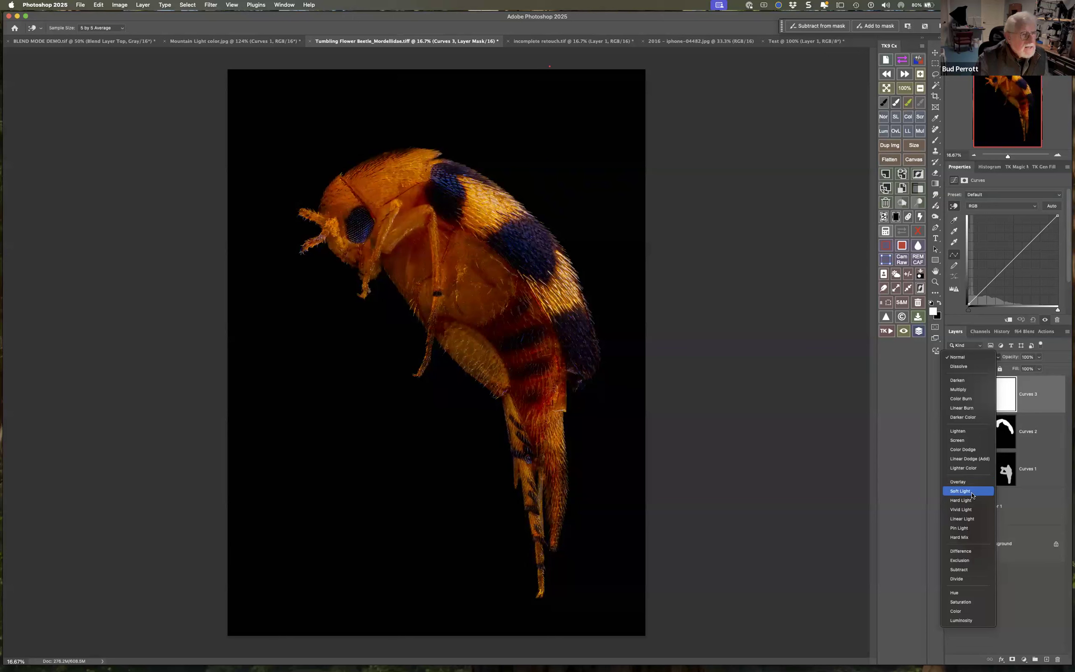
{"action": "left_click", "coordinate": [972, 493]}
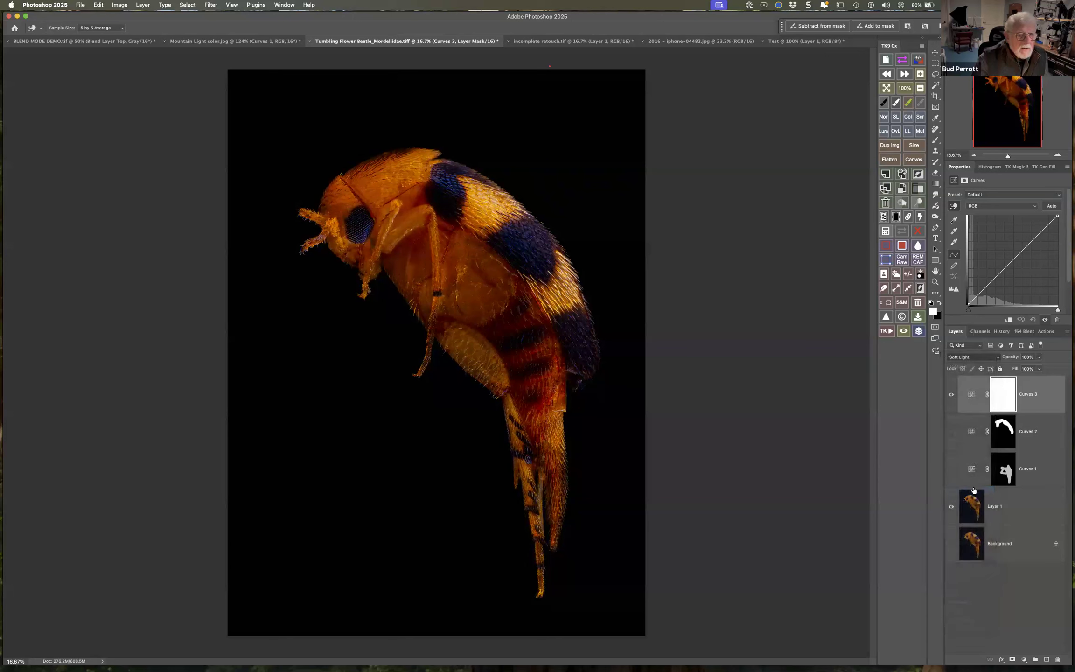
Try the Soft Light Curves layer at 40% opacity and toggle its visibility to compare the contrast
{"action": "left_click", "coordinate": [1039, 358]}
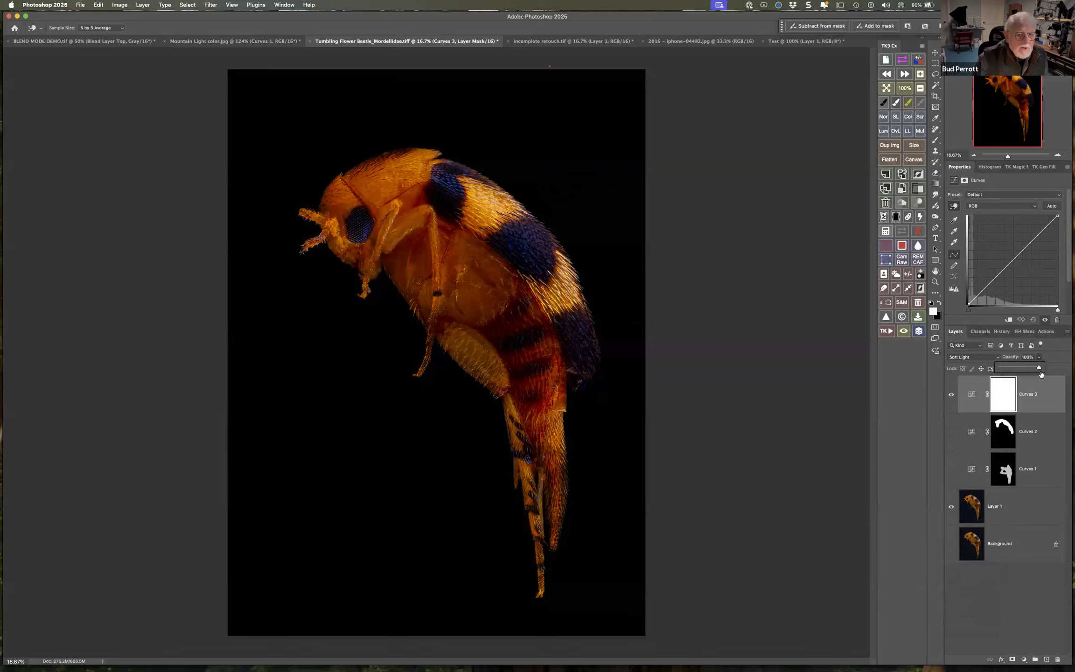
{"action": "left_click_drag", "start_coordinate": [1038, 368], "coordinate": [1021, 369]}
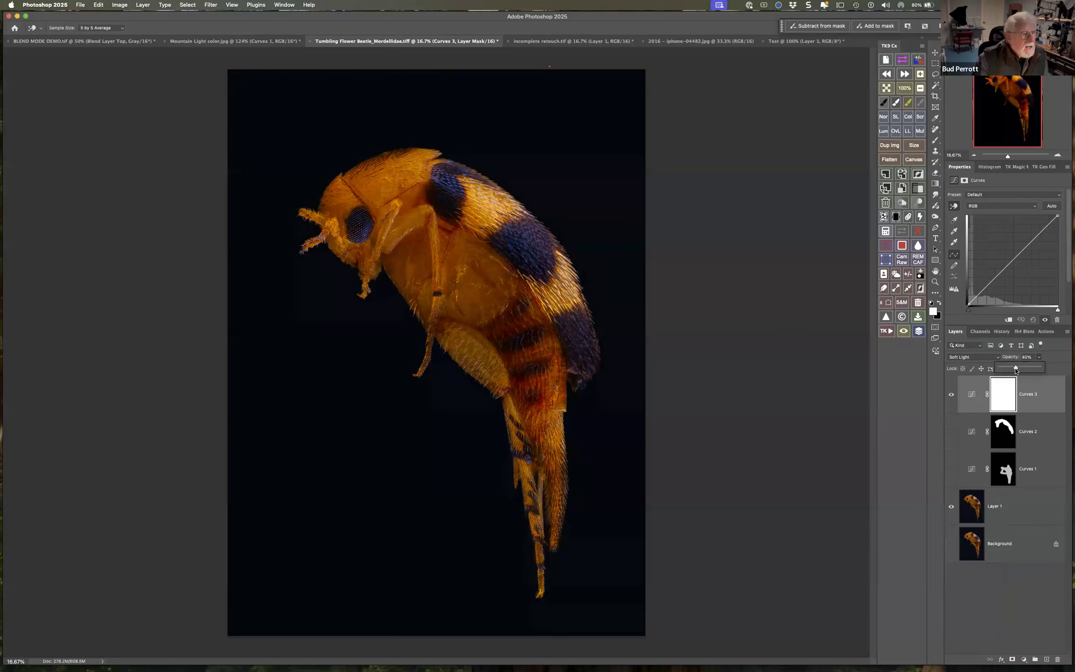
{"action": "left_click", "coordinate": [1009, 373]}
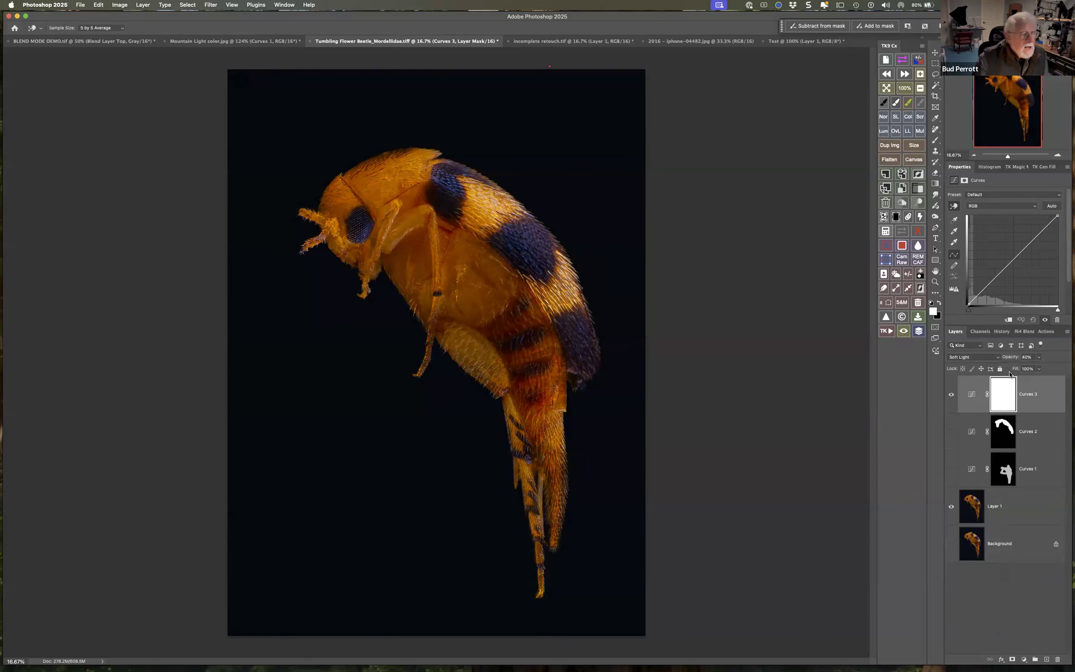
{"action": "left_click", "coordinate": [1039, 368]}
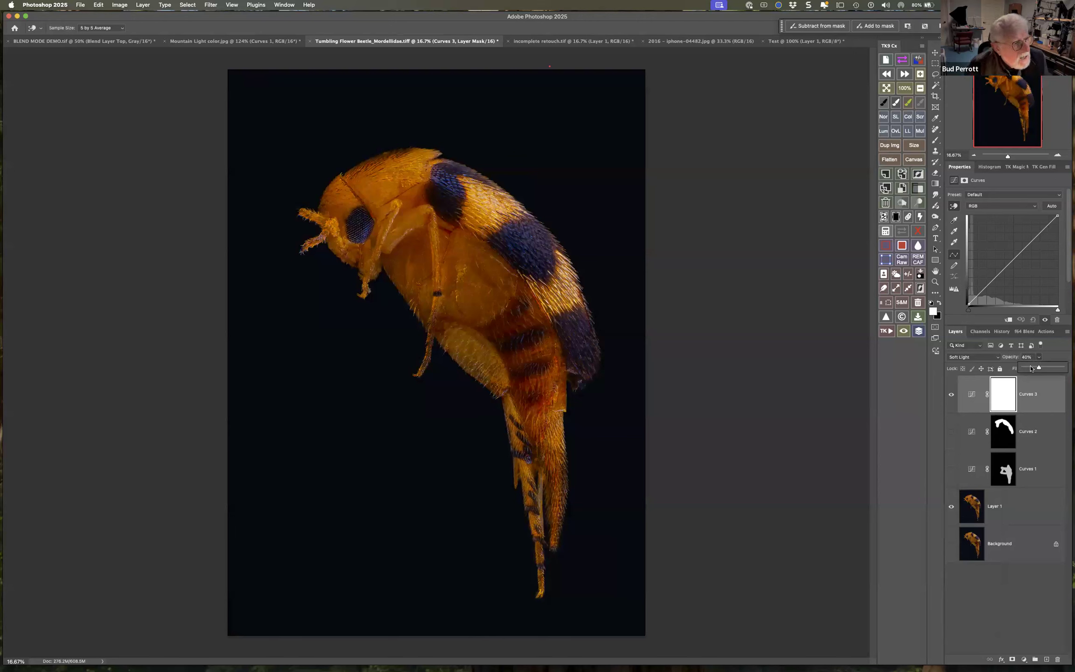
{"action": "left_click", "coordinate": [950, 394]}
{"action": "left_click", "coordinate": [950, 395]}
{"action": "left_click", "coordinate": [950, 395]}
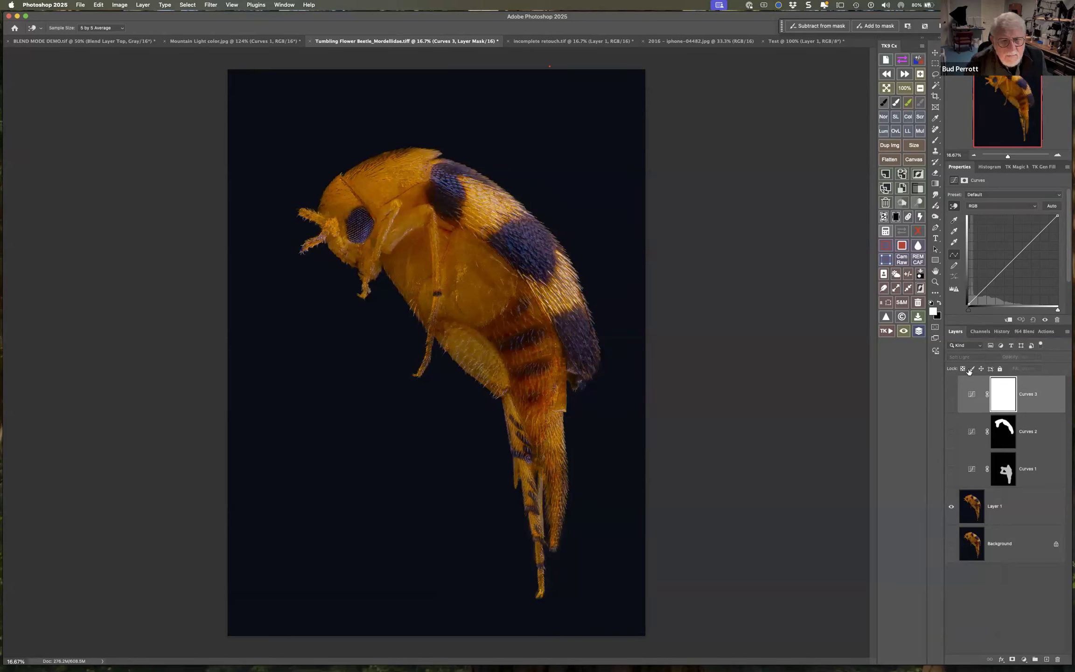
{"action": "left_click", "coordinate": [951, 395]}
Try lower opacities for the Soft Light Curves layer, ending at 34%, and compare the image with the layer hidden
{"action": "left_click", "coordinate": [977, 357]}
{"action": "left_click", "coordinate": [1039, 359]}
{"action": "left_click", "coordinate": [1039, 359]}
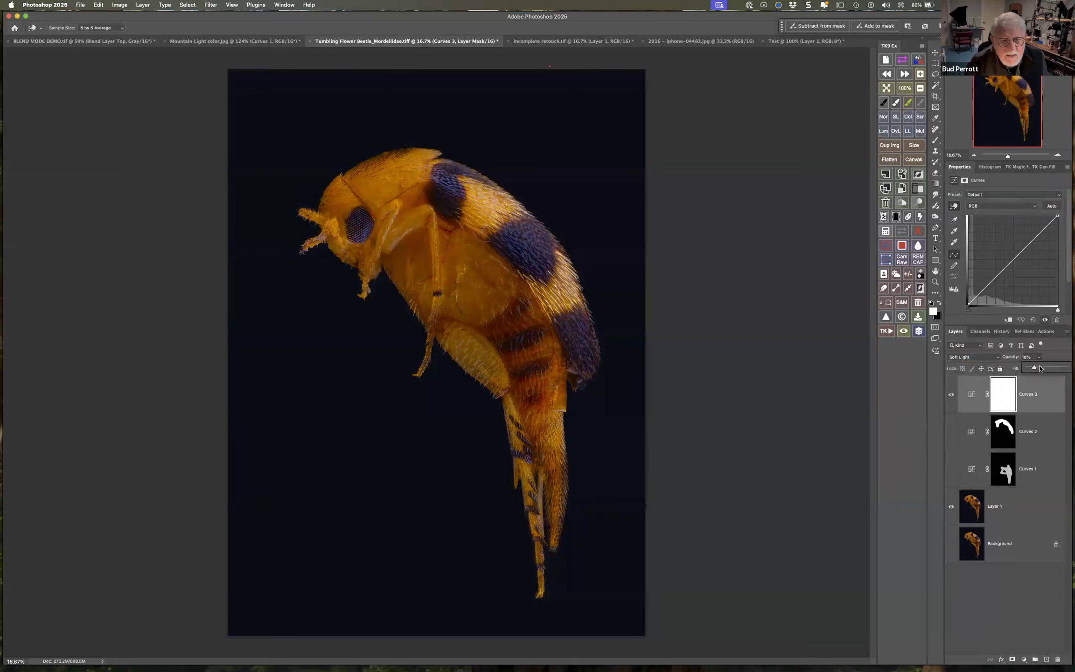
{"action": "left_click", "coordinate": [951, 396]}
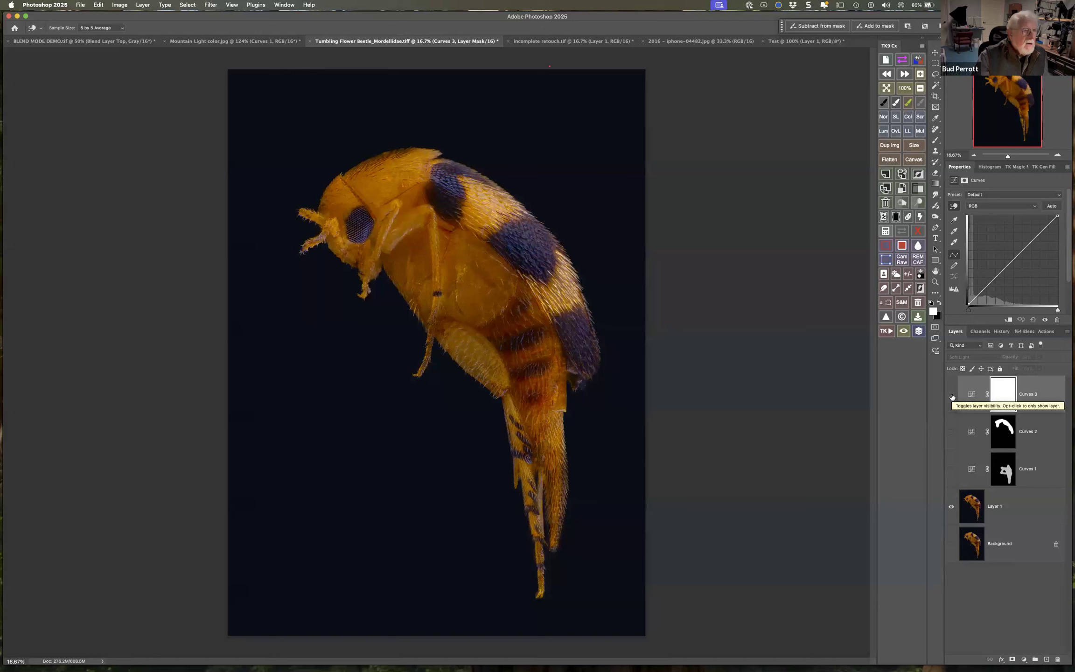
{"action": "left_click", "coordinate": [952, 396]}
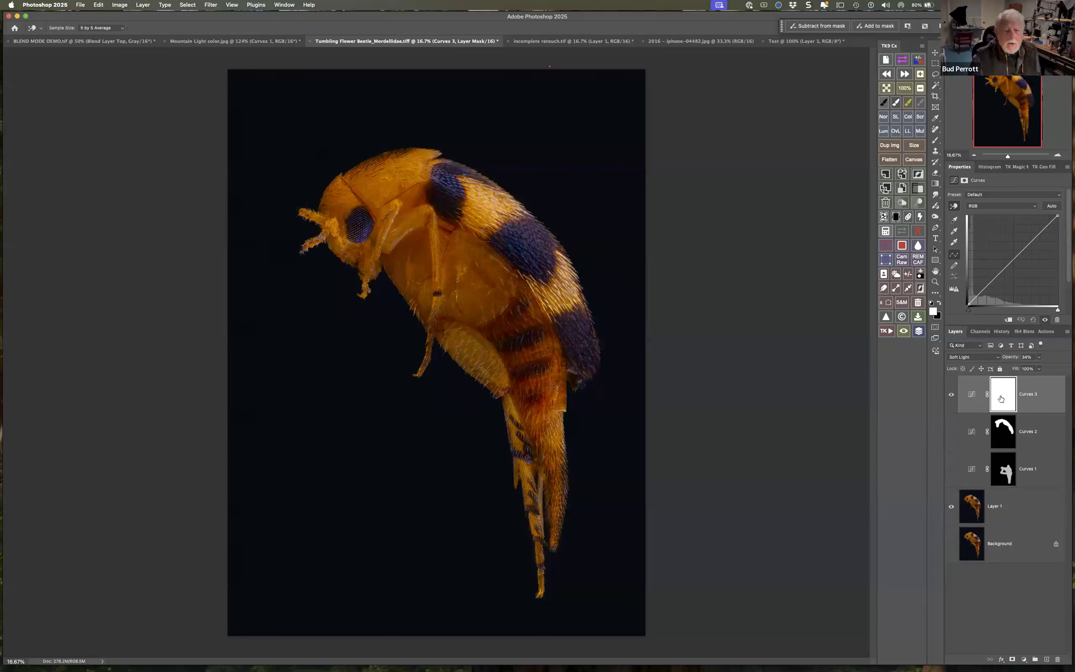
Switch the third Curves layer to Overlay, compare it on and off, and set its opacity to 46%
{"action": "left_click", "coordinate": [980, 358]}
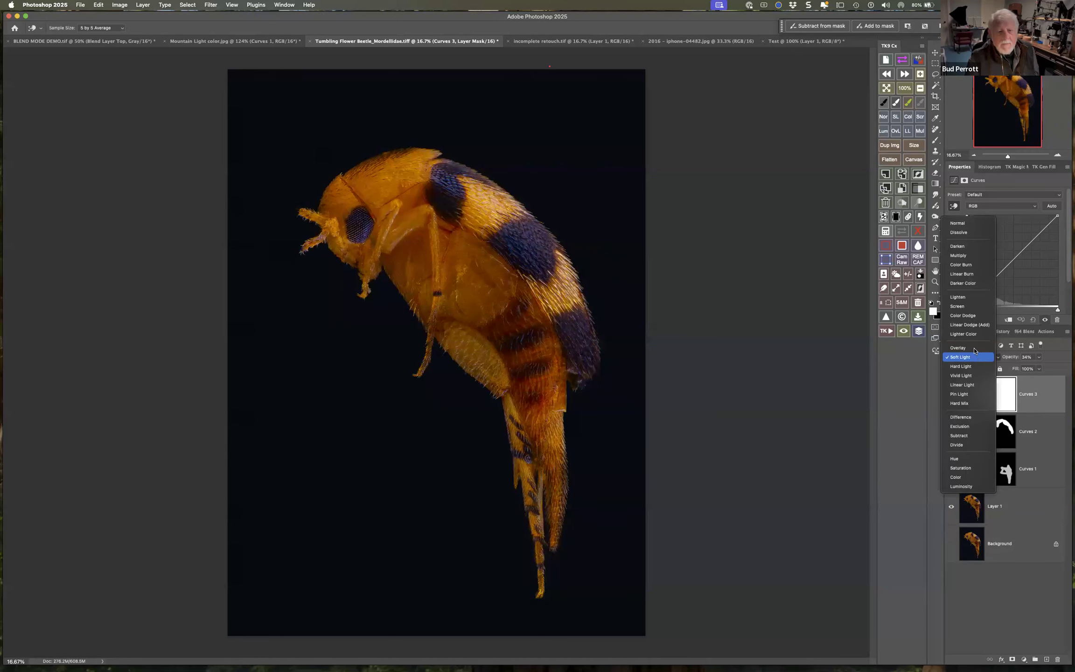
{"action": "left_click", "coordinate": [974, 348]}
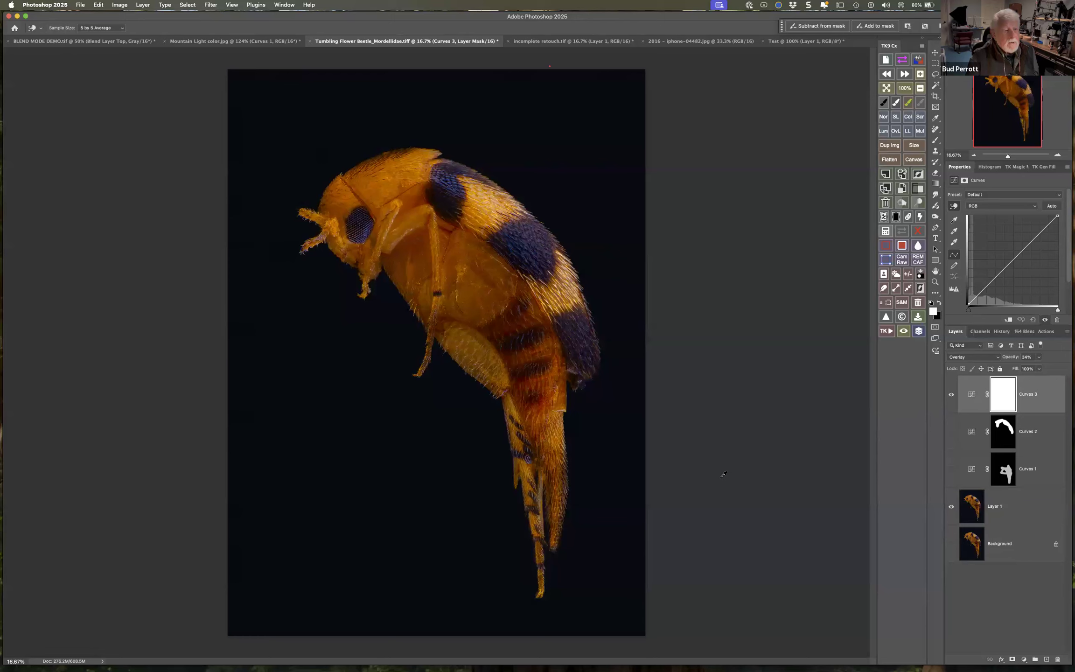
{"action": "left_click", "coordinate": [952, 395]}
{"action": "left_click", "coordinate": [951, 394]}
{"action": "left_click", "coordinate": [1040, 358]}
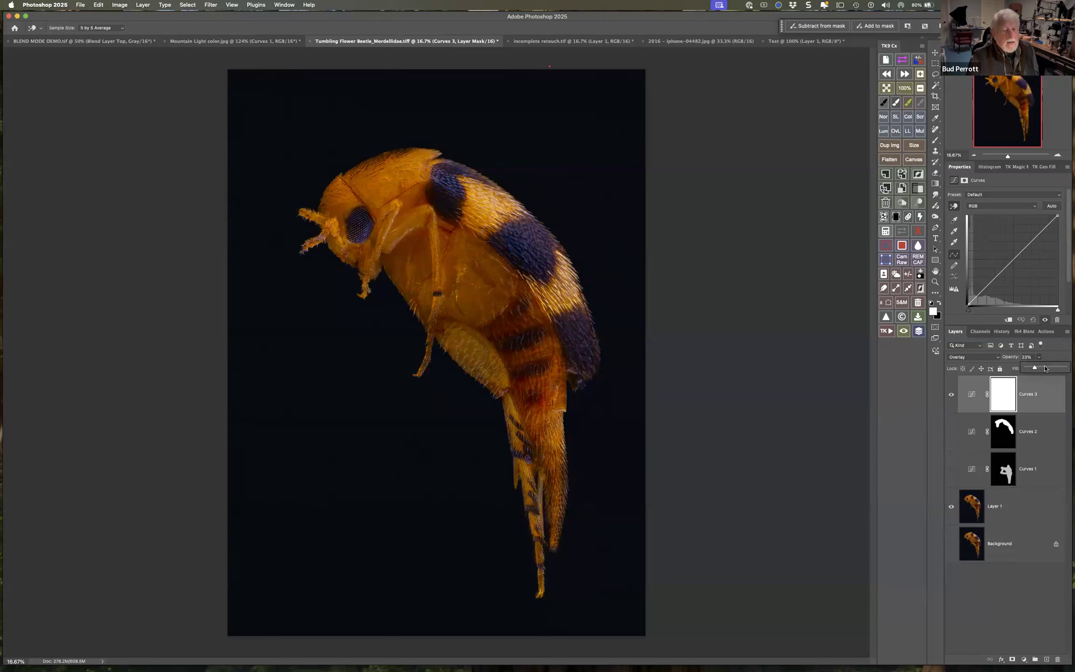
{"action": "left_click_drag", "start_coordinate": [1044, 369], "coordinate": [1050, 367]}
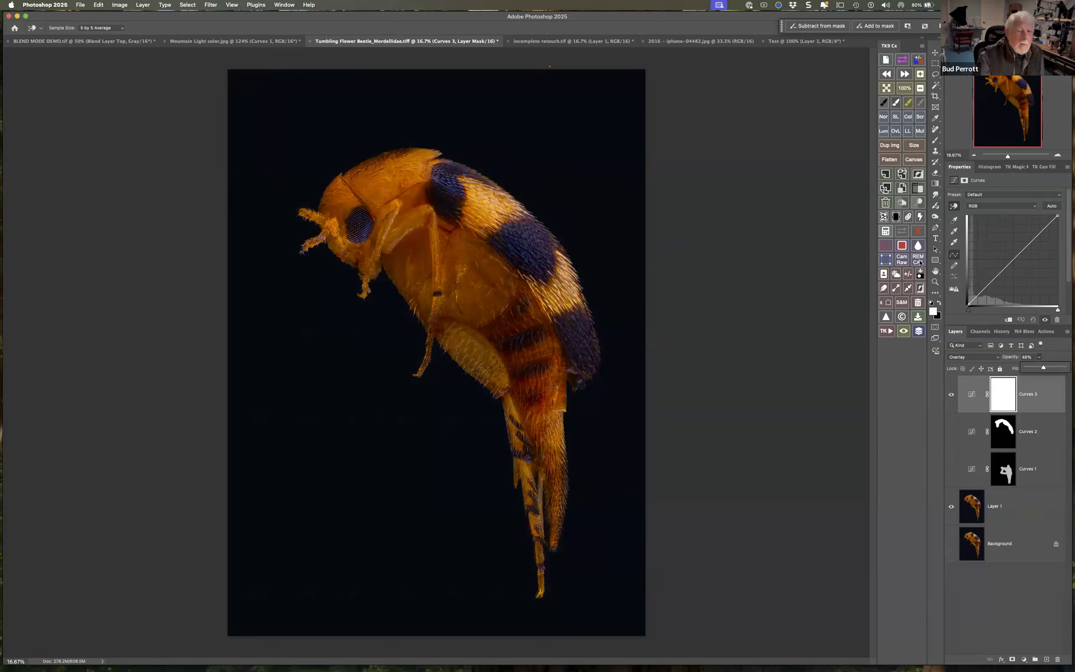
Turn the Overlay Curves layer's mask black and set the Brush to 100% opacity and 3% flow
{"action": "left_click", "coordinate": [895, 217]}
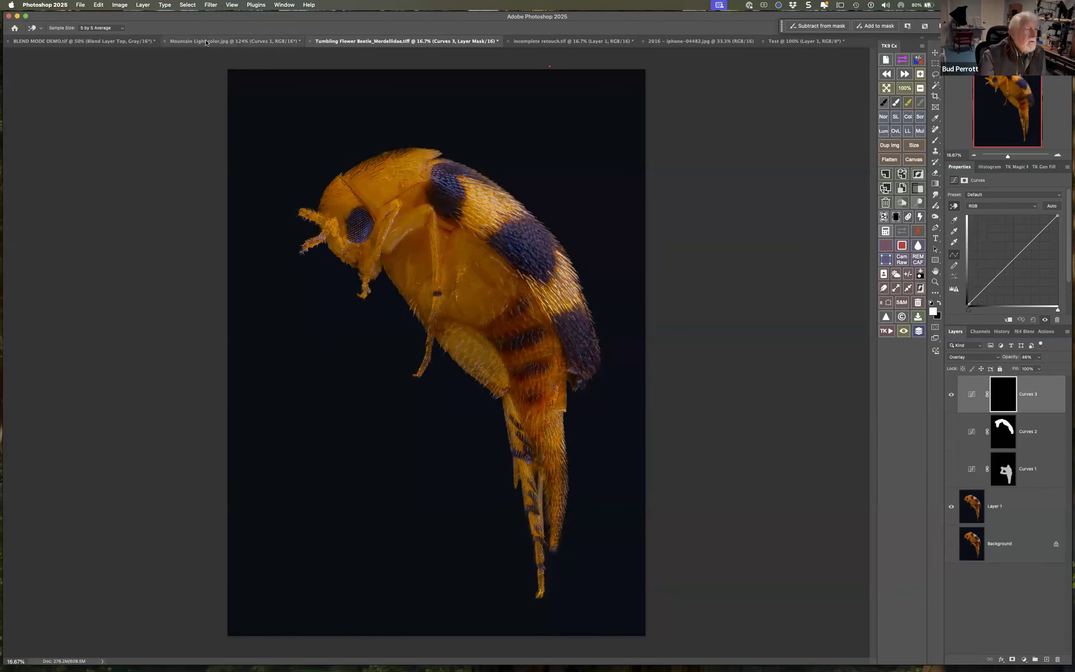
{"action": "left_click", "coordinate": [935, 141]}
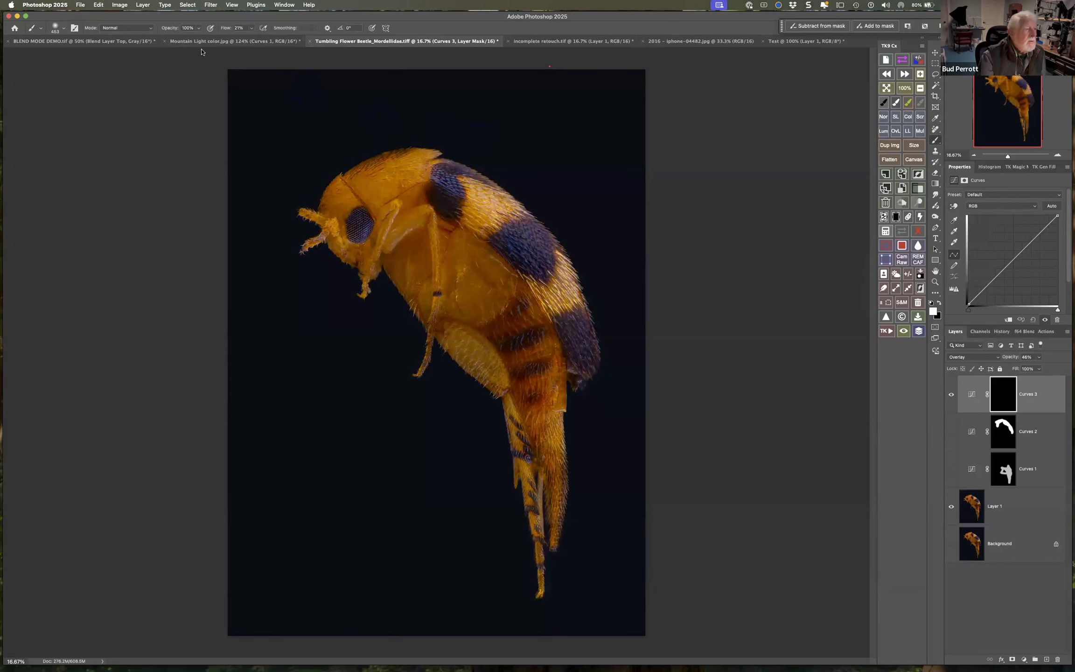
{"action": "left_click", "coordinate": [198, 28]}
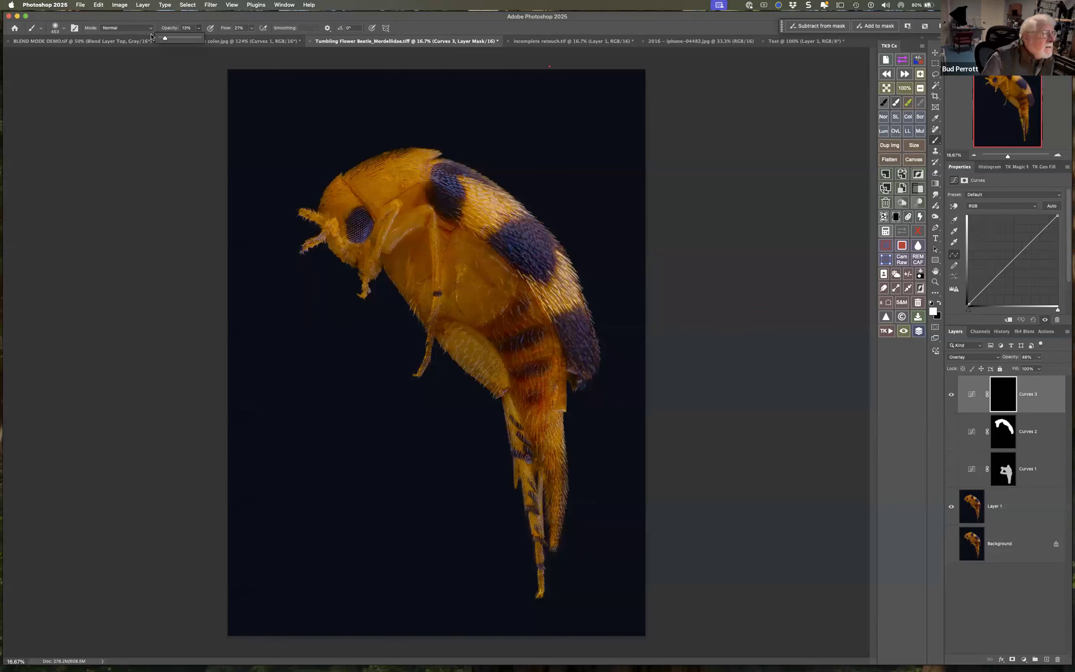
{"action": "left_click", "coordinate": [162, 39]}
{"action": "left_click", "coordinate": [161, 40]}
{"action": "left_click", "coordinate": [204, 29]}
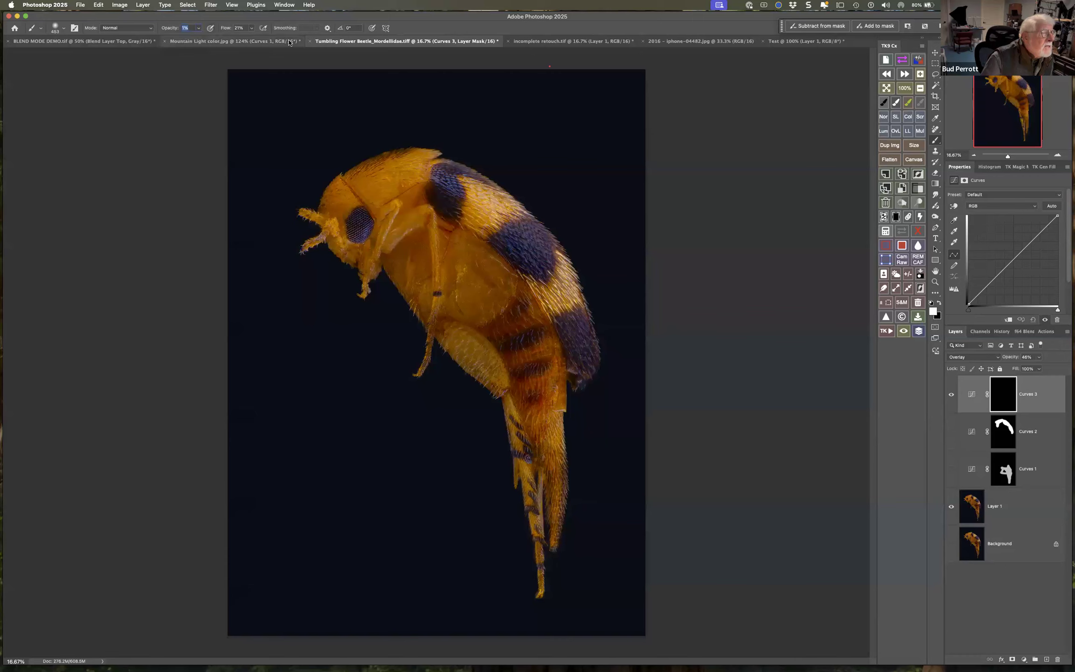
{"action": "left_click", "coordinate": [198, 29]}
{"action": "left_click_drag", "start_coordinate": [199, 39], "coordinate": [247, 38]}
{"action": "left_click", "coordinate": [249, 29]}
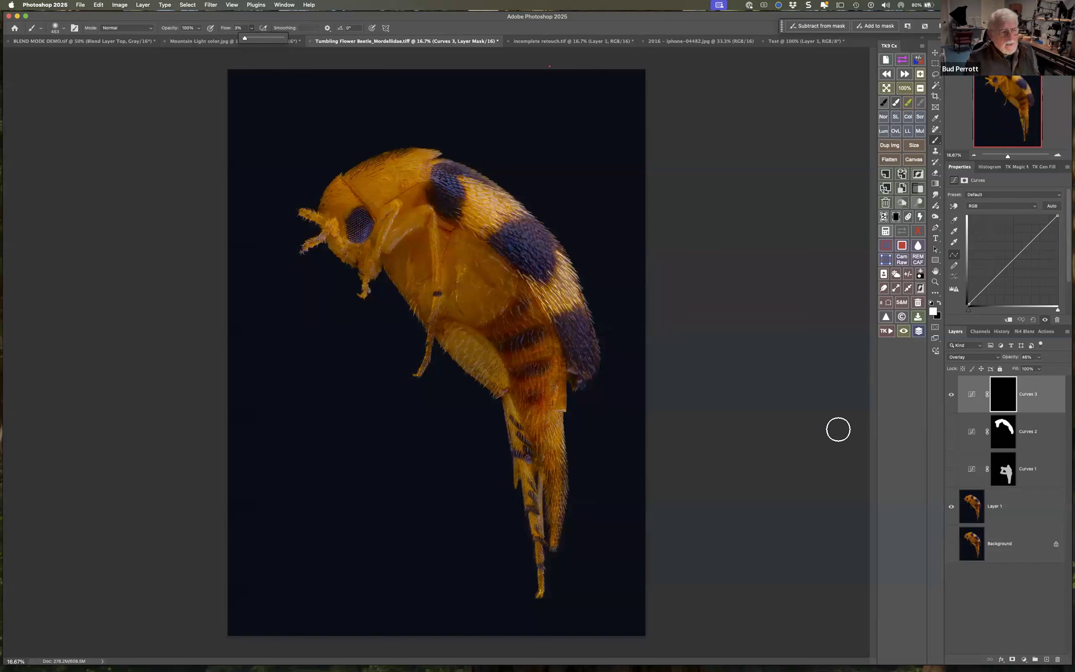
Paint white on the Overlay Curves layer's mask over the beetle's legs, abdomen and tail
{"action": "left_click", "coordinate": [1010, 394]}
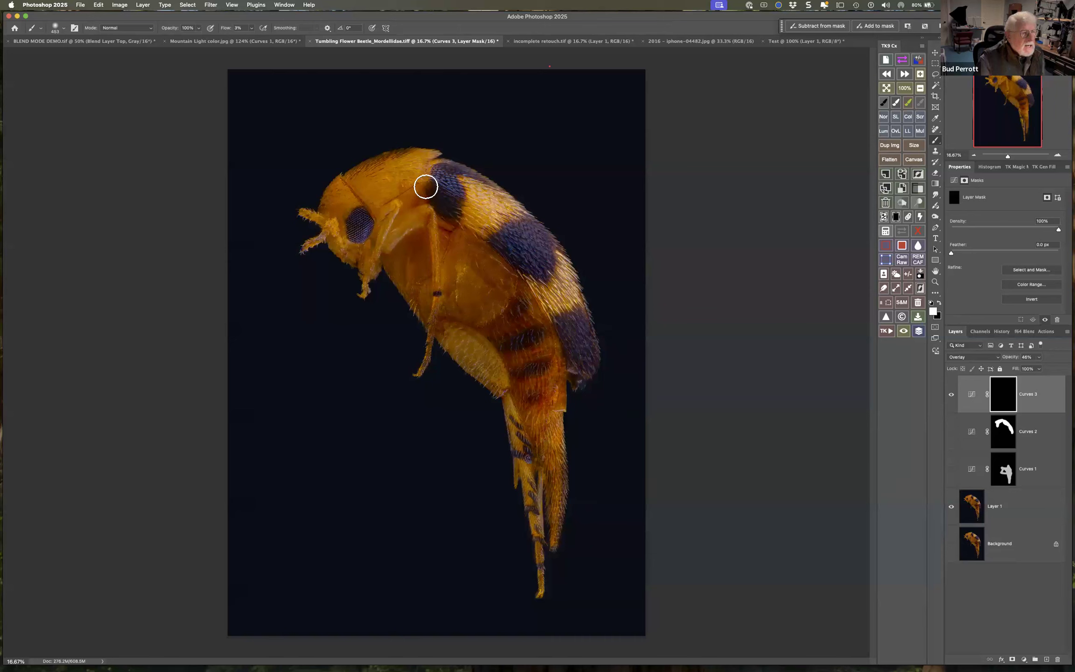
{"action": "mouse_move", "coordinate": [375, 243]}
{"action": "left_mouse_down"}
{"action": "mouse_move", "coordinate": [494, 407]}
{"action": "mouse_move", "coordinate": [531, 405]}
{"action": "mouse_move", "coordinate": [514, 413]}
{"action": "mouse_move", "coordinate": [477, 377]}
{"action": "mouse_move", "coordinate": [516, 451]}
{"action": "mouse_move", "coordinate": [509, 510]}
{"action": "mouse_move", "coordinate": [536, 617]}
{"action": "left_mouse_up"}
{"action": "mouse_move", "coordinate": [578, 475]}
{"action": "left_mouse_down"}
{"action": "mouse_move", "coordinate": [533, 334]}
{"action": "mouse_move", "coordinate": [499, 273]}
{"action": "mouse_move", "coordinate": [439, 227]}
{"action": "mouse_move", "coordinate": [519, 390]}
{"action": "mouse_move", "coordinate": [398, 235]}
{"action": "mouse_move", "coordinate": [414, 236]}
{"action": "left_mouse_up"}
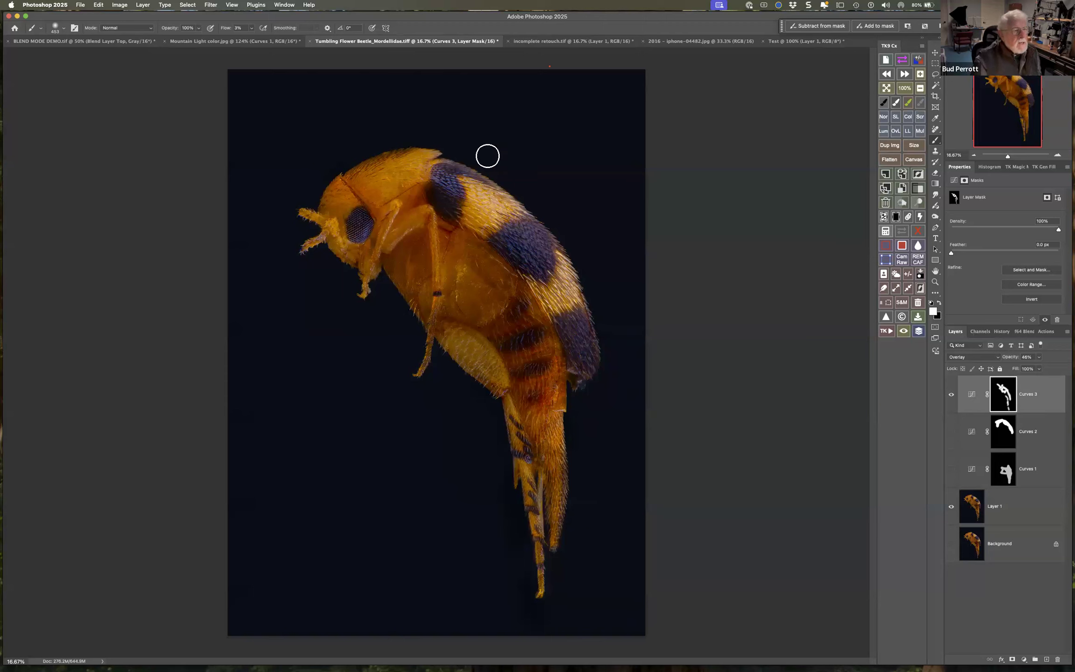
Enlarge the brush and paint white at 7% flow on the Overlay Curves mask over the beetle's back and head
{"action": "scroll", "coordinate": [475, 172], "scroll_direction": "up", "scroll_amount": 2}
{"action": "left_click_drag", "start_coordinate": [481, 171], "coordinate": [508, 170]}
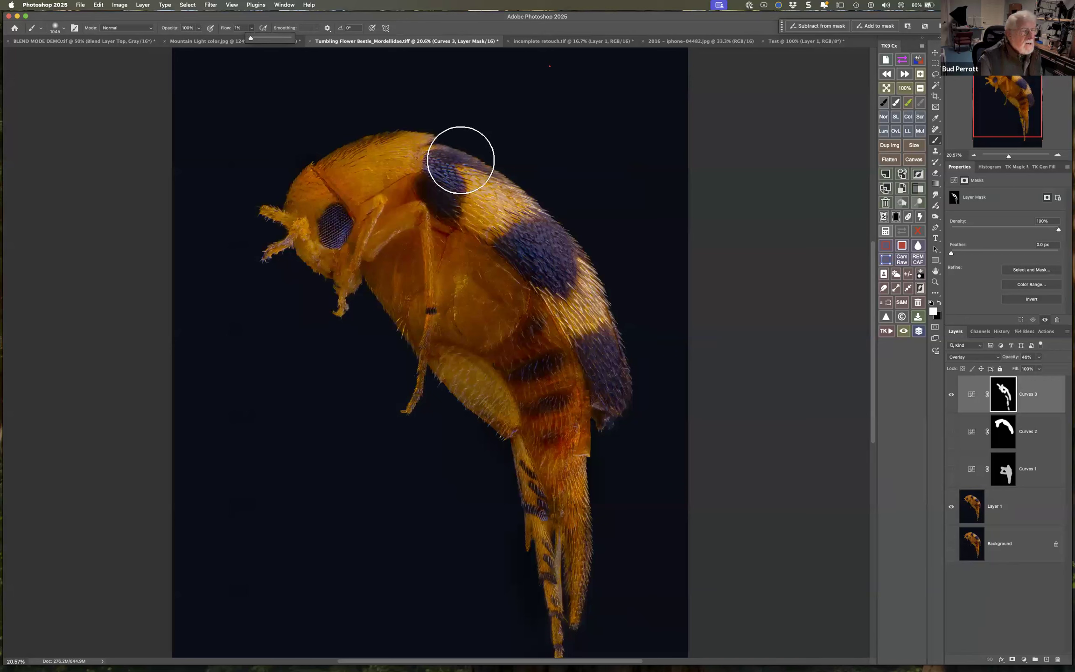
{"action": "mouse_move", "coordinate": [453, 164]}
{"action": "left_mouse_down"}
{"action": "mouse_move", "coordinate": [534, 209]}
{"action": "mouse_move", "coordinate": [589, 267]}
{"action": "mouse_move", "coordinate": [637, 359]}
{"action": "mouse_move", "coordinate": [641, 415]}
{"action": "mouse_move", "coordinate": [590, 262]}
{"action": "mouse_move", "coordinate": [550, 209]}
{"action": "mouse_move", "coordinate": [491, 171]}
{"action": "mouse_move", "coordinate": [434, 147]}
{"action": "mouse_move", "coordinate": [350, 134]}
{"action": "mouse_move", "coordinate": [295, 176]}
{"action": "mouse_move", "coordinate": [271, 235]}
{"action": "left_mouse_up"}
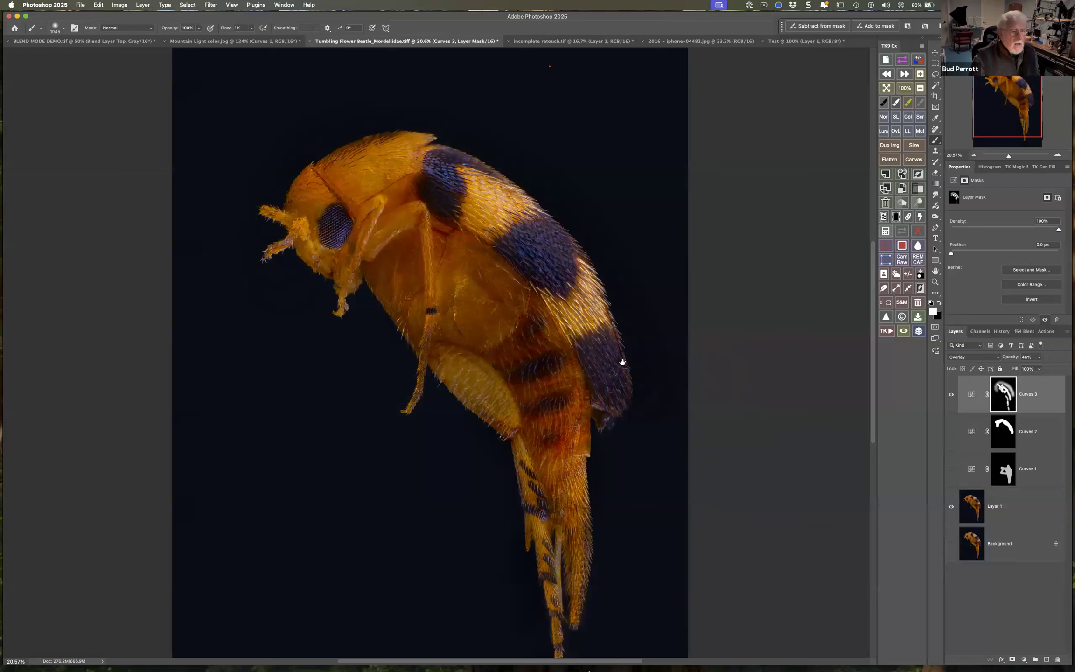
{"action": "key", "text": "super+minus"}
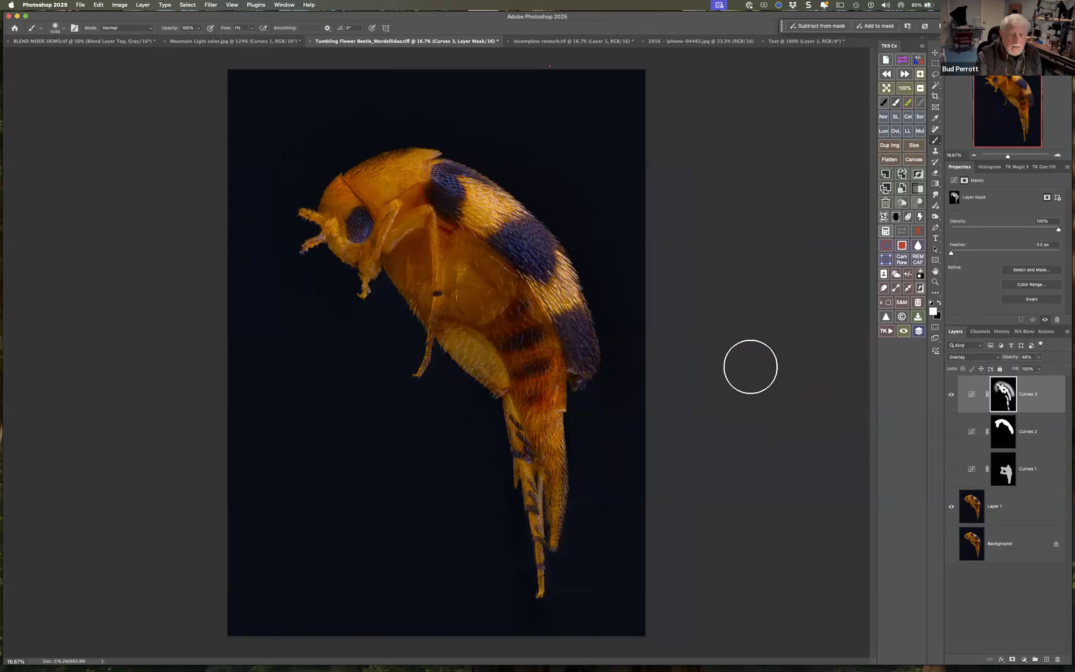
Hide the Overlay Curves layer and add a Hue/Saturation layer with saturation +48 in Color blend mode
{"action": "left_click", "coordinate": [950, 395]}
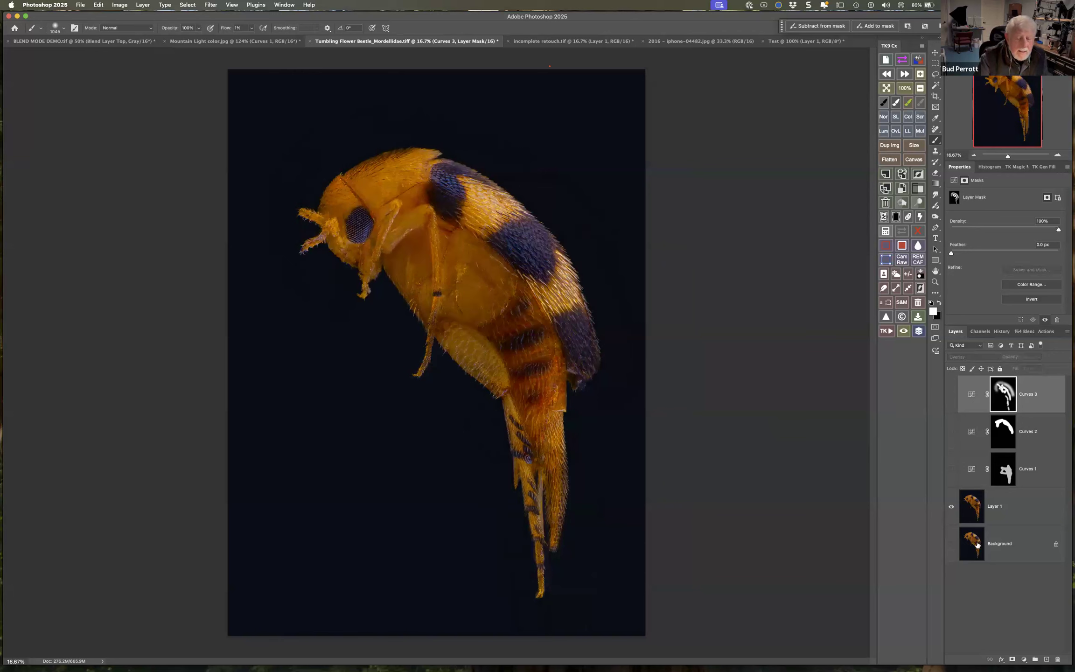
{"action": "left_click", "coordinate": [1024, 658]}
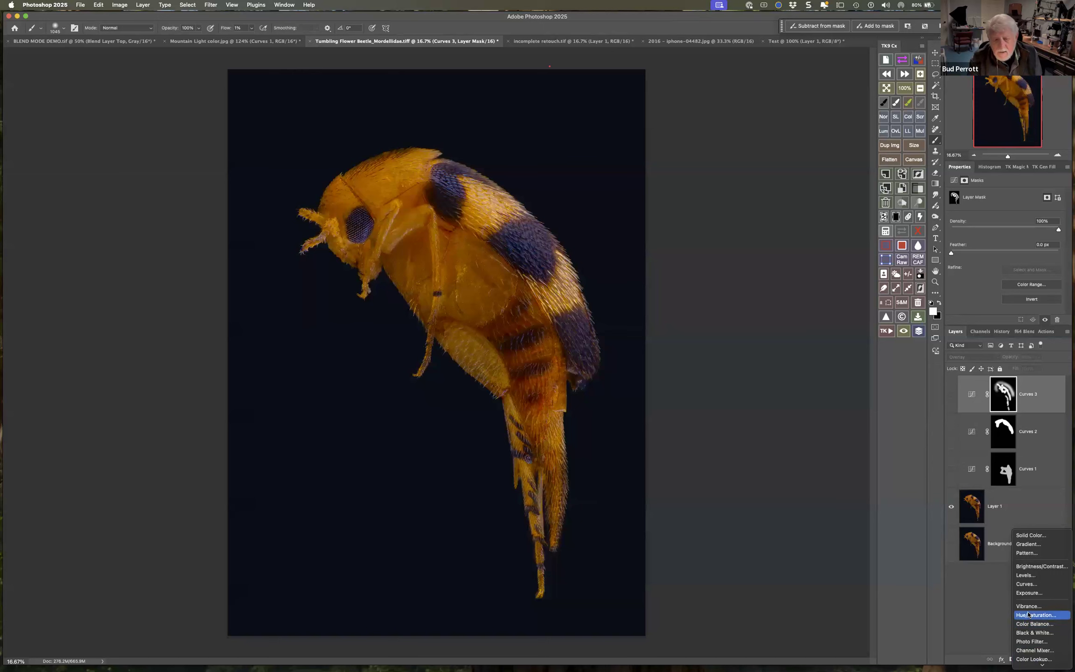
{"action": "left_click", "coordinate": [1028, 614]}
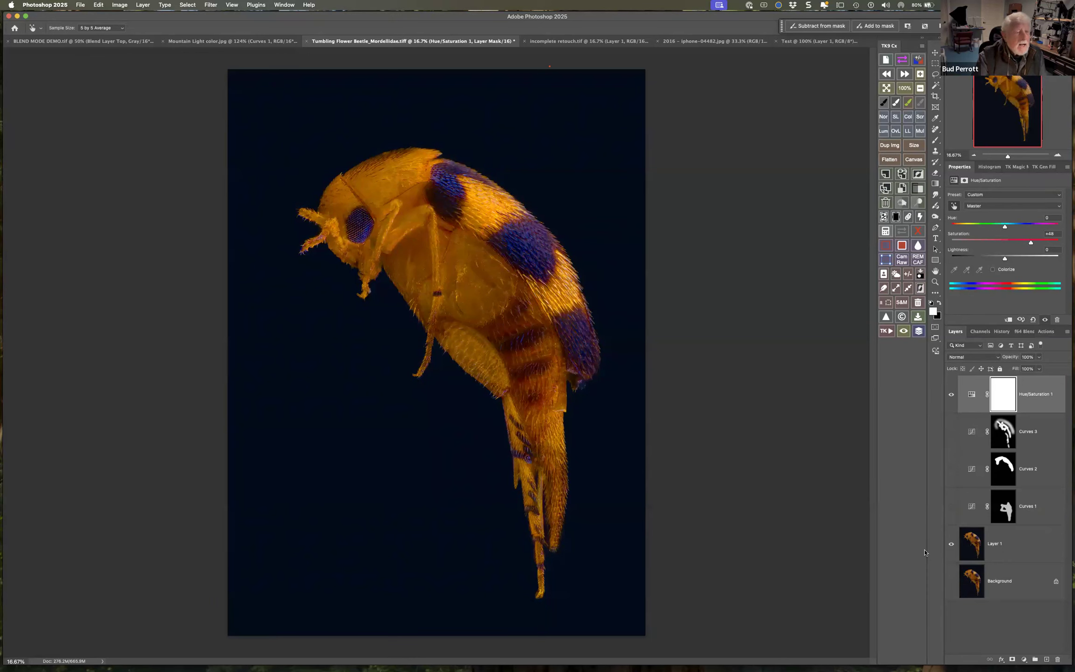
{"action": "left_click", "coordinate": [972, 357]}
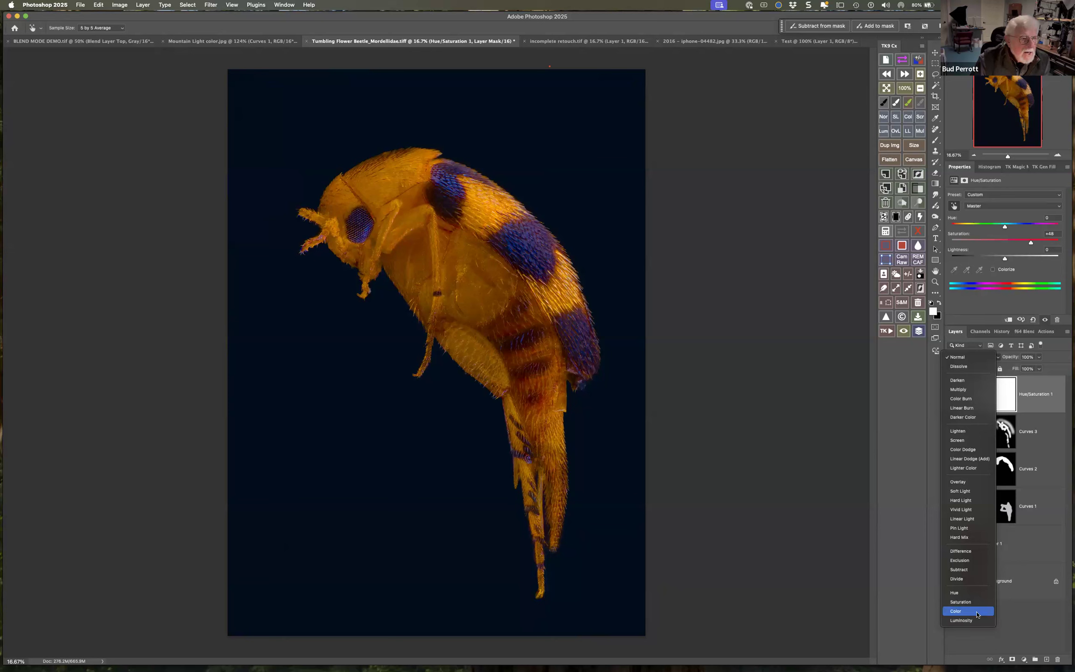
{"action": "left_click", "coordinate": [977, 611]}
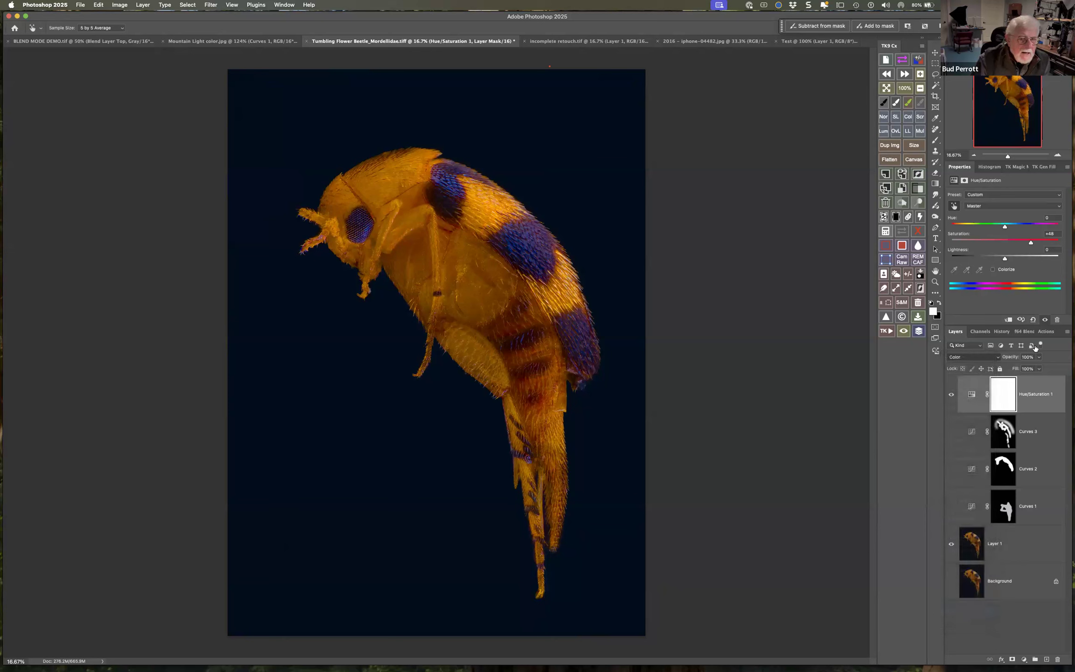
Invert the Hue/Saturation layer's mask to black and paint white on it along the beetle's back and upper head
{"action": "left_click", "coordinate": [998, 381]}
{"action": "key", "text": "b"}
{"action": "key", "text": "super+i"}
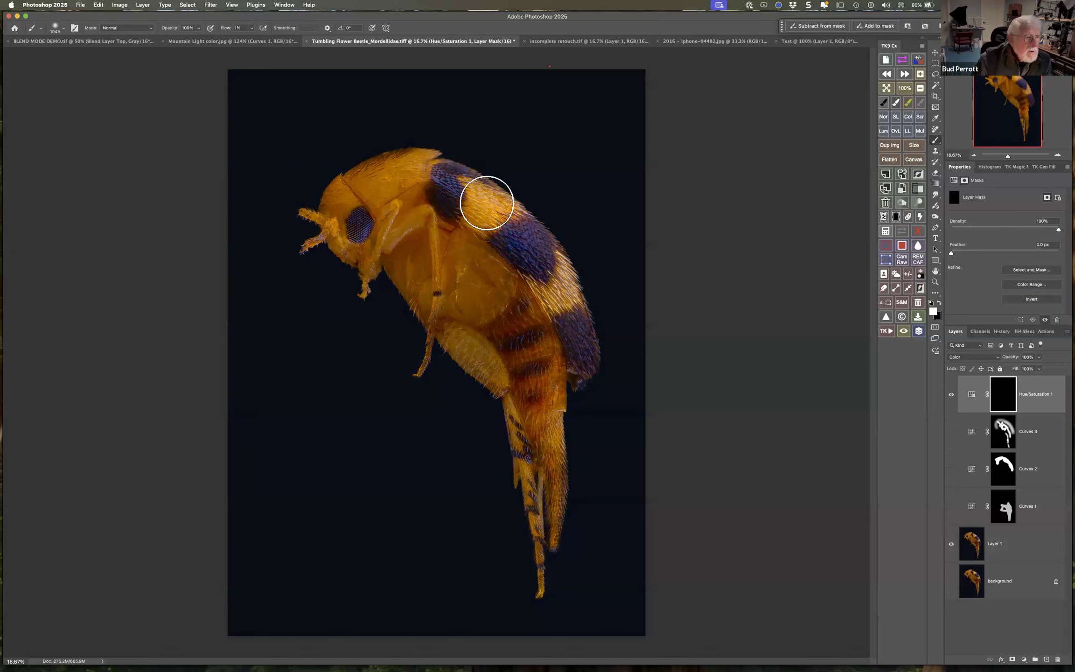
{"action": "left_click_drag", "start_coordinate": [610, 288], "coordinate": [559, 295]}
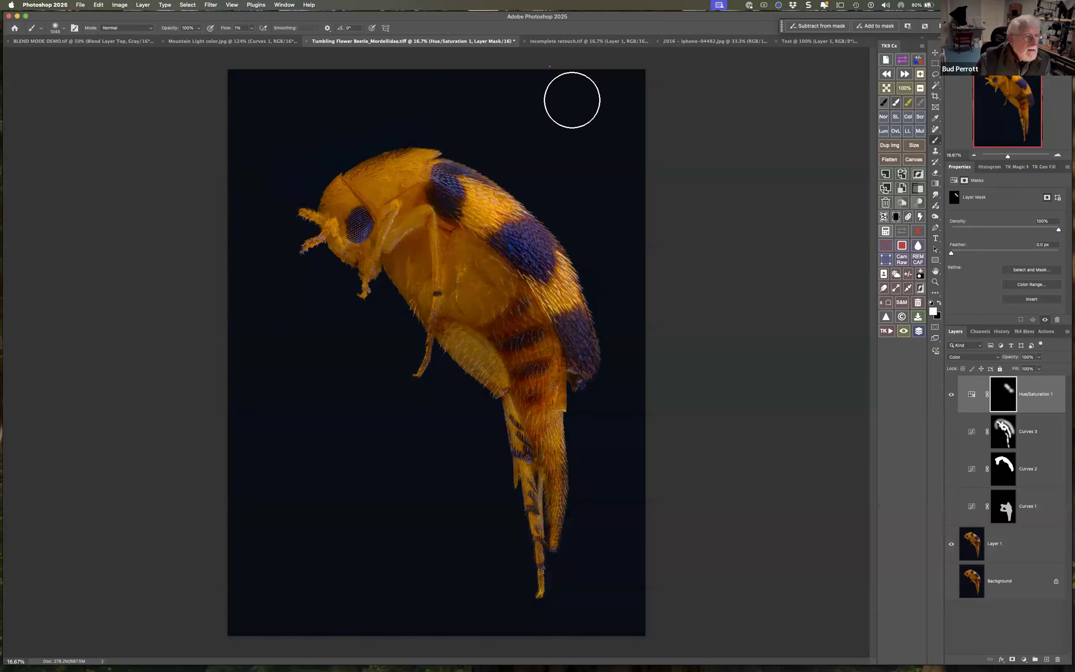
{"action": "left_click_drag", "start_coordinate": [449, 146], "coordinate": [471, 145]}
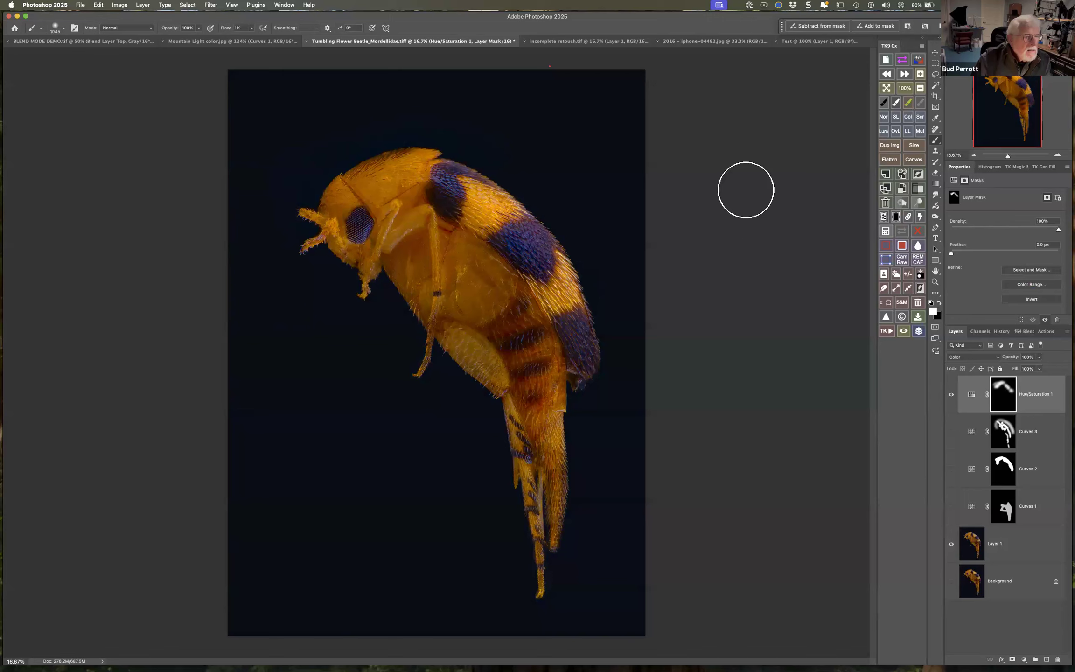
Compare the beetle with the Hue/Saturation layer on and off, leaving the layer hidden
{"action": "left_click", "coordinate": [951, 396]}
{"action": "left_click", "coordinate": [951, 396]}
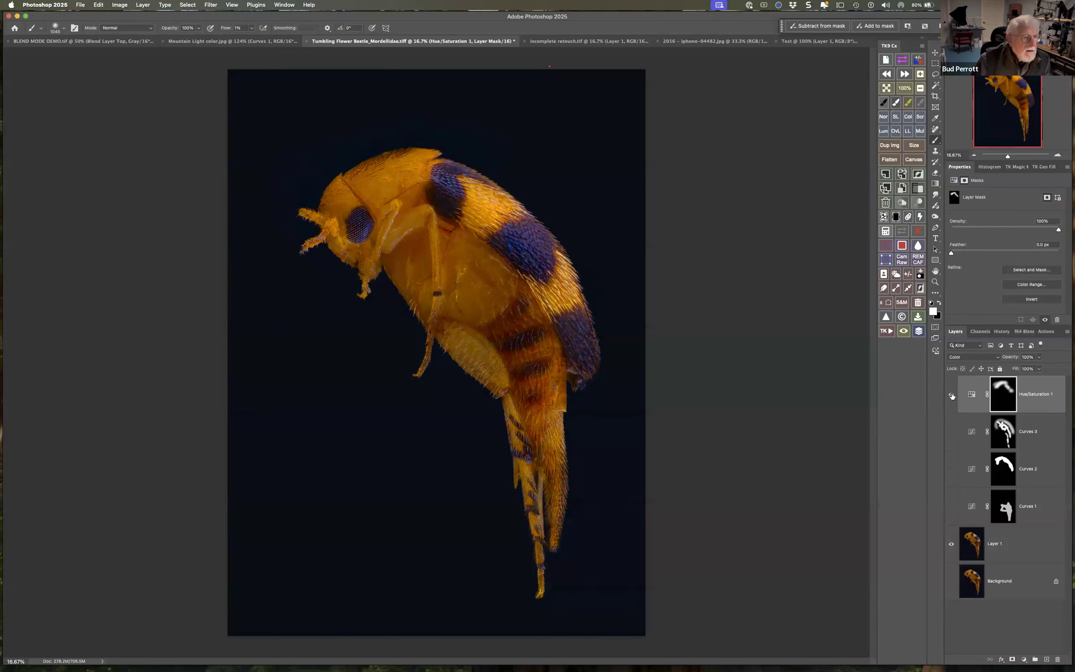
{"action": "left_click", "coordinate": [951, 396]}
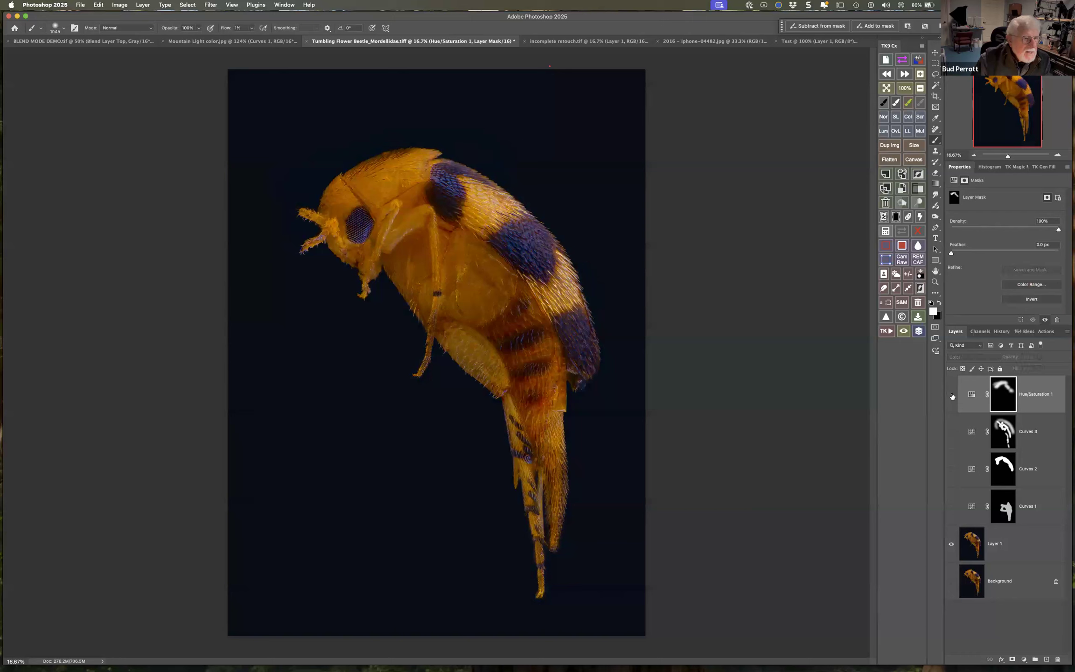
{"action": "left_click", "coordinate": [951, 396]}
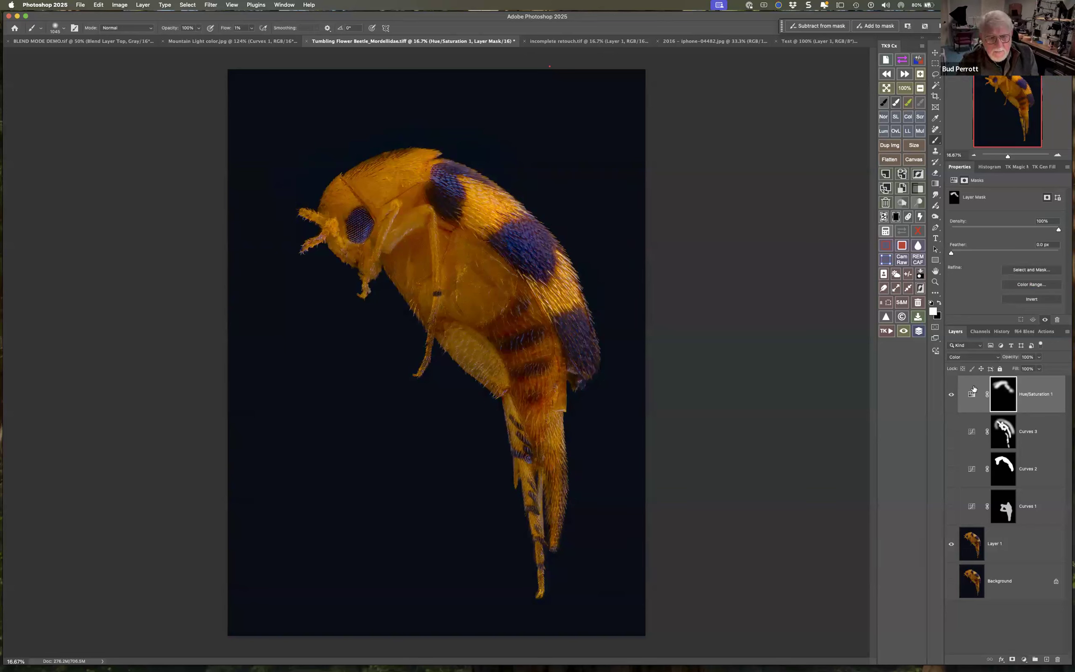
{"action": "left_click", "coordinate": [951, 394]}
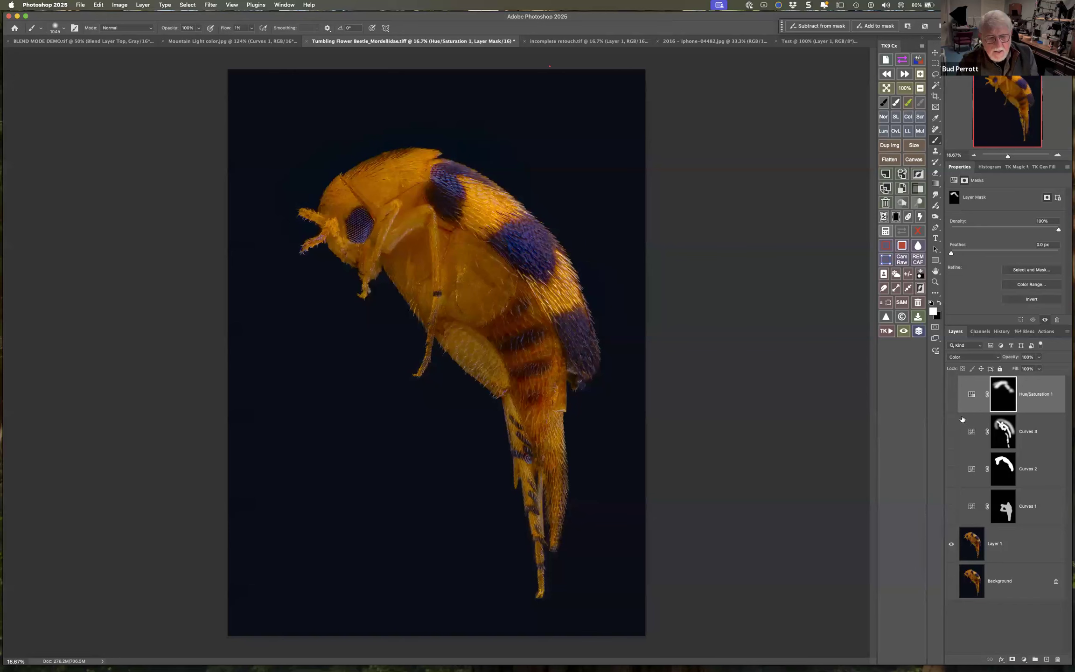
Add a fourth Curves layer with a contrast-raising S-curve and set its blend mode to Luminosity
{"action": "left_click", "coordinate": [1025, 658]}
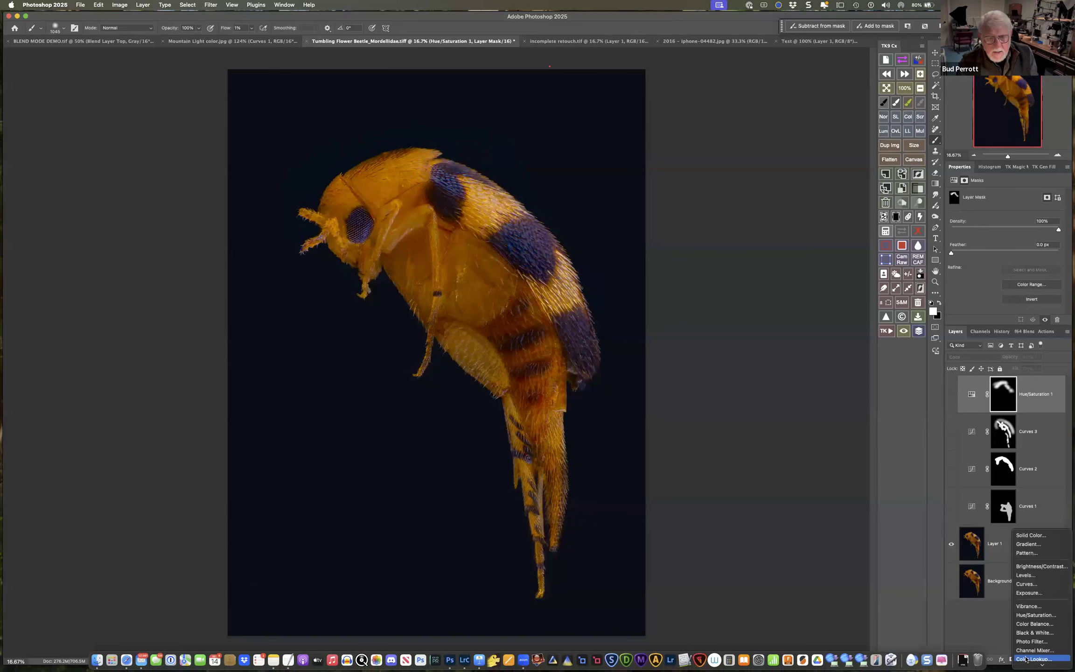
{"action": "left_click", "coordinate": [1029, 584]}
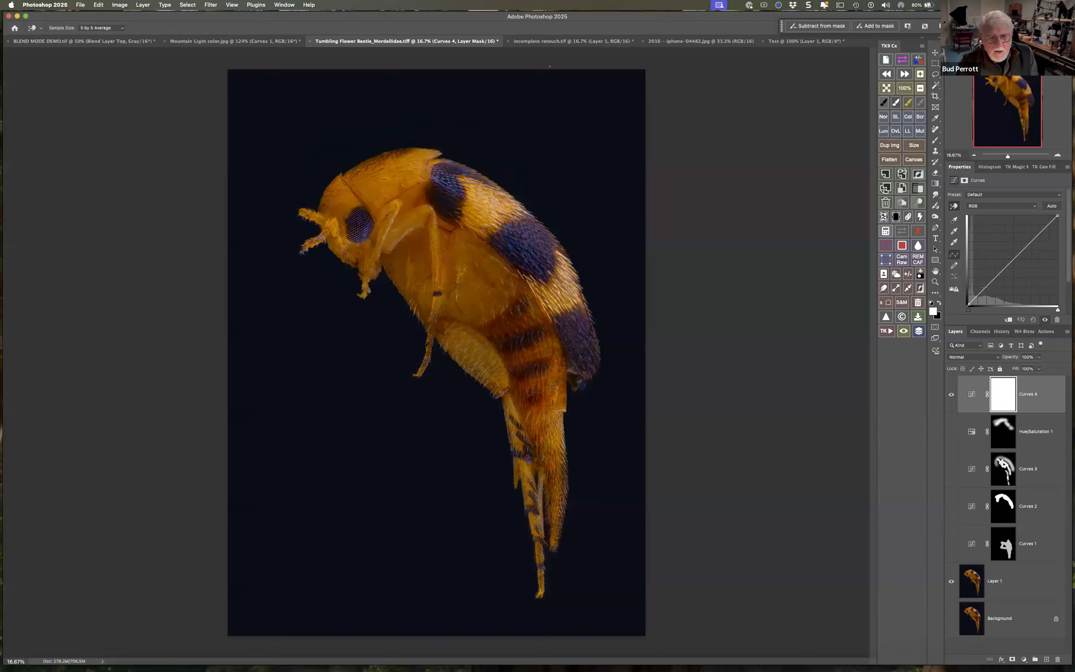
{"action": "left_click_drag", "start_coordinate": [983, 286], "coordinate": [985, 290]}
{"action": "left_click_drag", "start_coordinate": [1035, 238], "coordinate": [1032, 235]}
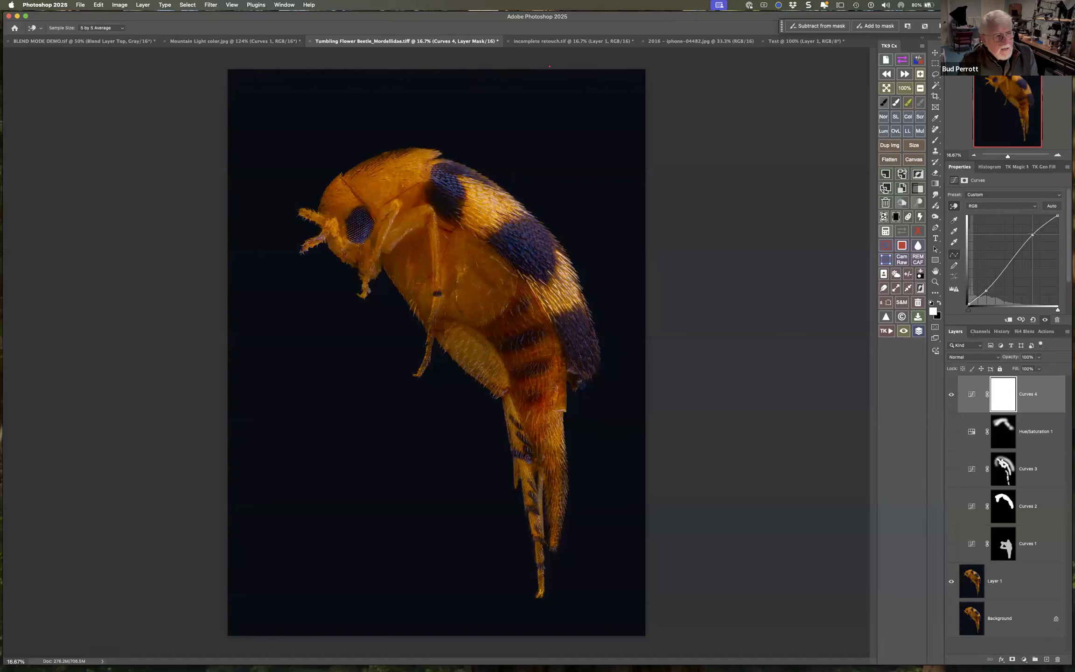
{"action": "left_click_drag", "start_coordinate": [985, 292], "coordinate": [989, 291]}
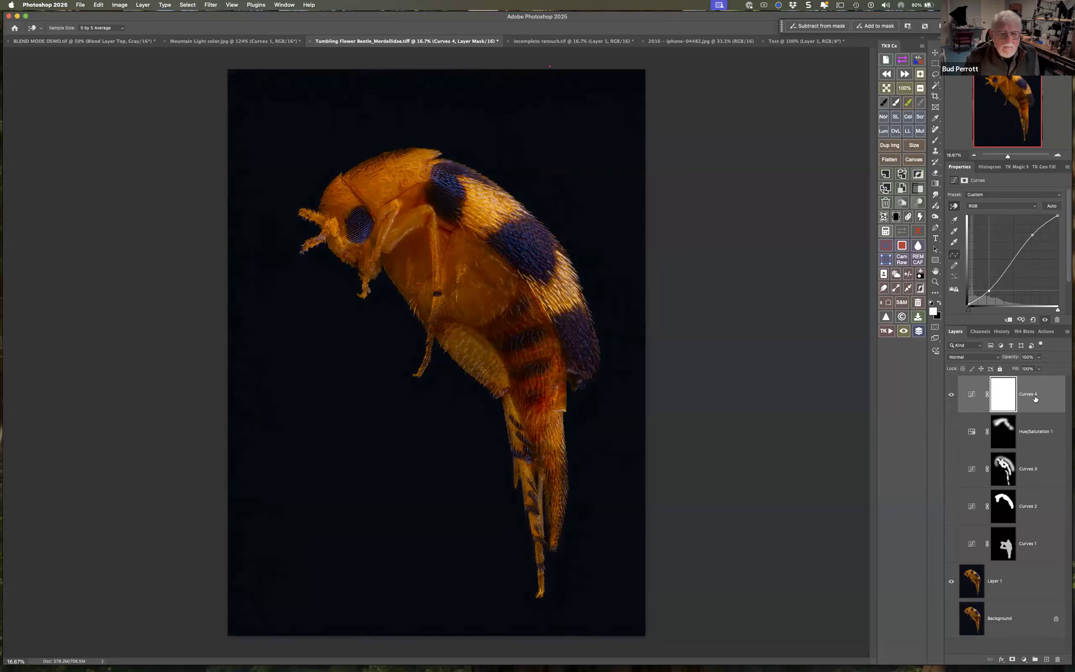
{"action": "left_click", "coordinate": [980, 357]}
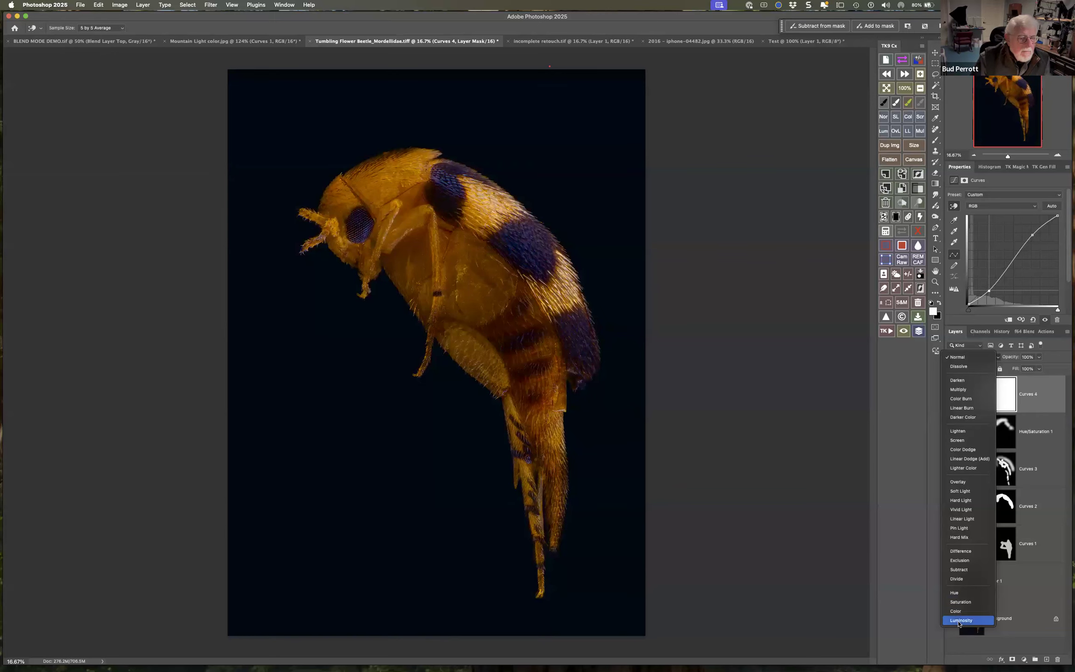
{"action": "left_click", "coordinate": [960, 620]}
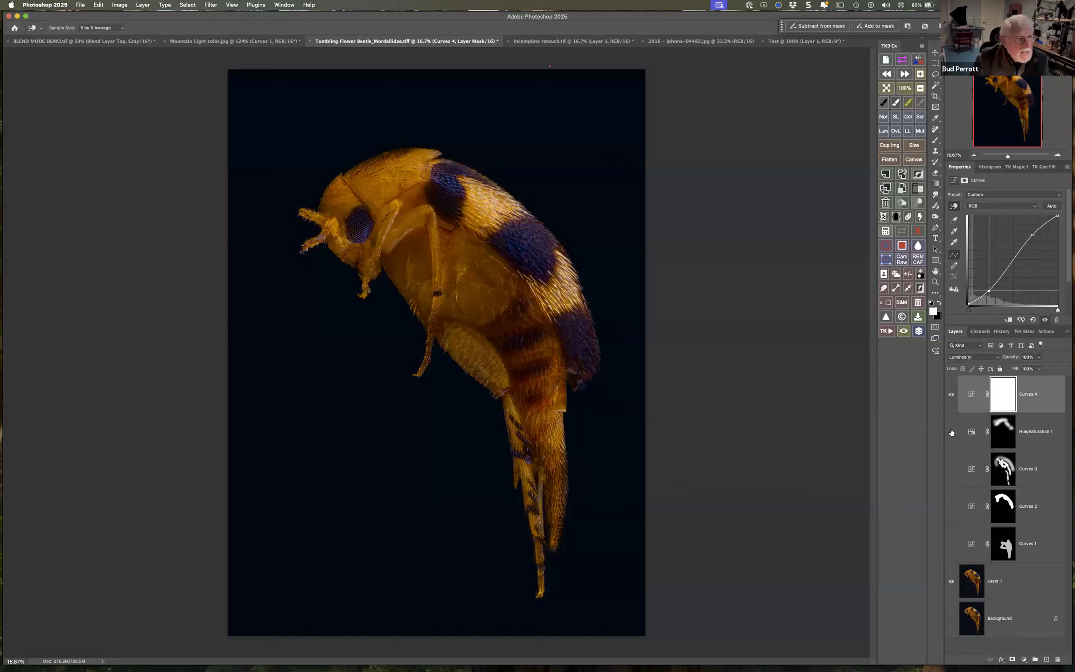
Show the Hue/Saturation layer and the three lower Curves layers together with the Luminosity Curves layer
{"action": "left_click", "coordinate": [952, 469]}
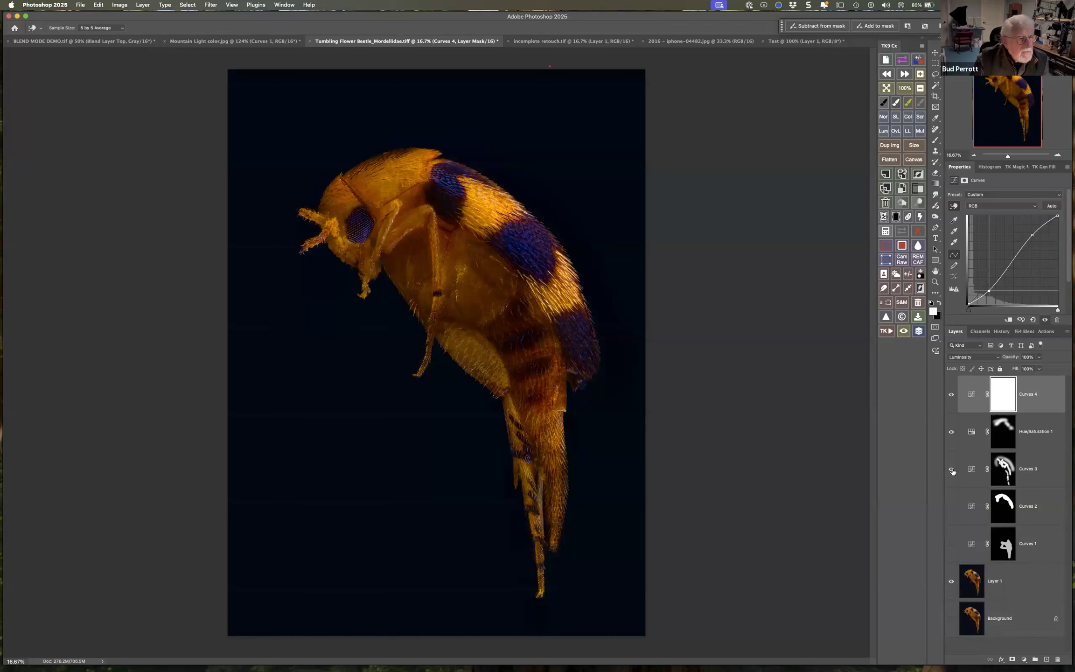
{"action": "left_click", "coordinate": [954, 505]}
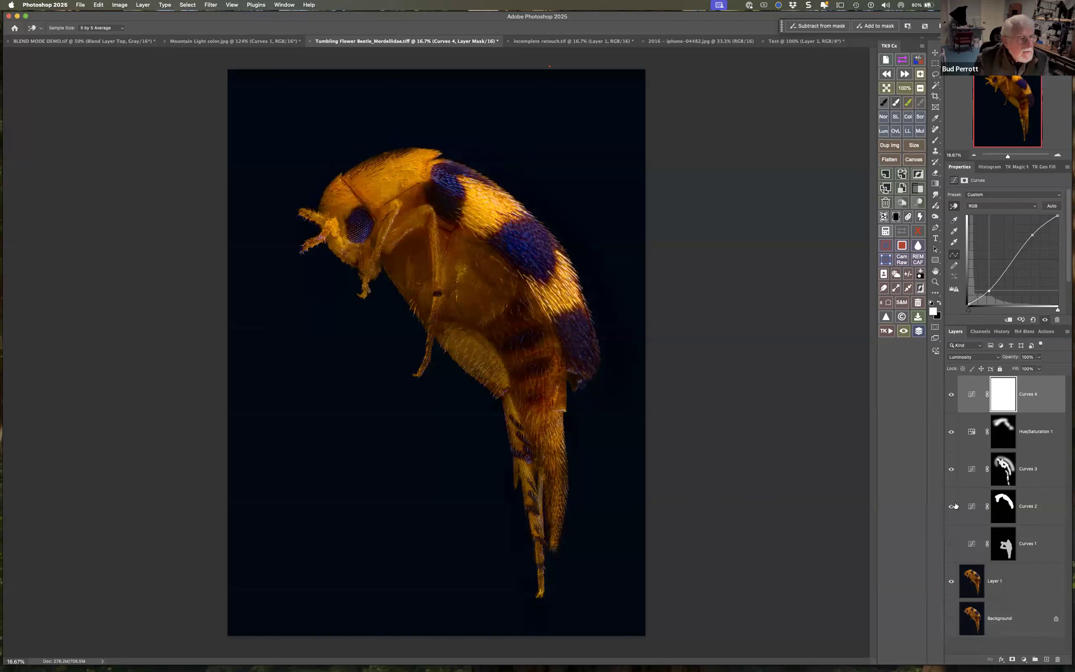
{"action": "left_click", "coordinate": [955, 545]}
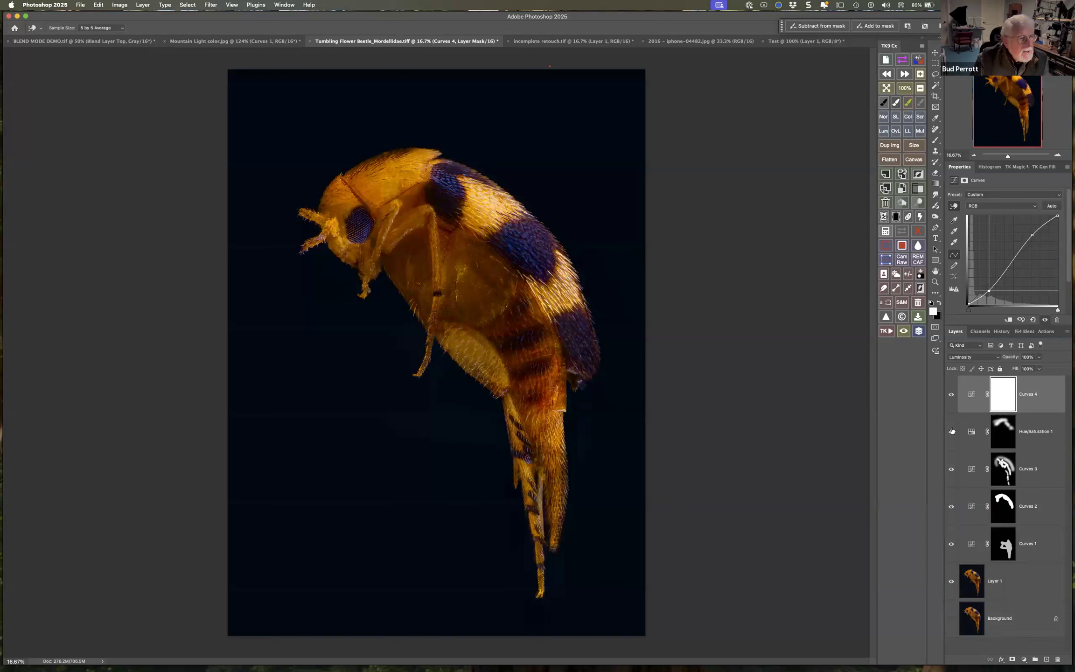
Compare the Curves 3 Overlay layer off and on, and lower its opacity to 3%
{"action": "left_click", "coordinate": [951, 469]}
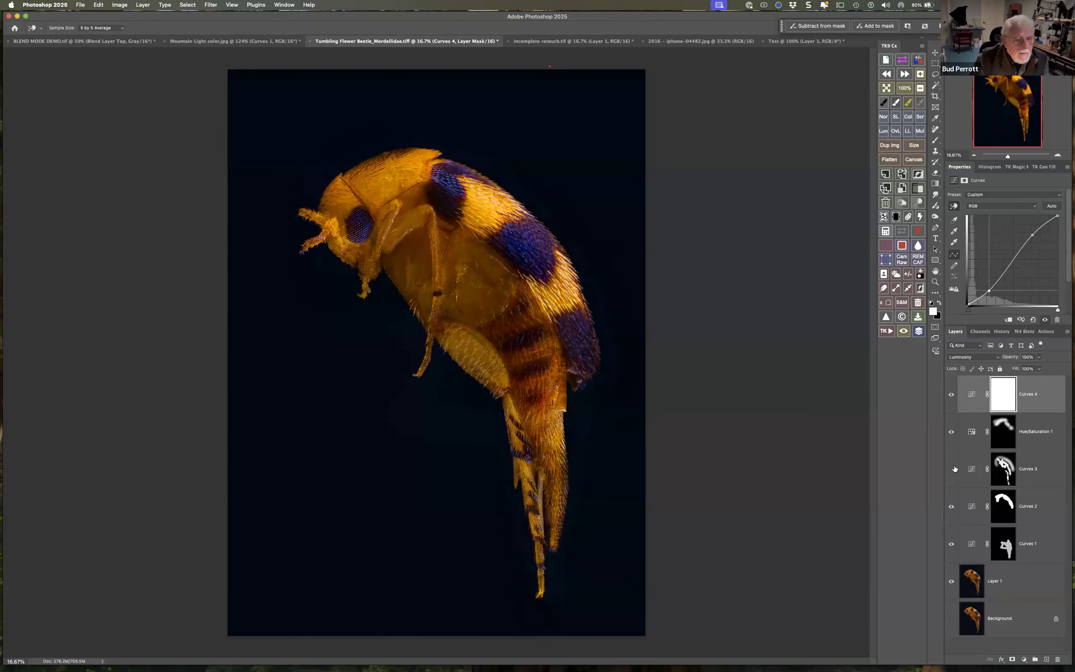
{"action": "left_click", "coordinate": [1028, 461]}
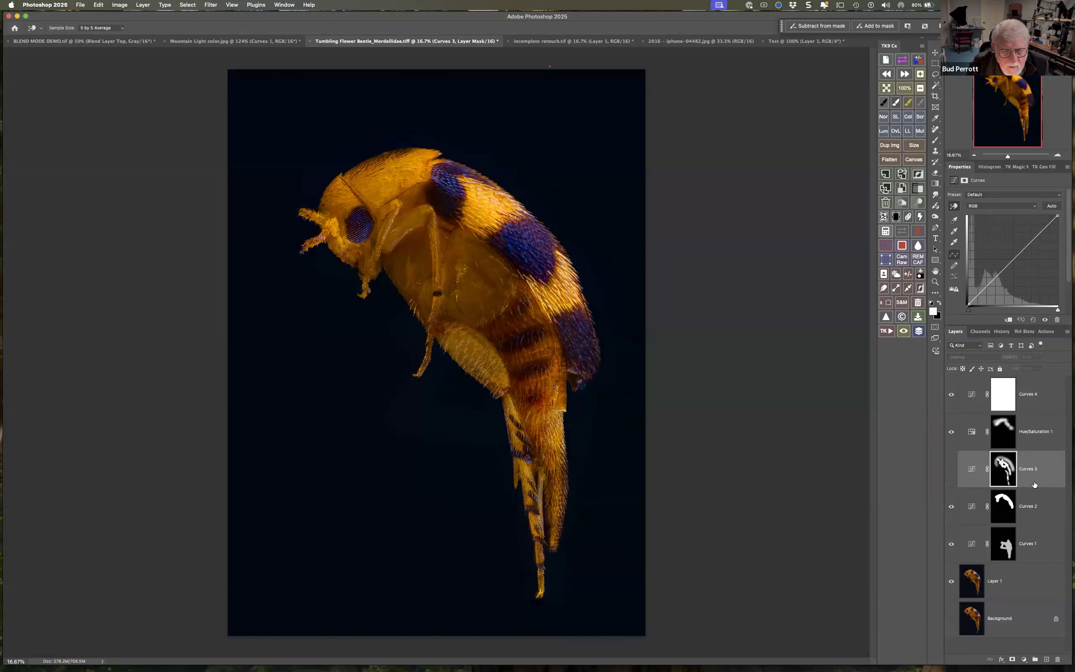
{"action": "left_click", "coordinate": [951, 468]}
{"action": "left_click", "coordinate": [1037, 357]}
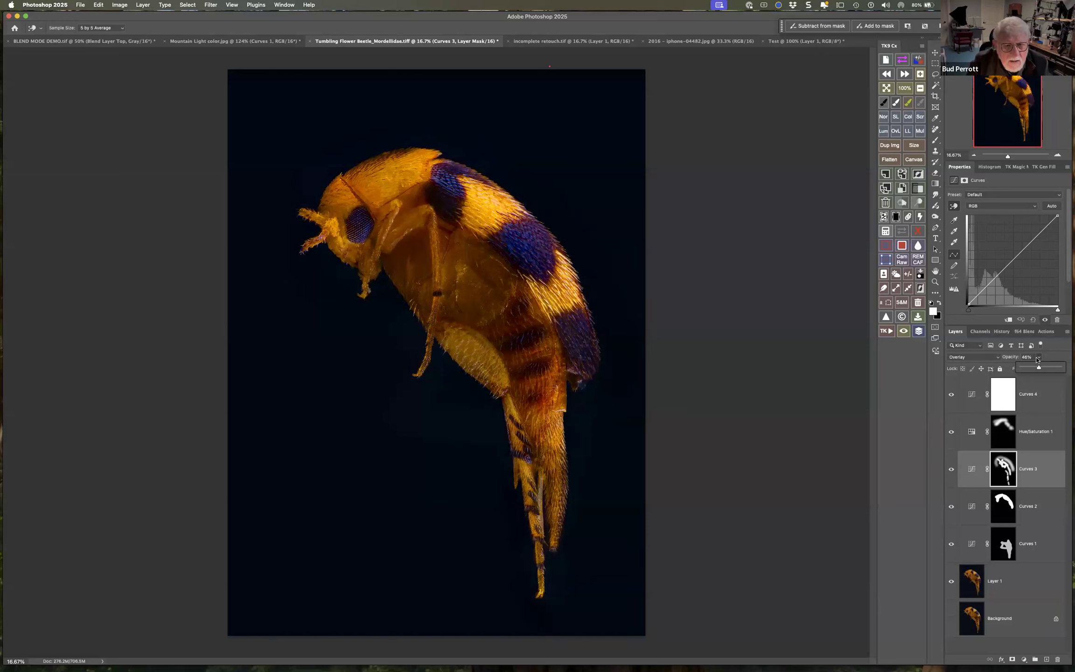
{"action": "left_click_drag", "start_coordinate": [1039, 368], "coordinate": [1016, 371]}
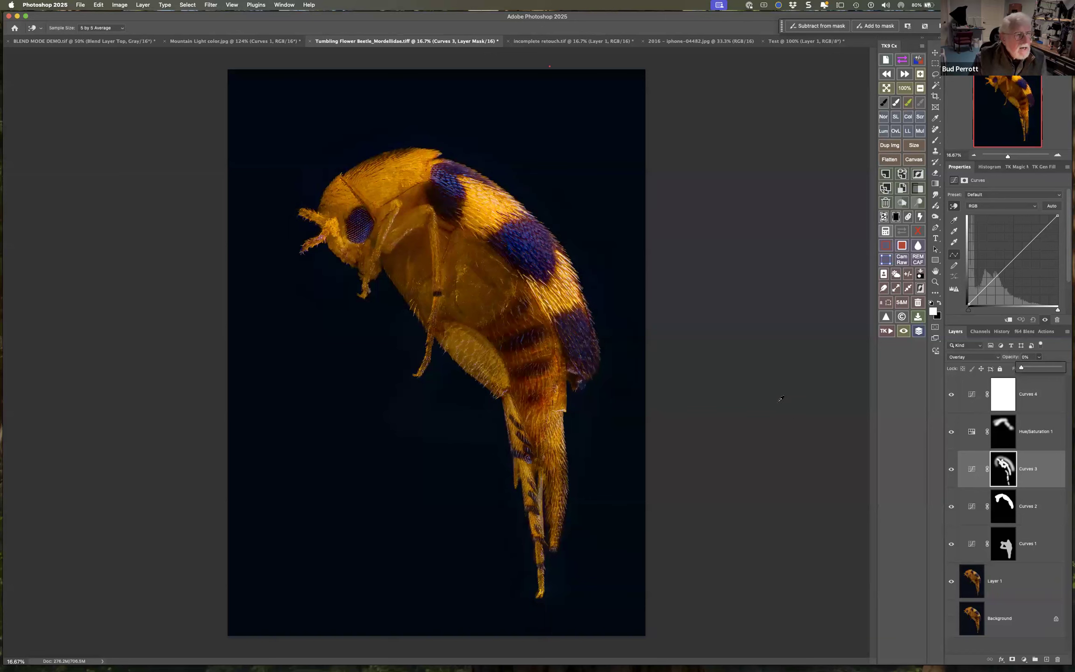